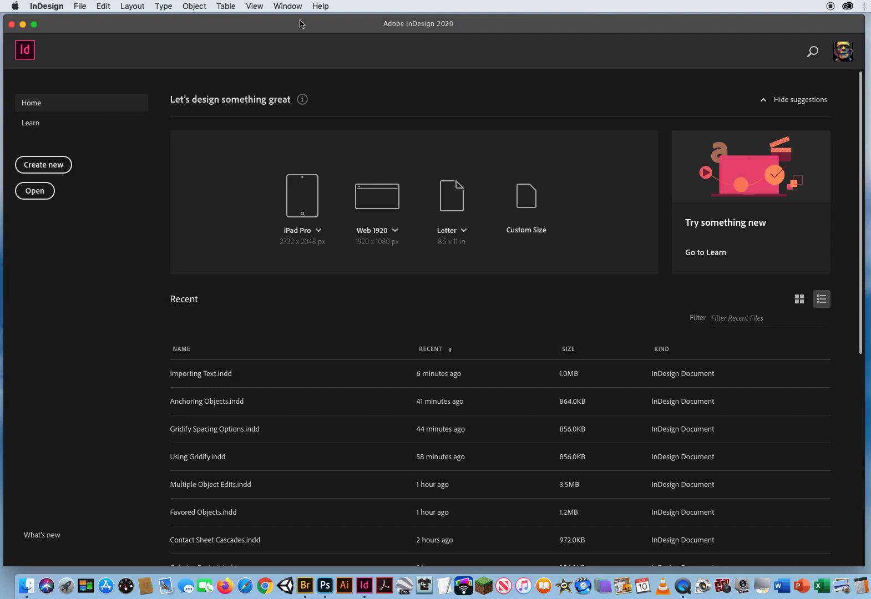
# Step: Open 1 Text Adjustments.indd from InDesign Tutorials > ID CH.5 Text Editing > 2 Text Formatting
pyautogui.click(81, 5)
pyautogui.click(84, 29)
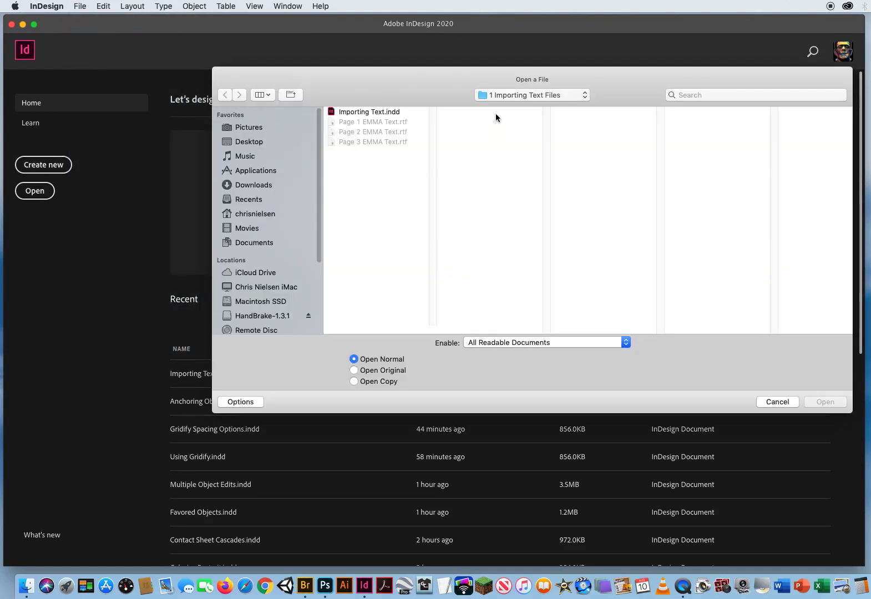
pyautogui.click(515, 93)
pyautogui.click(609, 169)
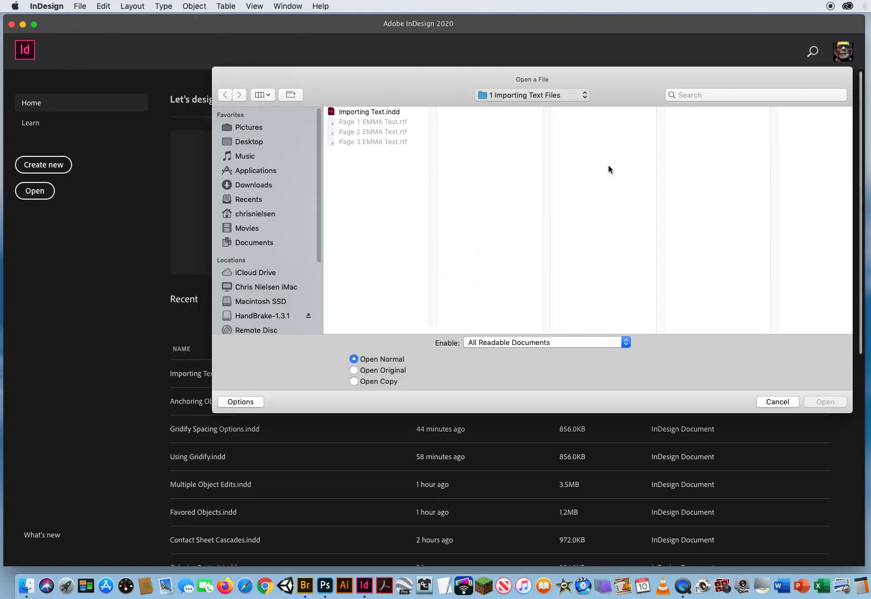
pyautogui.click(596, 122)
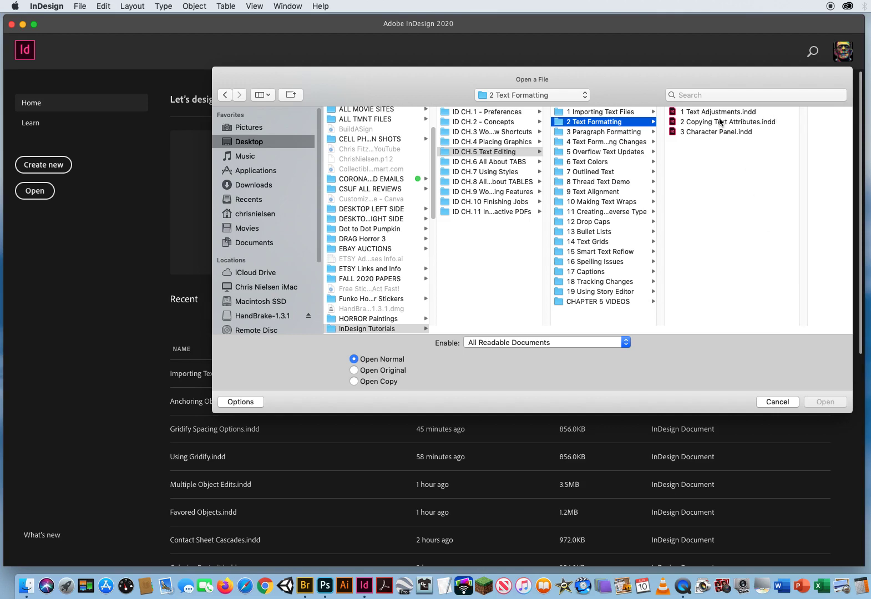
pyautogui.click(718, 111)
pyautogui.click(821, 402)
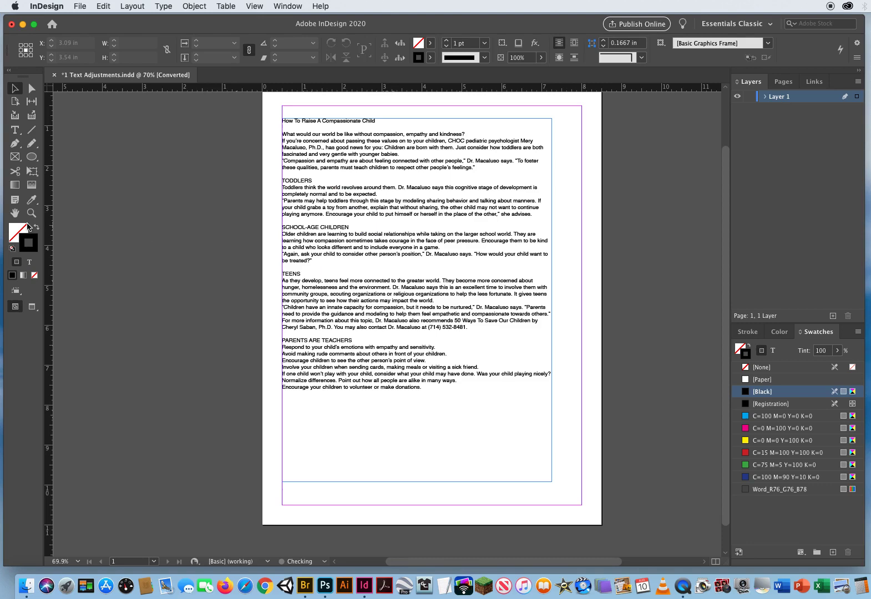
# Step: Zoom the page to 100%, pan to the text column, and show the Character panel with Cmd+T
pyautogui.click(32, 212)
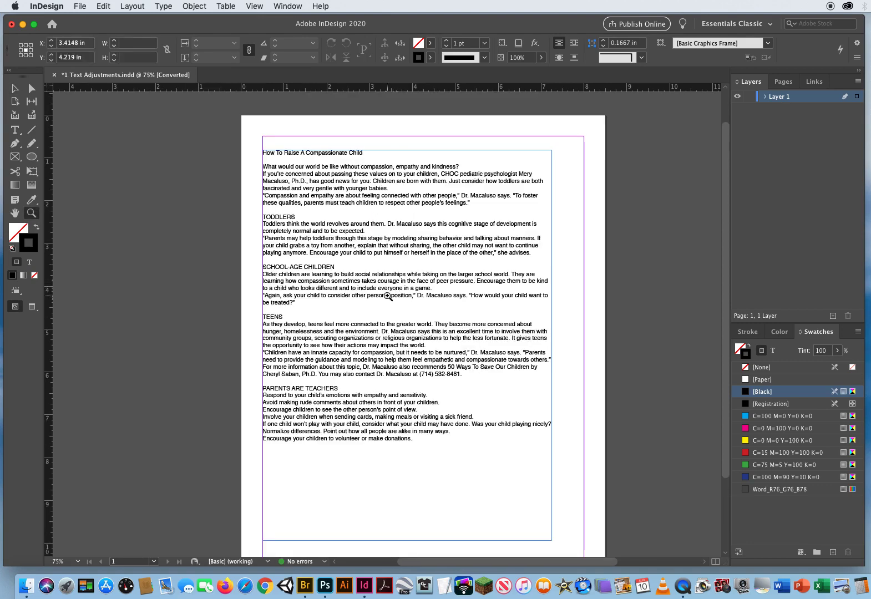
pyautogui.click(387, 298)
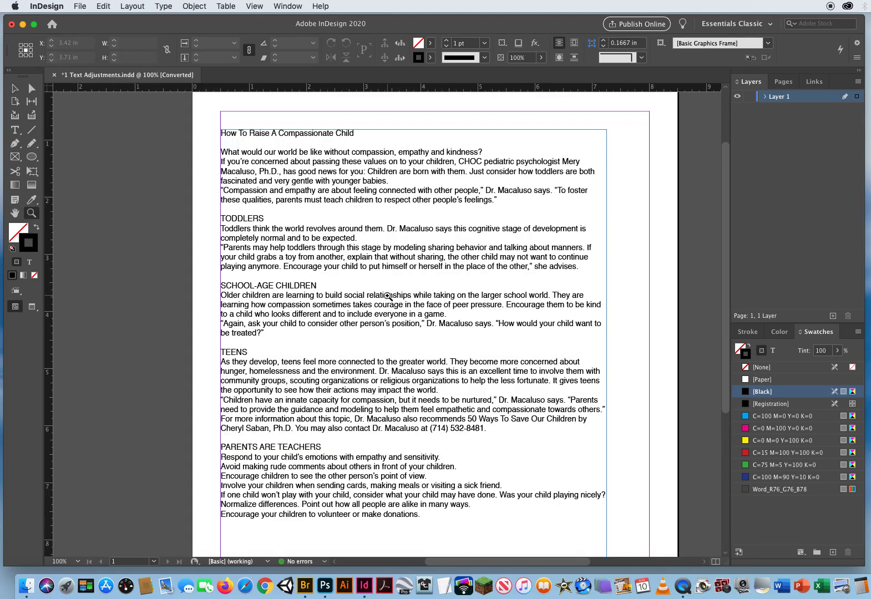
pyautogui.moveTo(387, 298); pyautogui.dragTo(302, 292)
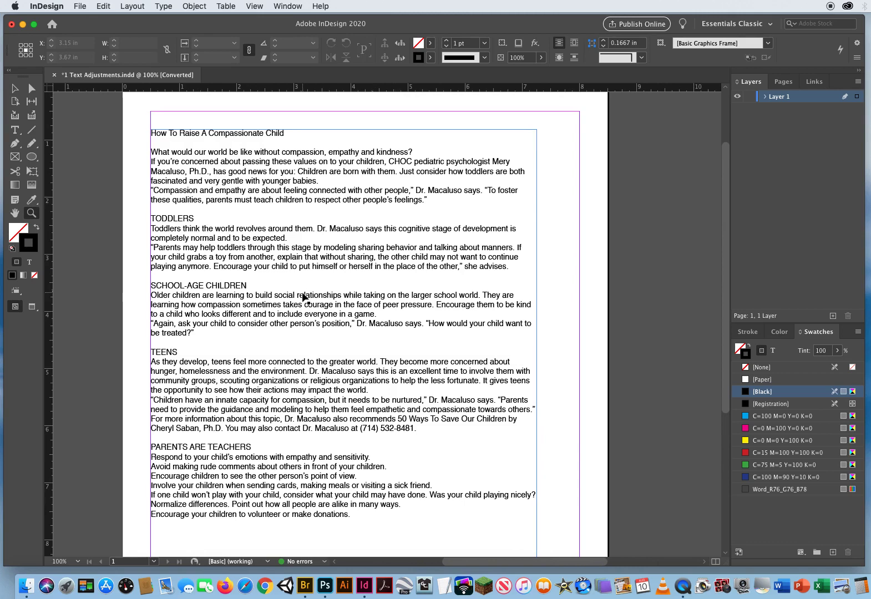
pyautogui.press('super+t')
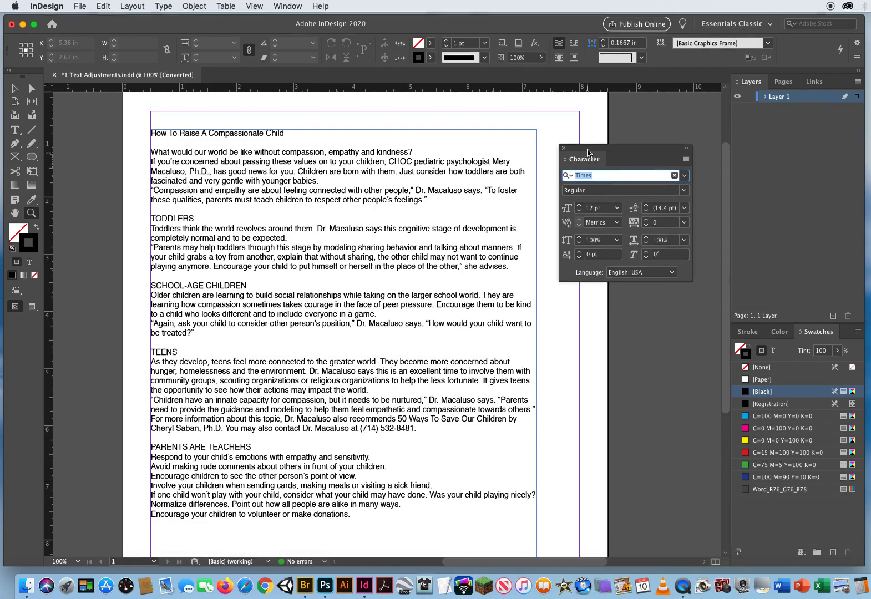
pyautogui.moveTo(586, 153); pyautogui.dragTo(586, 155)
# Step: Set the headline 'How To Raise A Compassionate Child' in Arial Black and step its size up to 21 pt
pyautogui.press('t')
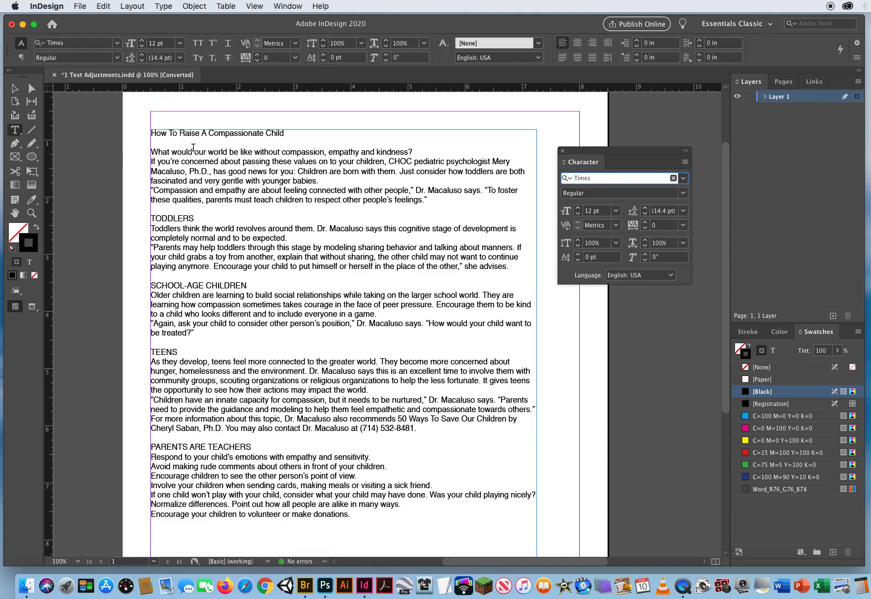
pyautogui.moveTo(151, 133); pyautogui.dragTo(284, 133)
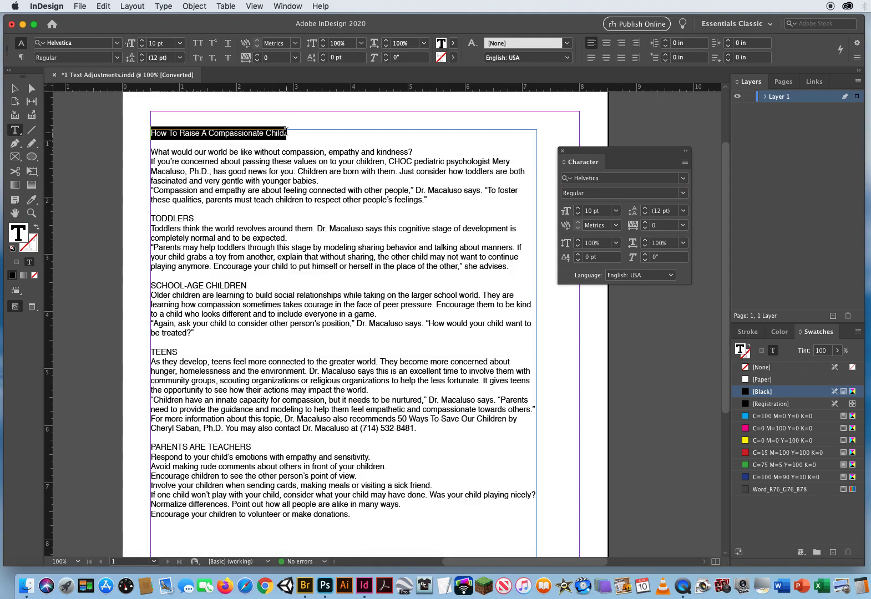
pyautogui.click(668, 178)
pyautogui.click(683, 178)
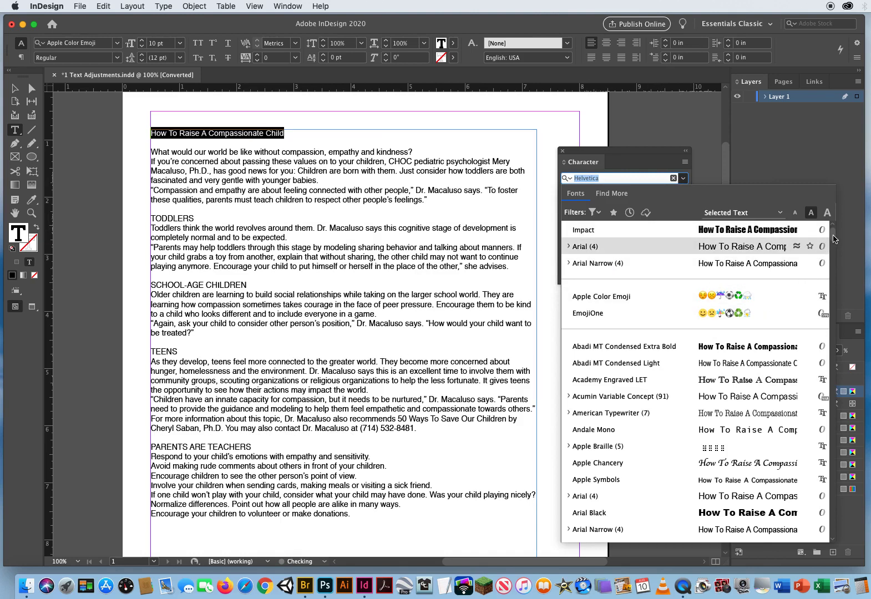
pyautogui.scroll(-6, 743, 289)
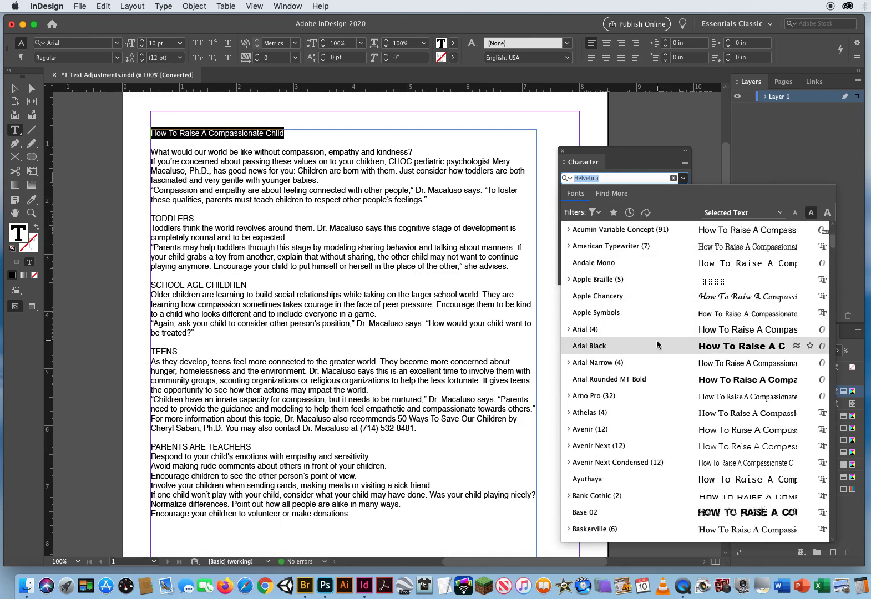
pyautogui.click(651, 346)
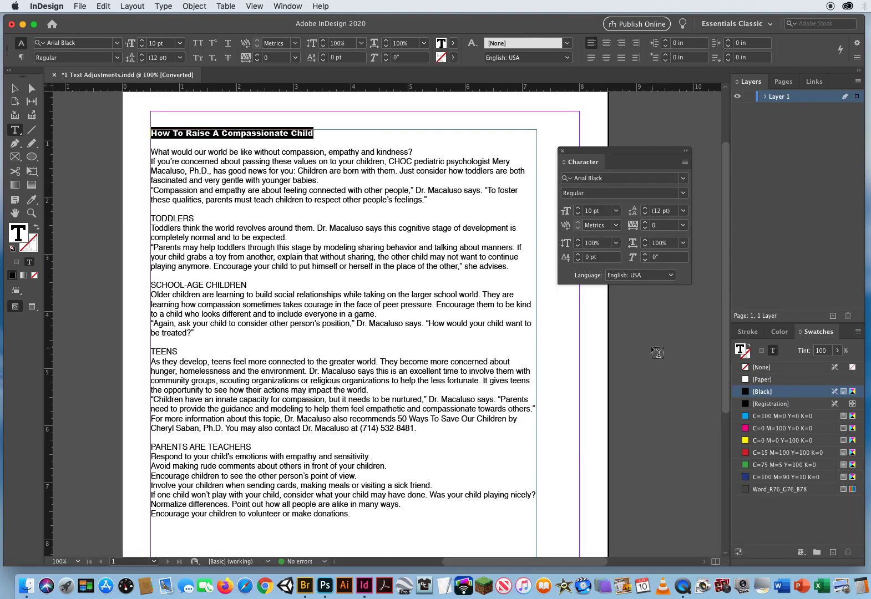
pyautogui.click(604, 210)
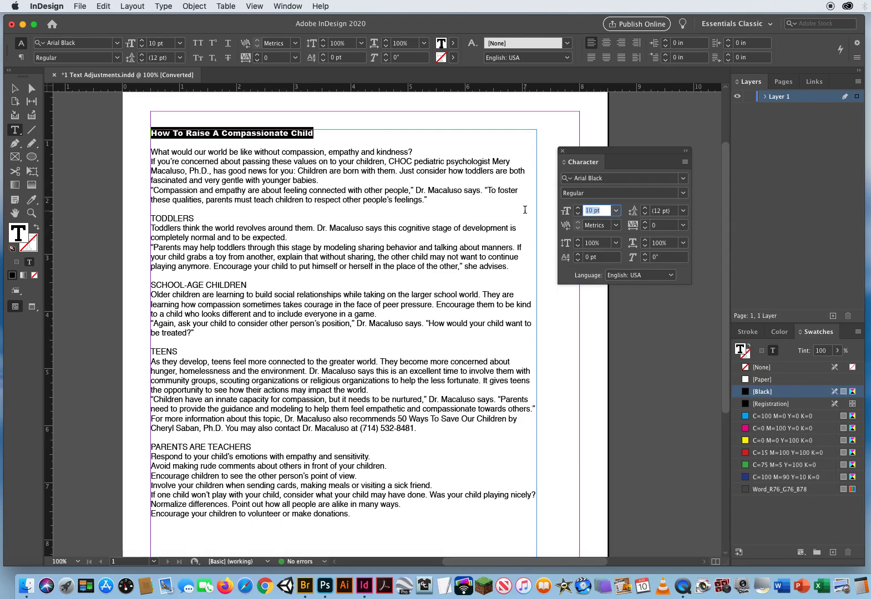
pyautogui.press('Up')
pyautogui.press('Up')
pyautogui.press('Up')
pyautogui.press('Up')
pyautogui.press('Up')
pyautogui.press('Up')
pyautogui.press('Up')
pyautogui.press('Up')
pyautogui.press('Up')
pyautogui.press('Up')
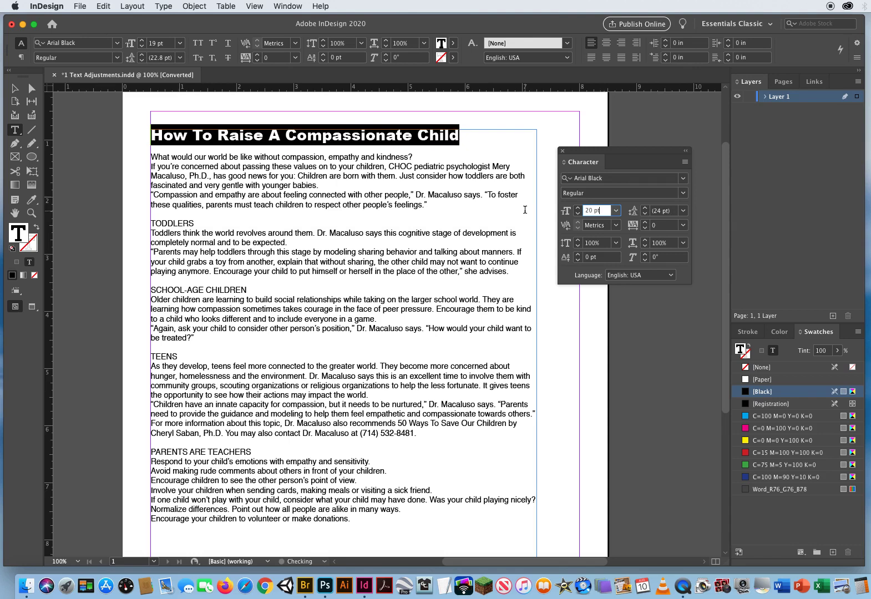
pyautogui.press('Up')
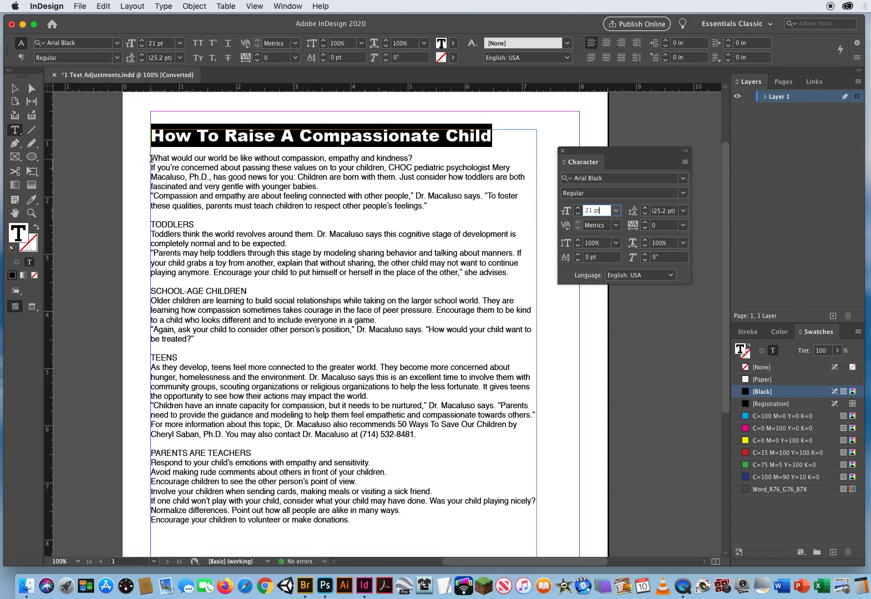
# Step: Select the TODDLERS heading and set it in Arial Black at 12 pt
pyautogui.moveTo(151, 158); pyautogui.dragTo(185, 162)
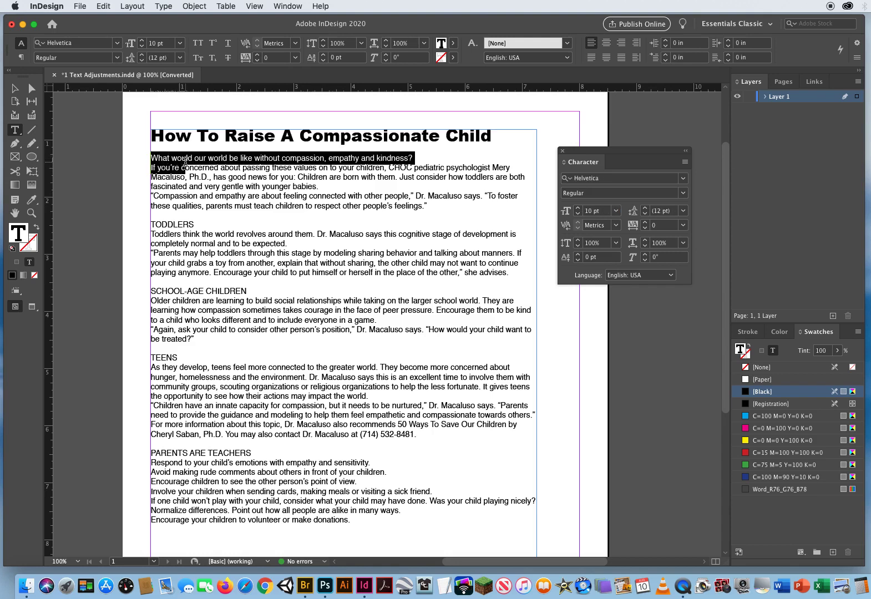
pyautogui.click(225, 230)
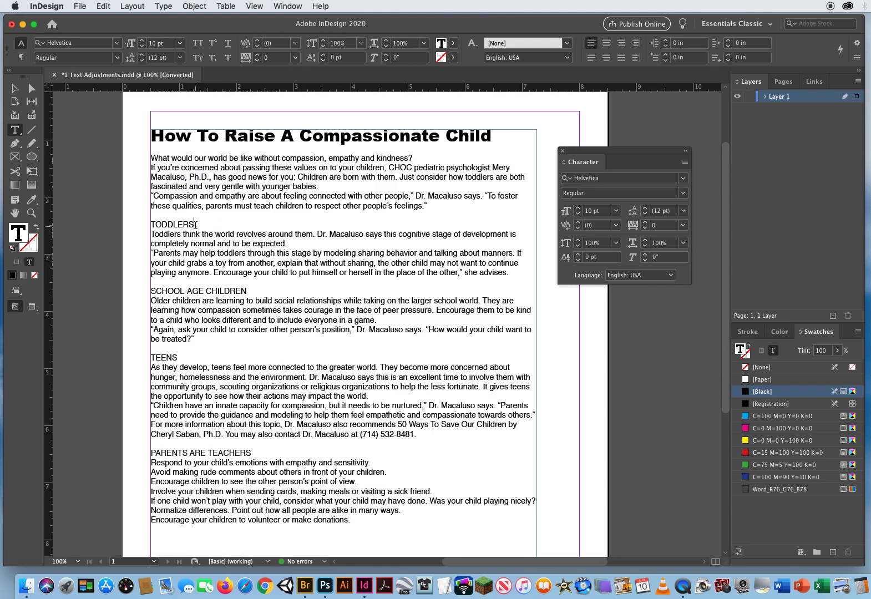
pyautogui.moveTo(194, 224); pyautogui.dragTo(151, 224)
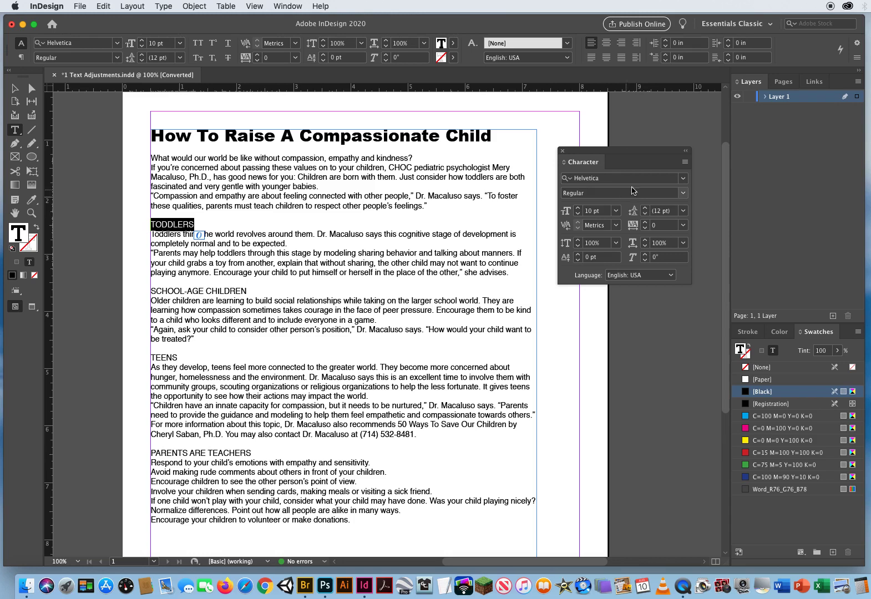
pyautogui.click(683, 178)
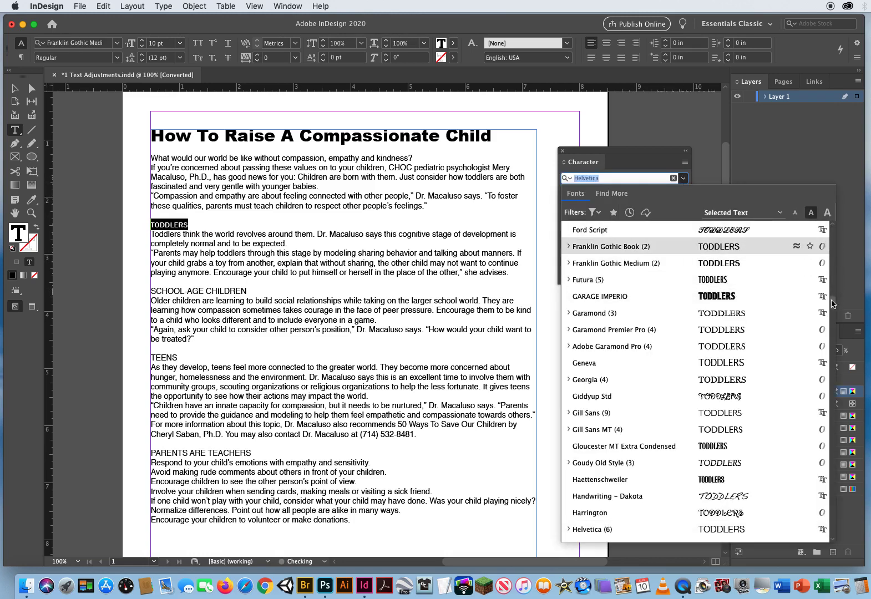
pyautogui.moveTo(831, 303); pyautogui.dragTo(823, 228)
pyautogui.click(636, 313)
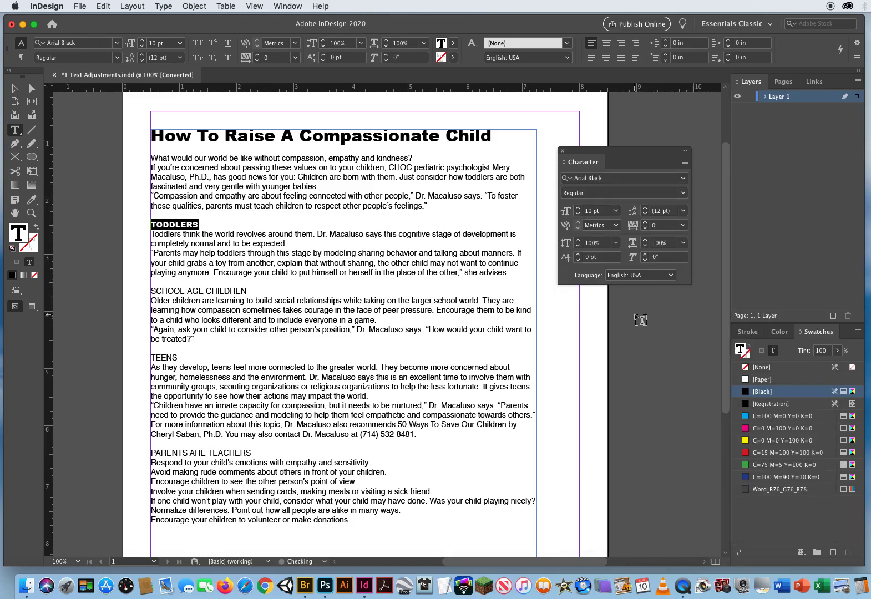
pyautogui.click(577, 208)
pyautogui.click(577, 208)
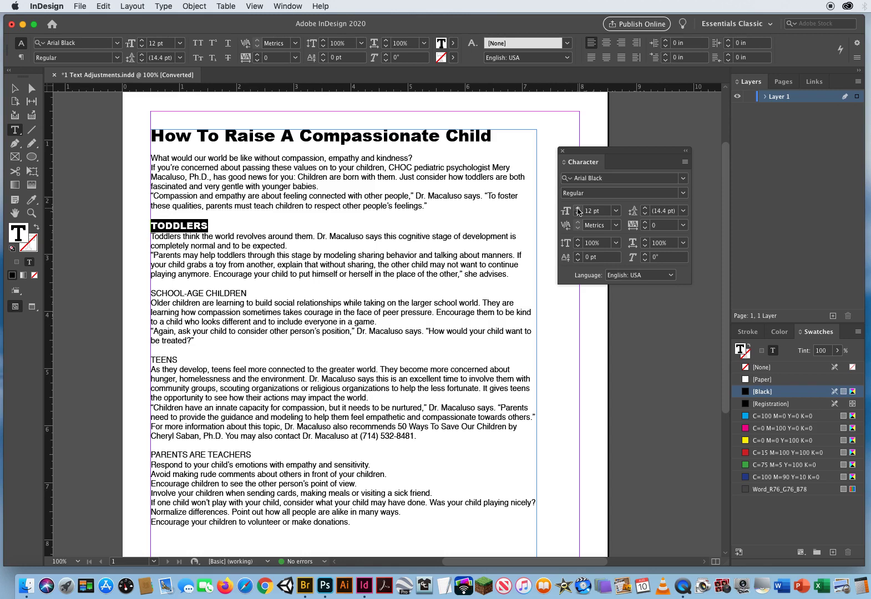
# Step: Slant the TODDLERS heading with a 10° skew
pyautogui.click(673, 256)
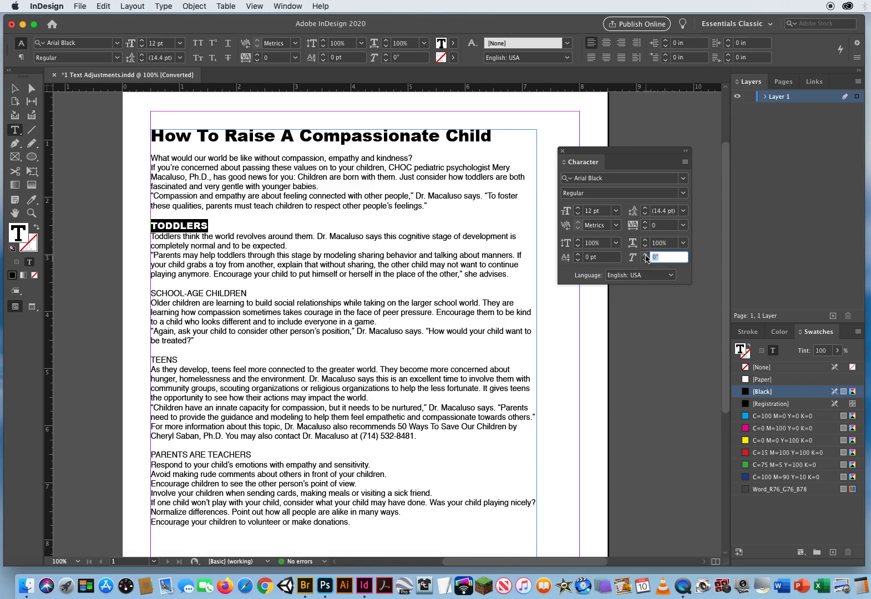
pyautogui.click(644, 254)
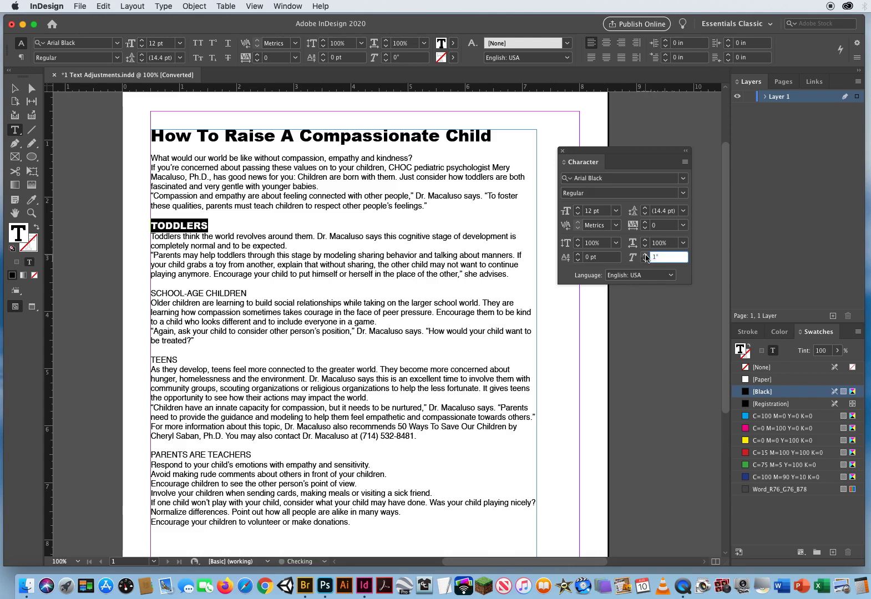
pyautogui.click(645, 255)
pyautogui.click(644, 255)
pyautogui.click(645, 254)
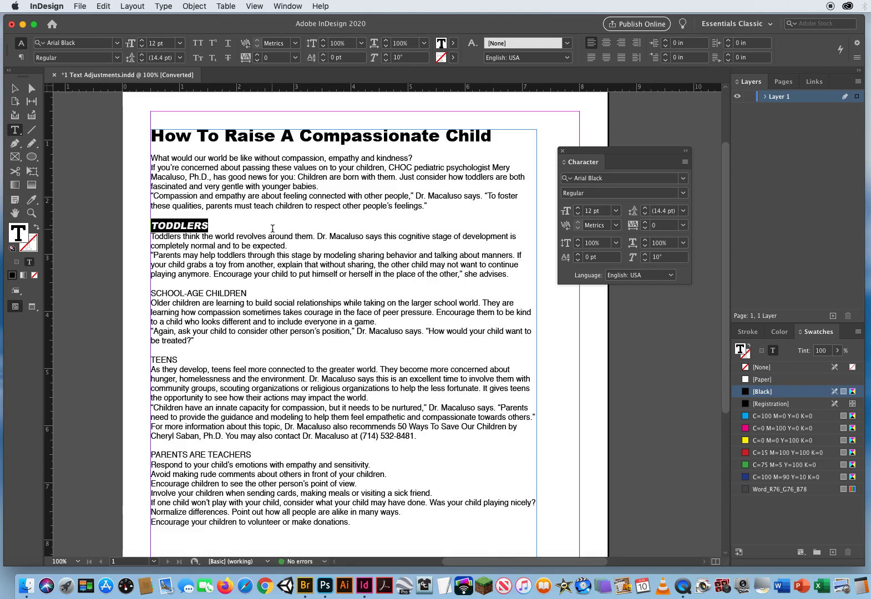
pyautogui.click(249, 408)
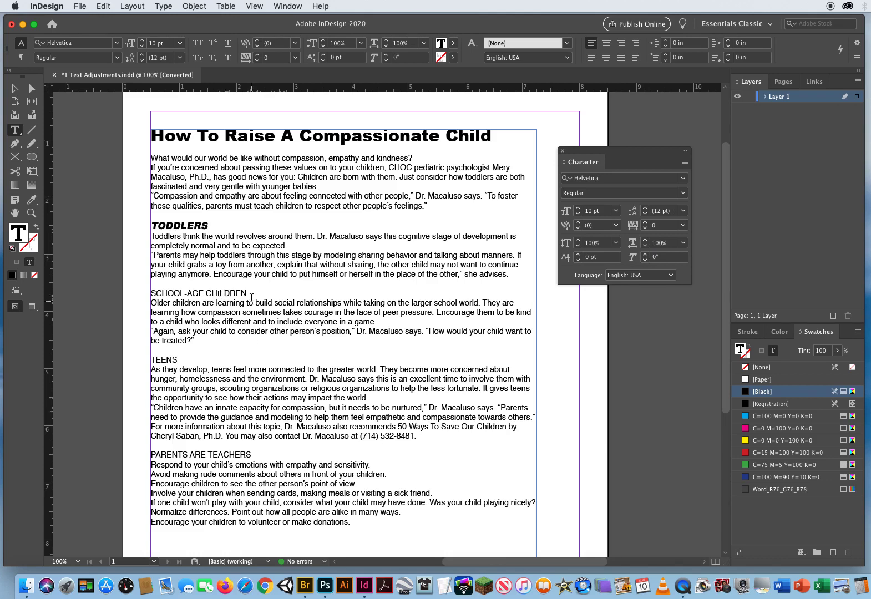
# Step: Select the SCHOOL-AGE CHILDREN heading and set it in Arial Black
pyautogui.moveTo(248, 293); pyautogui.dragTo(148, 294)
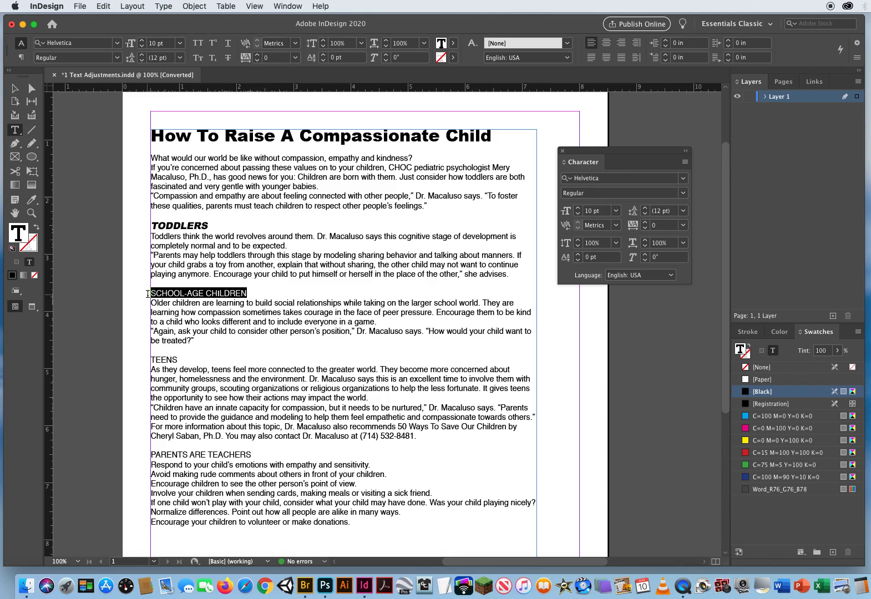
pyautogui.click(682, 178)
pyautogui.moveTo(832, 304); pyautogui.dragTo(823, 233)
pyautogui.scroll(-2, 822, 233)
pyautogui.scroll(3, 822, 233)
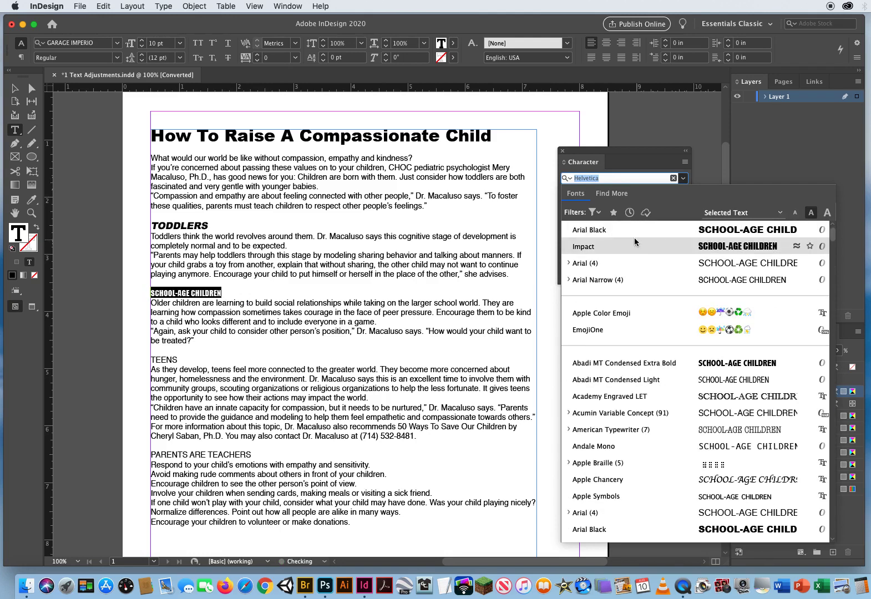
pyautogui.click(619, 228)
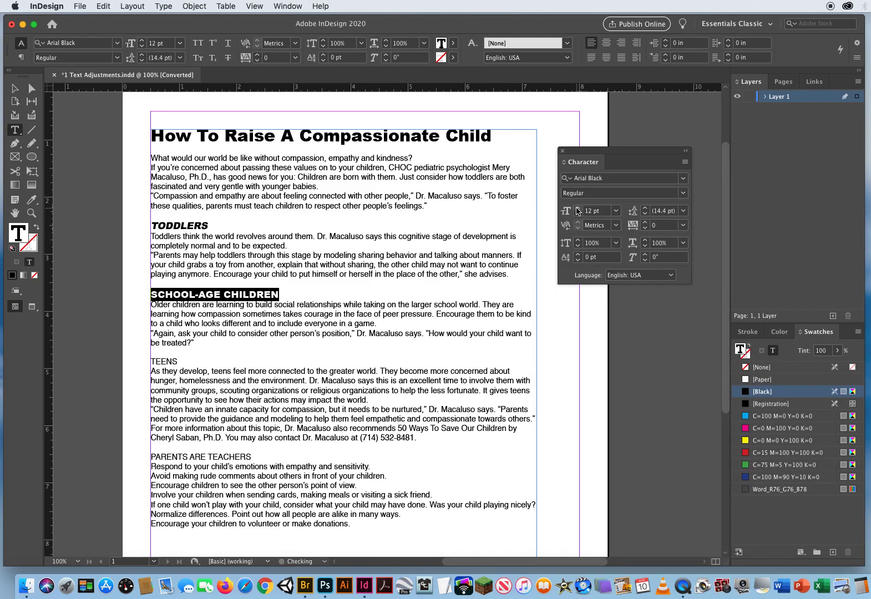
# Step: Slant SCHOOL-AGE CHILDREN with a 10° skew
pyautogui.click(645, 255)
pyautogui.click(645, 254)
pyautogui.click(645, 255)
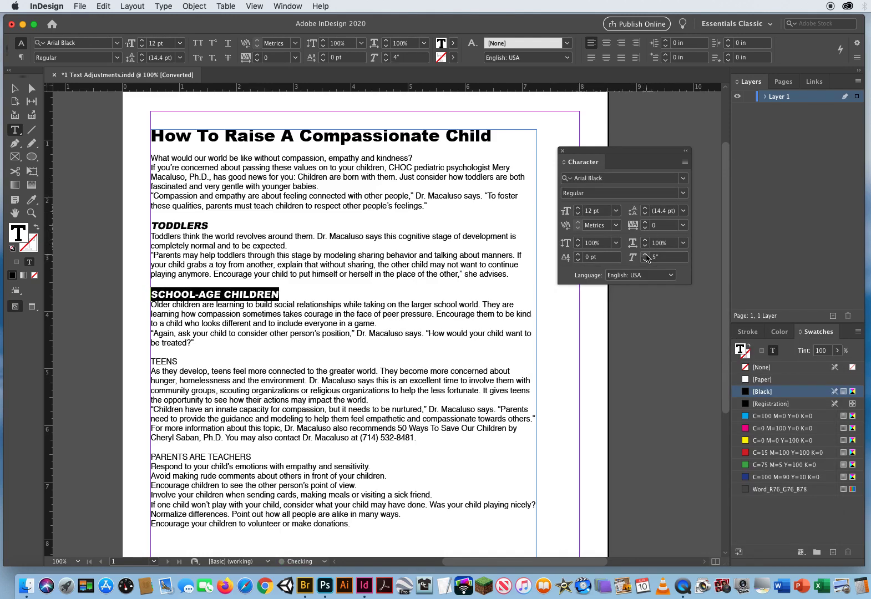
pyautogui.click(645, 254)
pyautogui.click(645, 255)
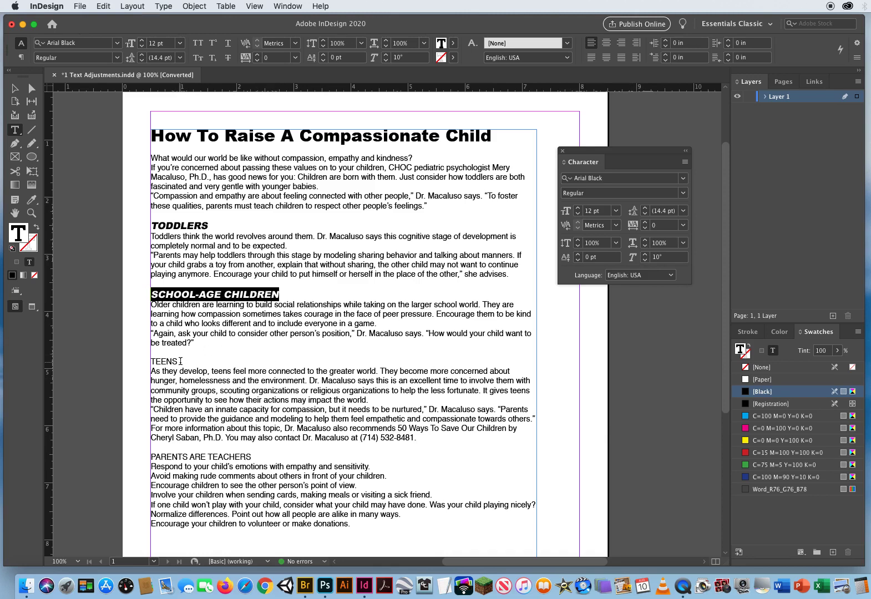
# Step: Select the TEENS heading and set it in Arial Black at 12 pt
pyautogui.moveTo(180, 361); pyautogui.dragTo(145, 364)
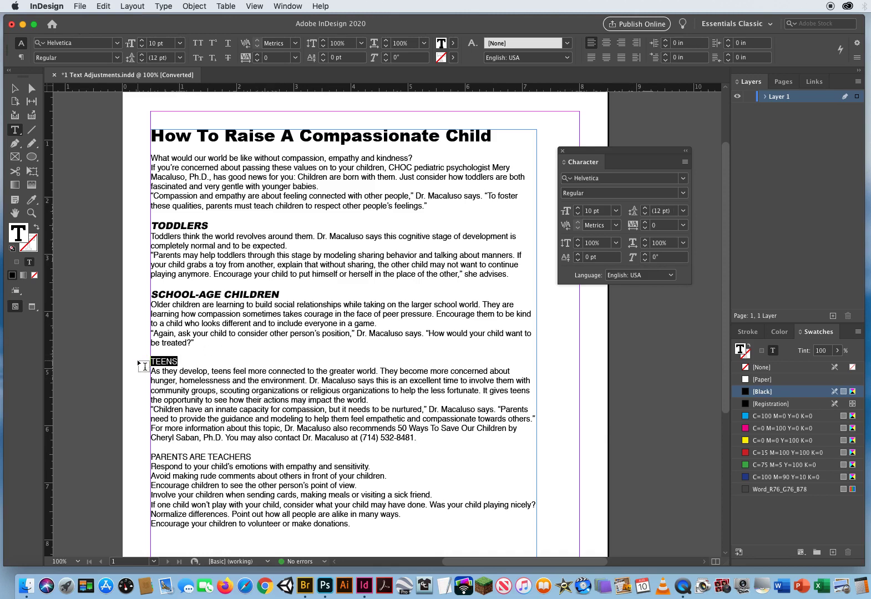
pyautogui.click(682, 178)
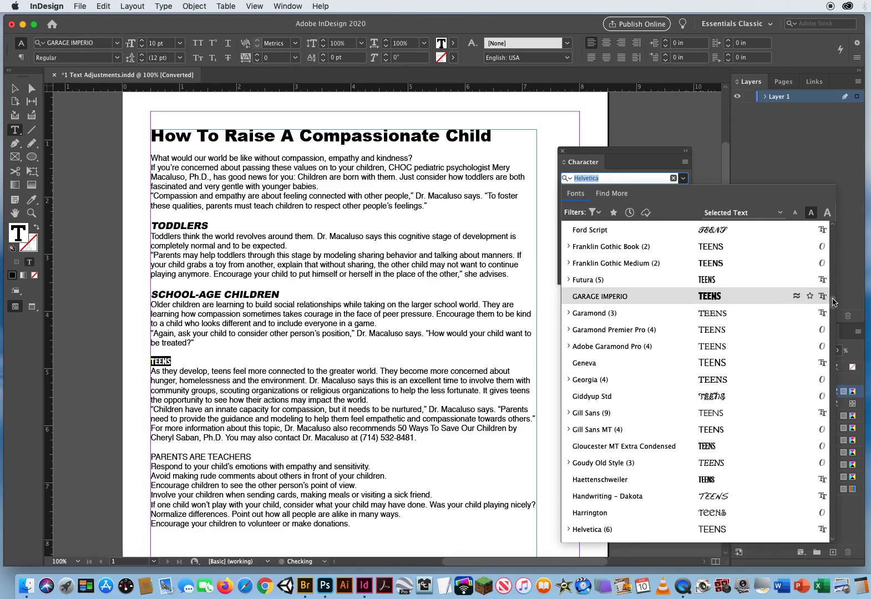
pyautogui.scroll(10, 832, 302)
pyautogui.click(582, 230)
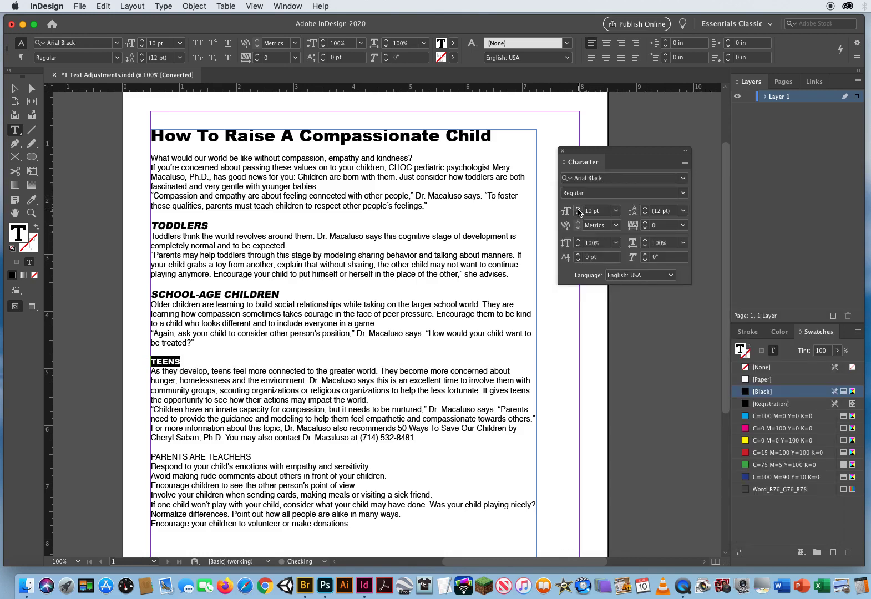
pyautogui.click(577, 209)
pyautogui.click(578, 209)
# Step: Give the TEENS heading a 10° skew
pyautogui.click(645, 255)
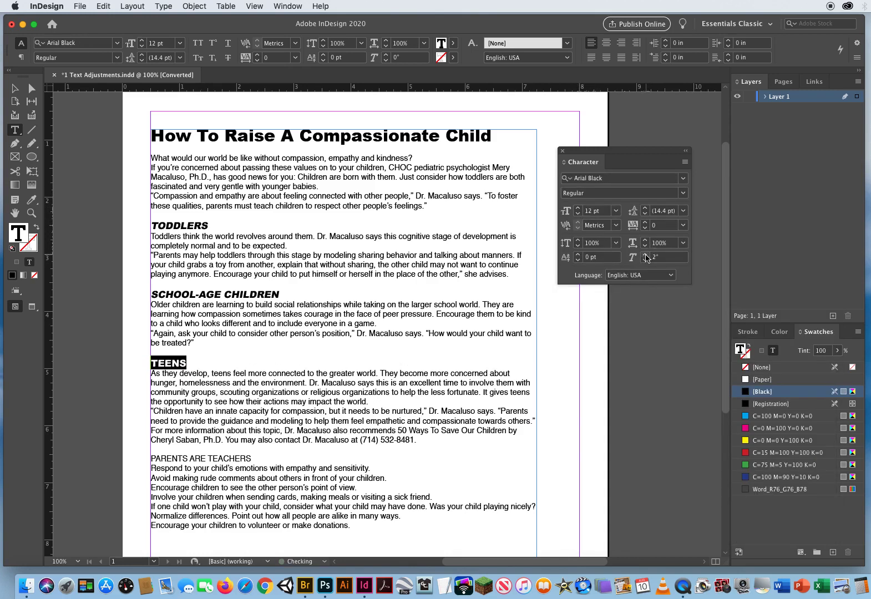
pyautogui.click(645, 254)
pyautogui.click(645, 254)
pyautogui.click(645, 255)
pyautogui.moveTo(252, 458); pyautogui.dragTo(134, 464)
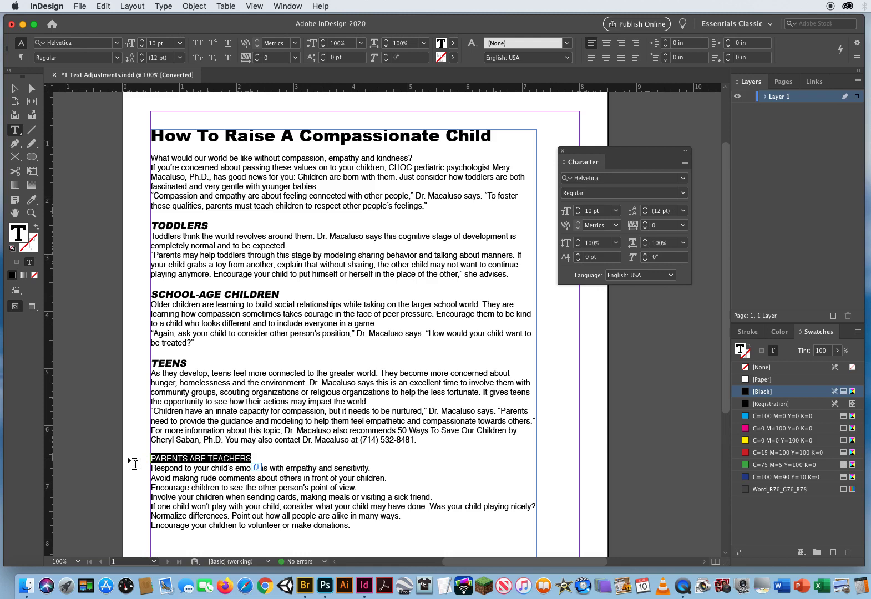
# Step: Set PARENTS ARE TEACHERS in Arial Black at 12 pt
pyautogui.click(684, 178)
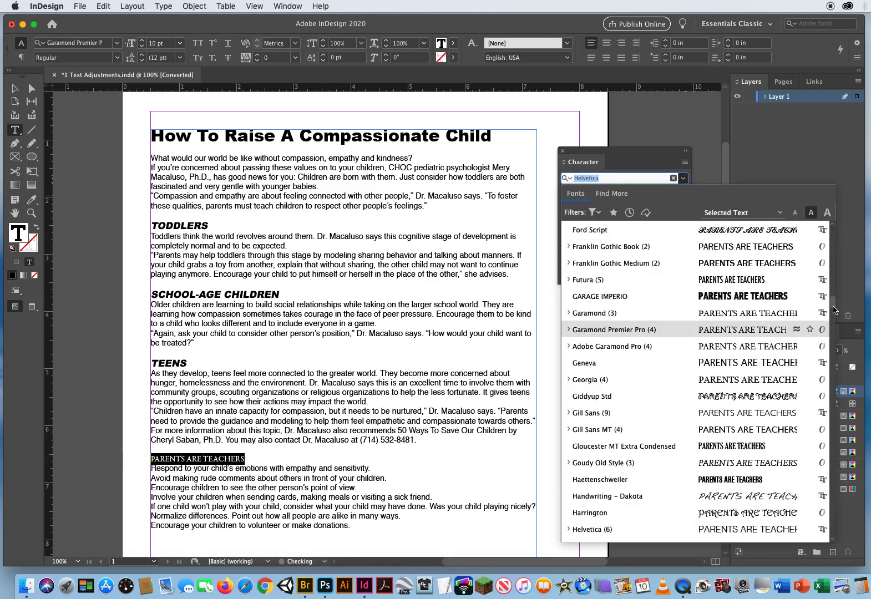
pyautogui.scroll(5, 835, 310)
pyautogui.click(599, 230)
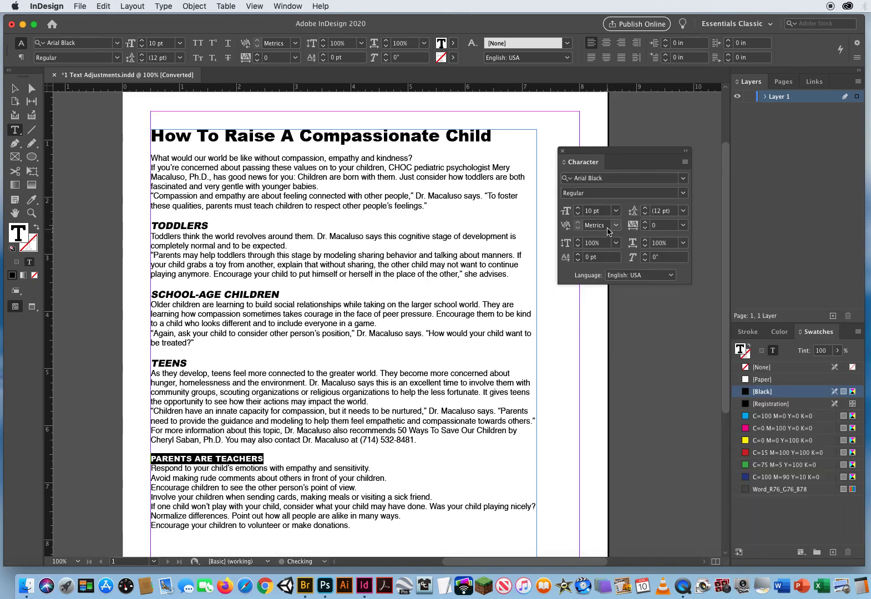
pyautogui.click(577, 208)
pyautogui.click(577, 208)
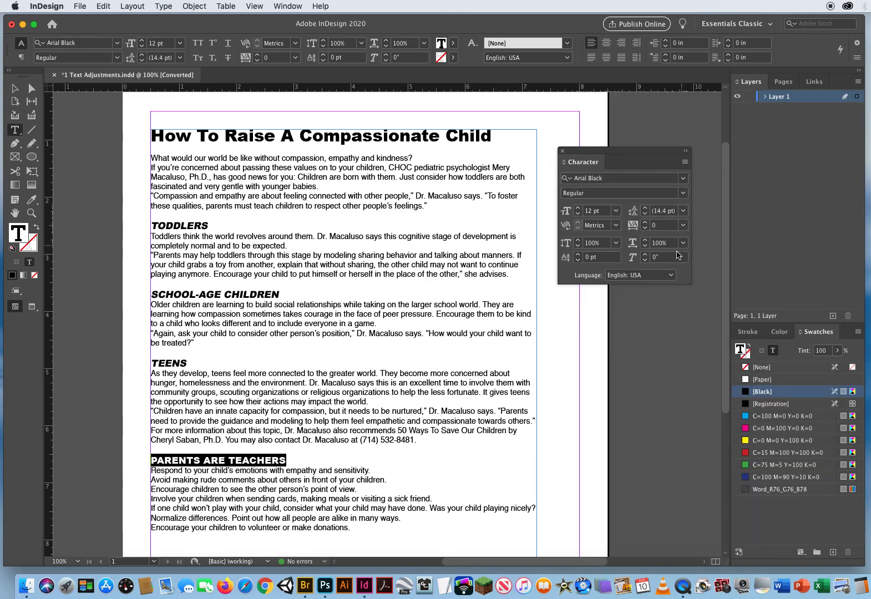
# Step: Slant PARENTS ARE TEACHERS with a 10° skew
pyautogui.click(644, 255)
pyautogui.click(643, 255)
pyautogui.click(644, 255)
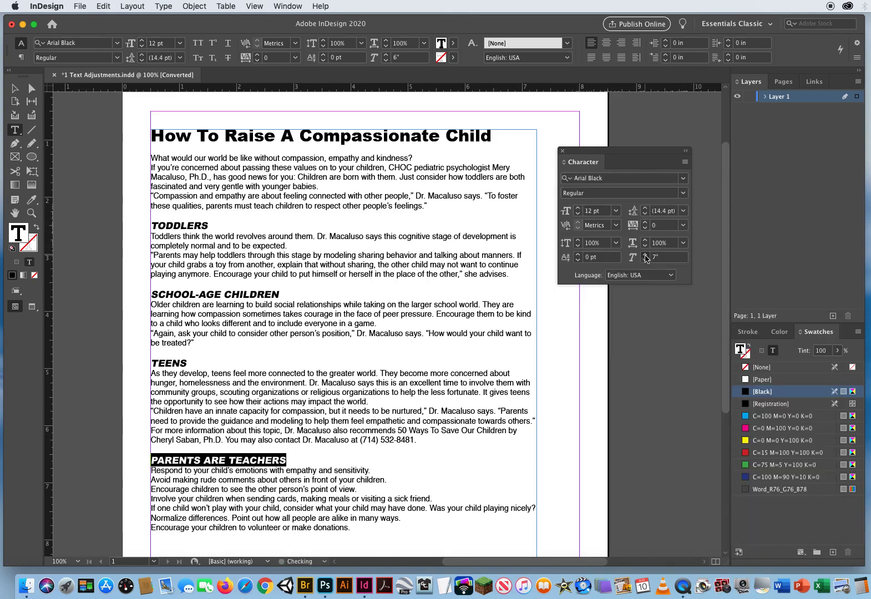
pyautogui.click(644, 255)
pyautogui.click(644, 255)
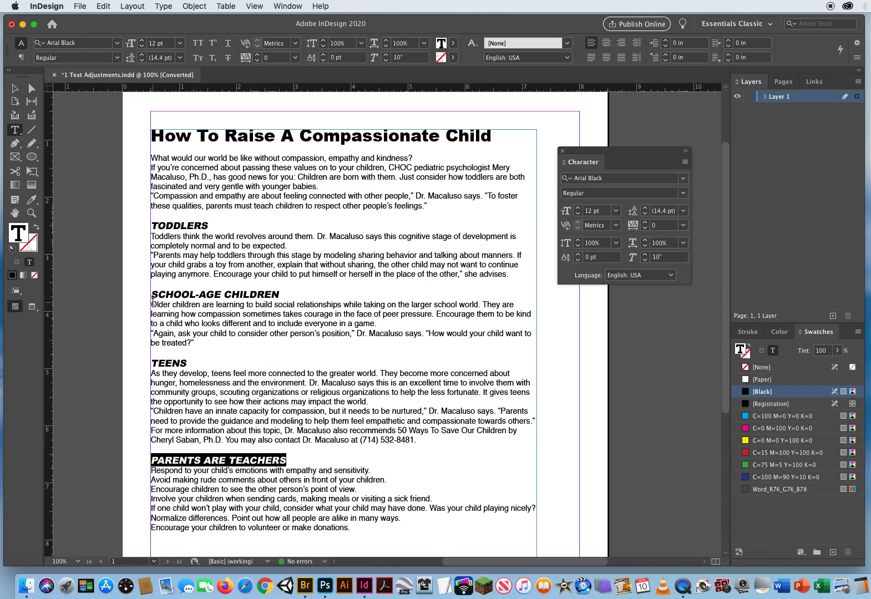
# Step: Raise the leading of the first line under TODDLERS to 19 pt
pyautogui.tripleClick(152, 236)
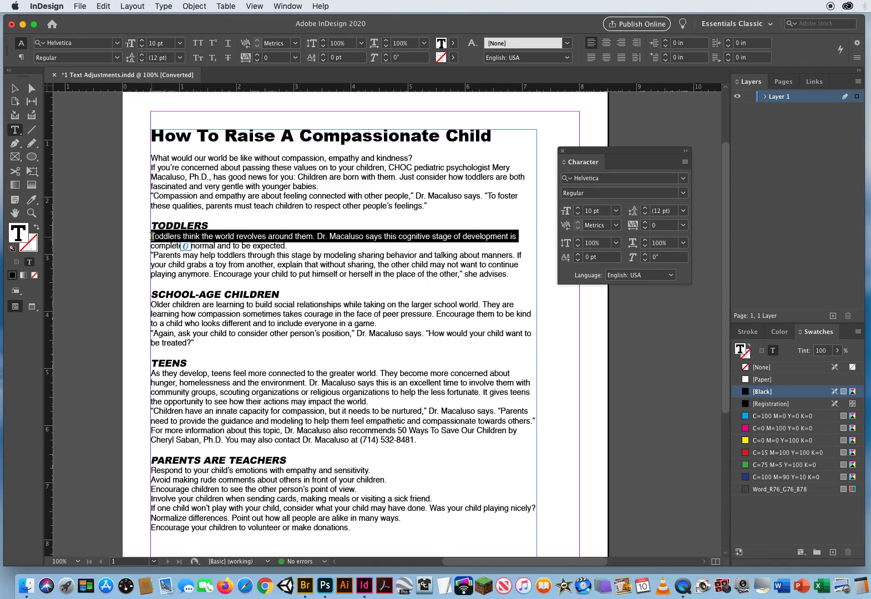
pyautogui.click(156, 236)
pyautogui.tripleClick(159, 235)
pyautogui.click(665, 211)
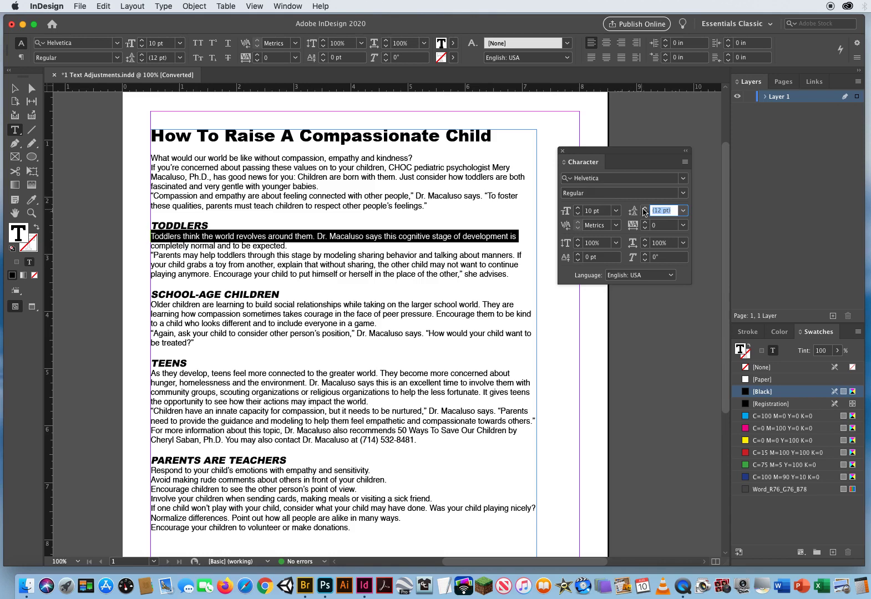
pyautogui.click(645, 208)
pyautogui.click(645, 208)
pyautogui.click(645, 208)
pyautogui.click(645, 208)
pyautogui.click(645, 209)
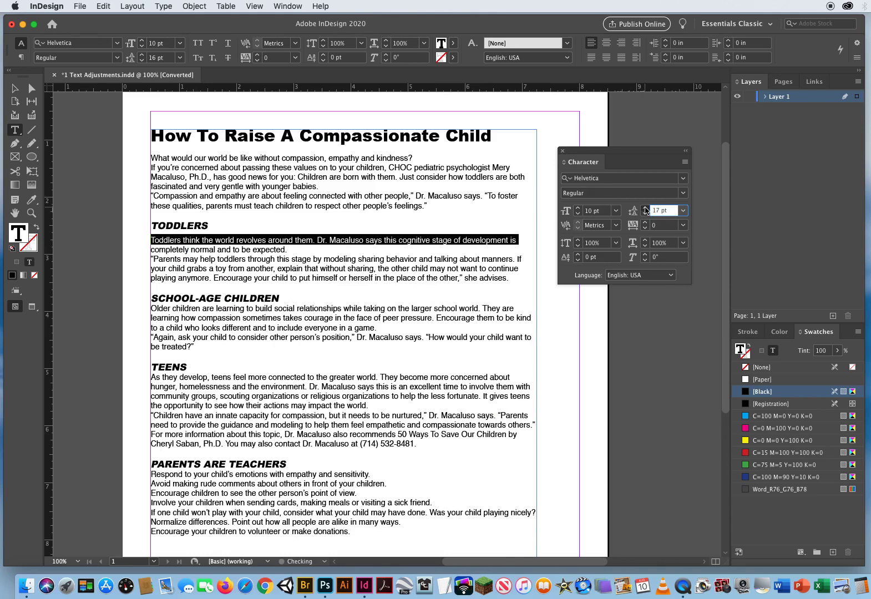
pyautogui.click(645, 209)
pyautogui.click(645, 209)
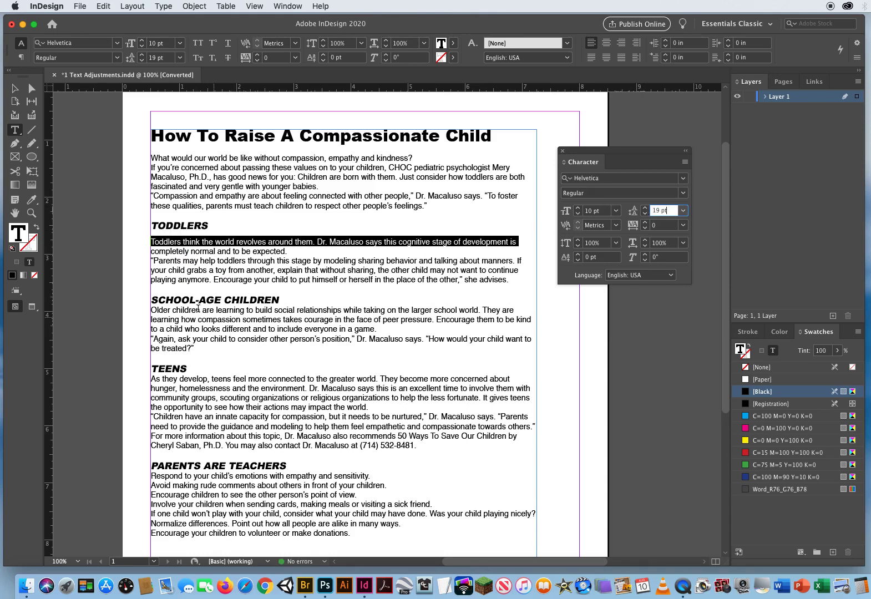
# Step: Raise the first lines under SCHOOL-AGE CHILDREN and TEENS to 19 pt leading
pyautogui.tripleClick(179, 311)
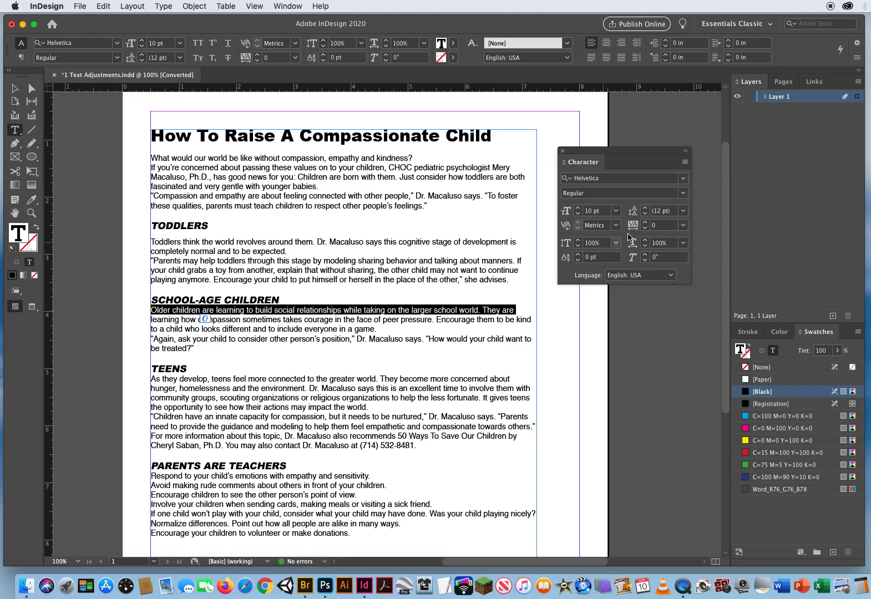
pyautogui.click(645, 209)
pyautogui.click(645, 209)
pyautogui.click(645, 209)
pyautogui.click(645, 209)
pyautogui.click(645, 209)
pyautogui.click(645, 209)
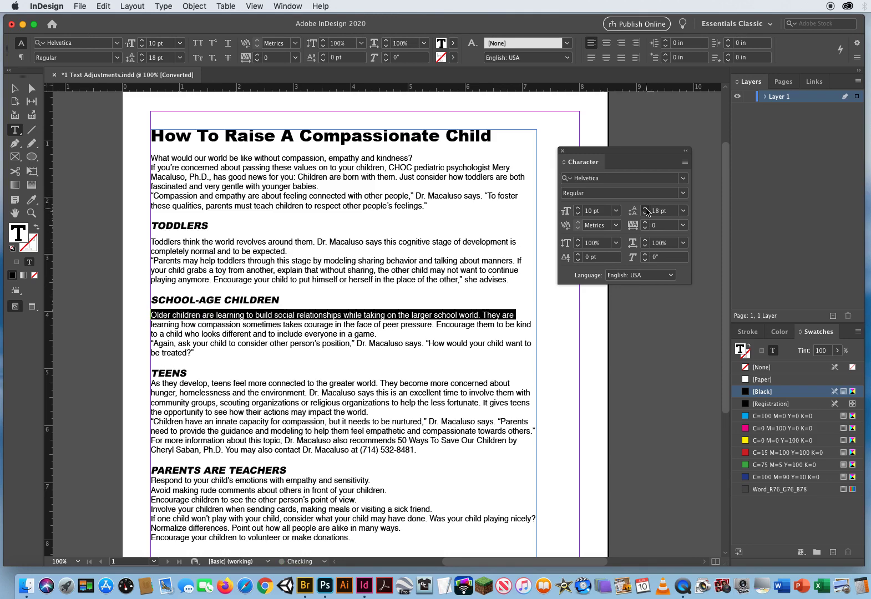
pyautogui.click(645, 209)
pyautogui.tripleClick(167, 382)
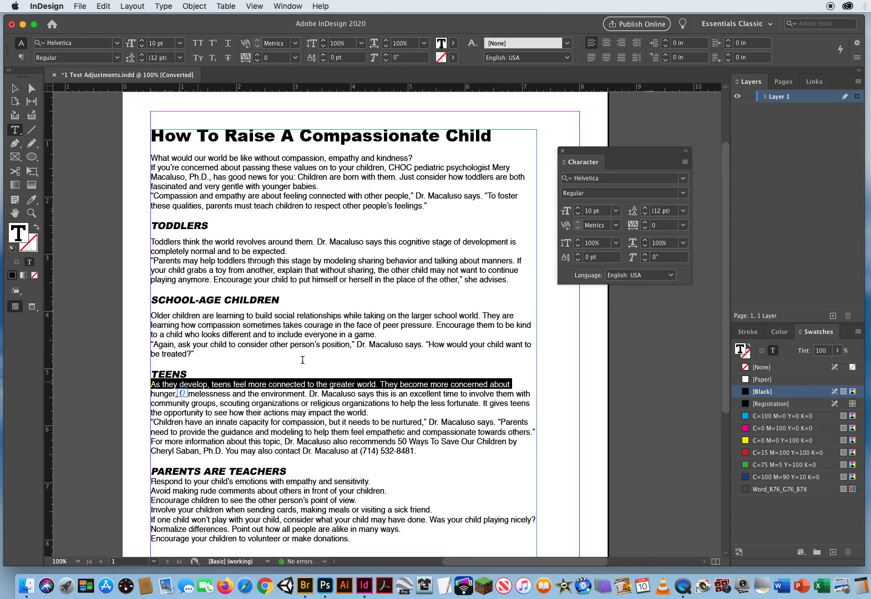
pyautogui.click(645, 209)
pyautogui.click(645, 209)
pyautogui.click(645, 209)
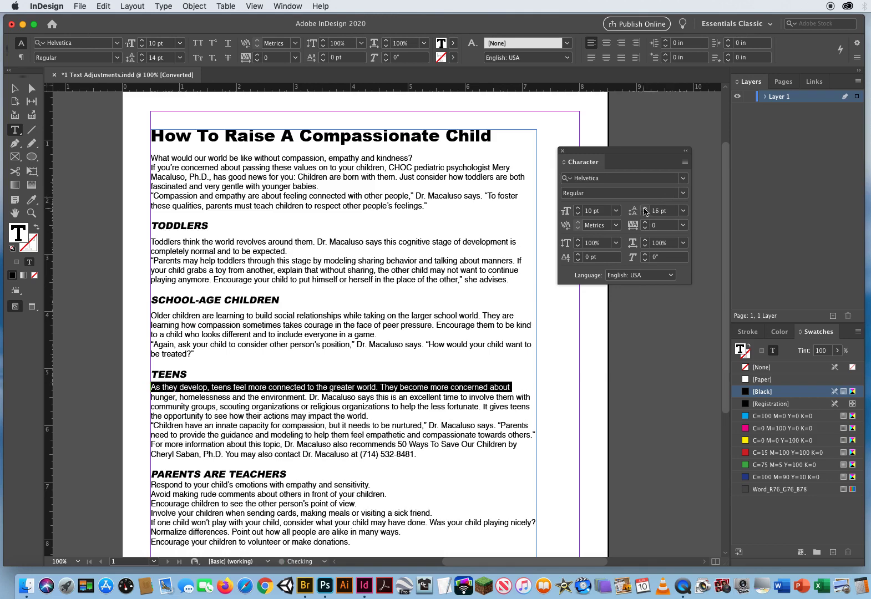
pyautogui.click(645, 209)
pyautogui.click(645, 209)
pyautogui.click(645, 209)
pyautogui.click(645, 209)
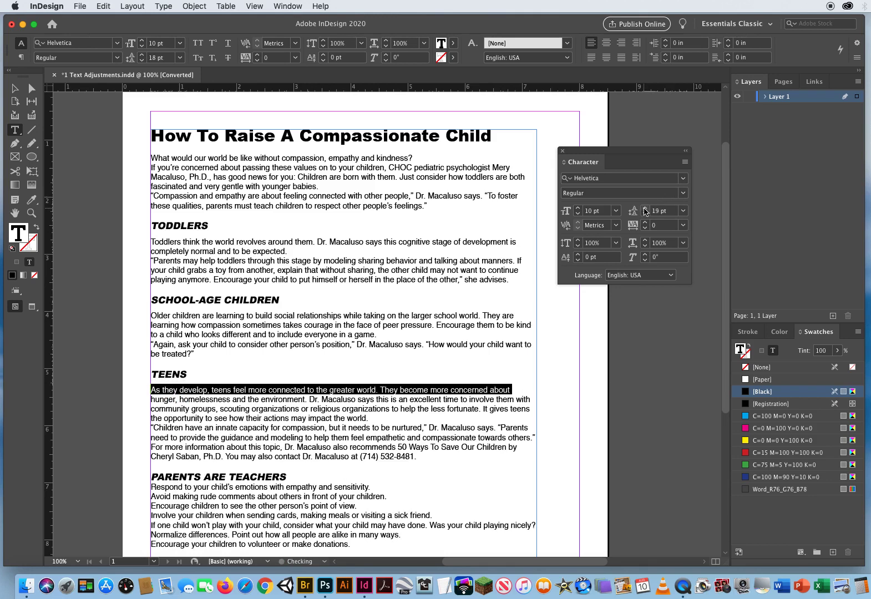
# Step: Raise the first line under PARENTS ARE TEACHERS to 19 pt leading
pyautogui.tripleClick(175, 486)
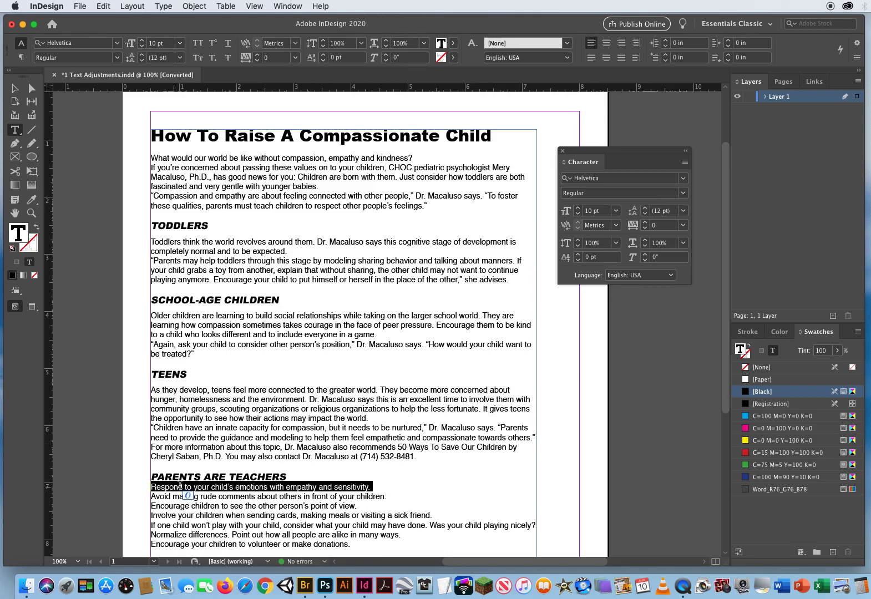
pyautogui.click(645, 209)
pyautogui.click(645, 208)
pyautogui.click(645, 208)
pyautogui.click(645, 209)
pyautogui.click(645, 209)
pyautogui.click(644, 208)
pyautogui.click(645, 208)
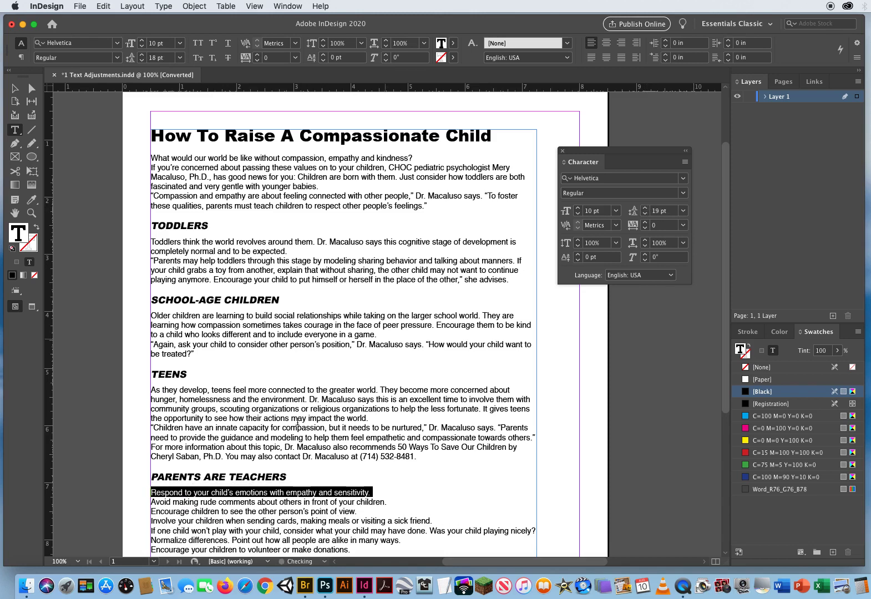
pyautogui.click(277, 396)
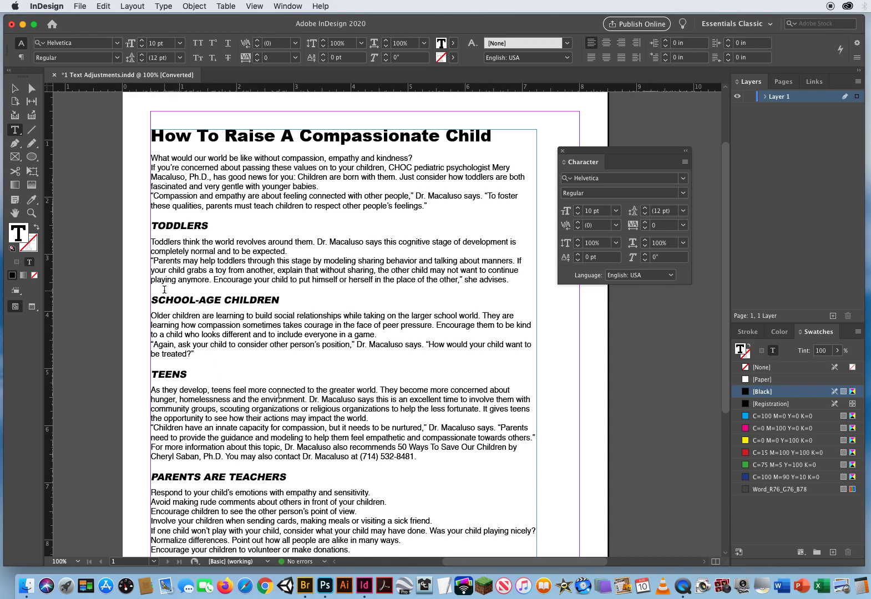
# Step: Lower the first lines under TODDLERS and SCHOOL-AGE CHILDREN back to 15 pt leading
pyautogui.click(164, 289)
pyautogui.click(201, 360)
pyautogui.tripleClick(165, 239)
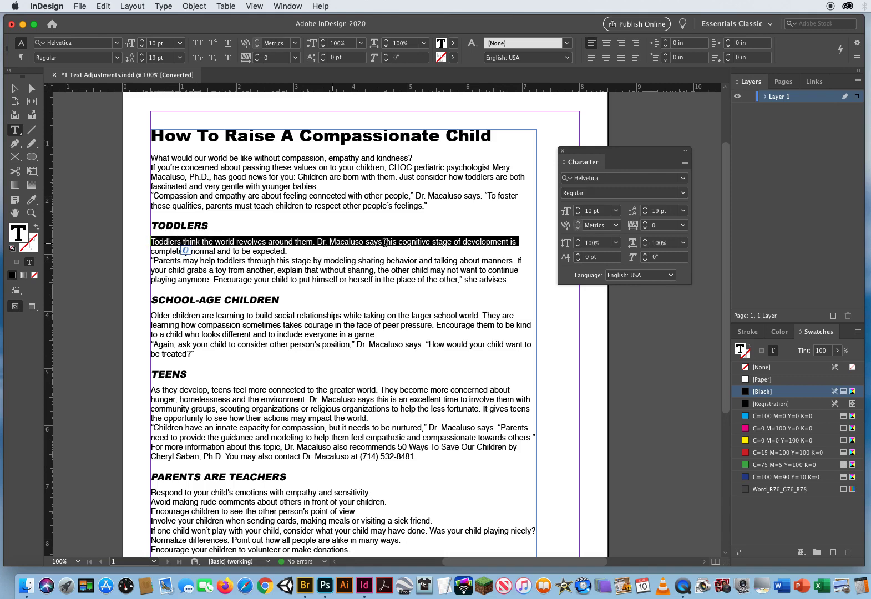
pyautogui.click(645, 215)
pyautogui.click(644, 215)
pyautogui.click(644, 214)
pyautogui.click(644, 215)
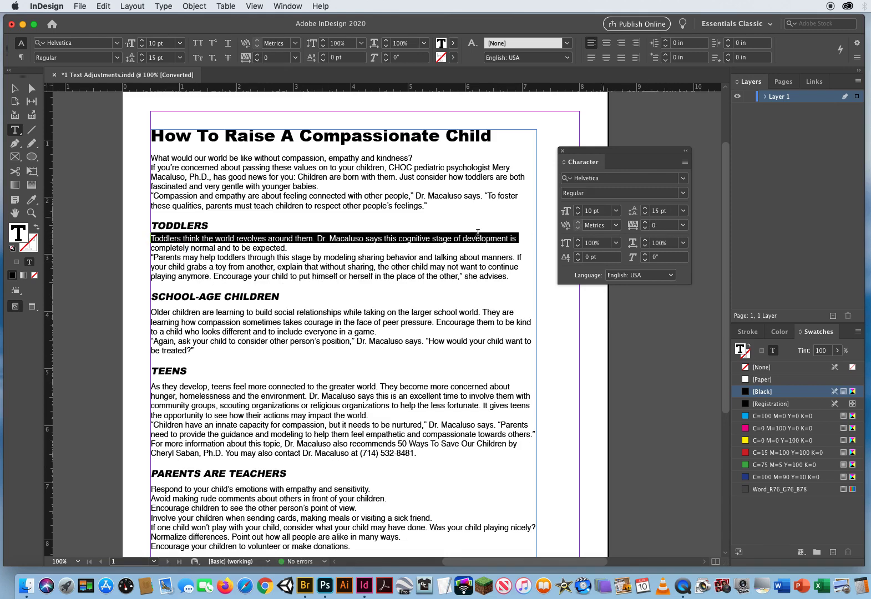
pyautogui.tripleClick(161, 311)
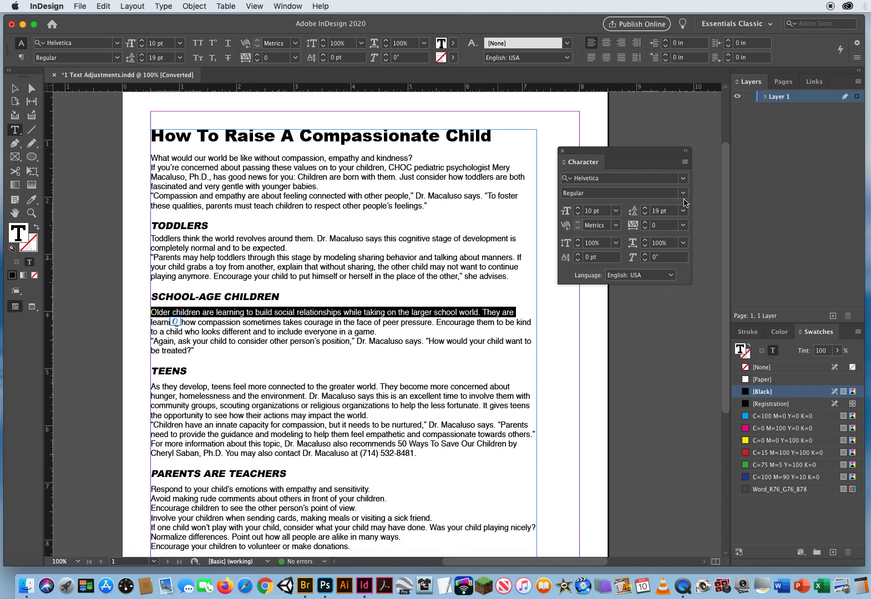
pyautogui.click(644, 214)
pyautogui.click(645, 215)
pyautogui.click(644, 214)
pyautogui.click(644, 214)
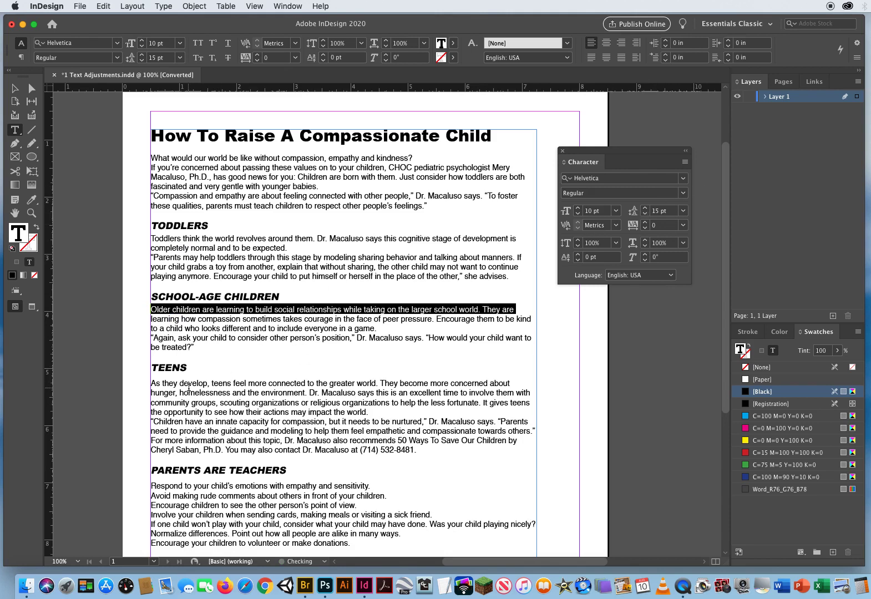
# Step: Return the first lines under TEENS and PARENTS ARE TEACHERS to 15 pt leading
pyautogui.tripleClick(189, 383)
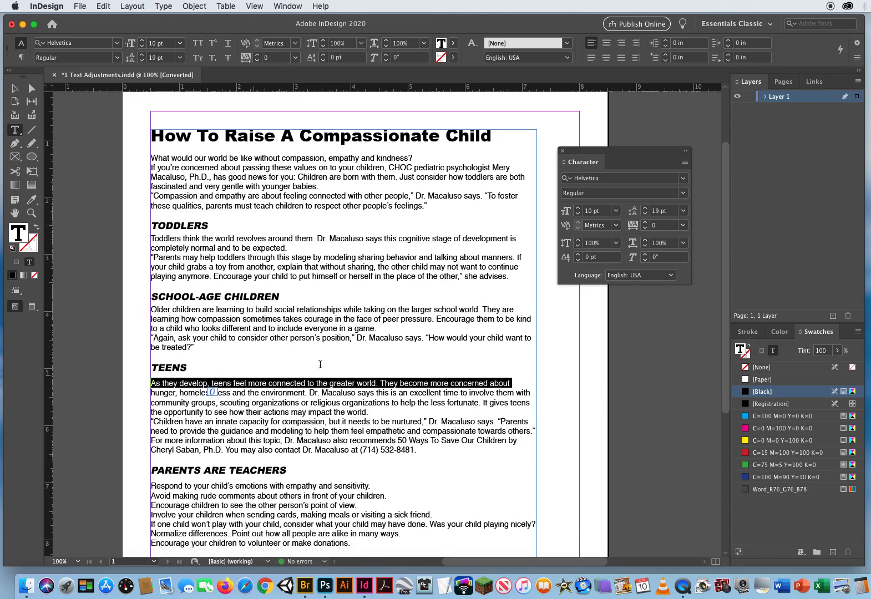
pyautogui.click(644, 212)
pyautogui.click(645, 215)
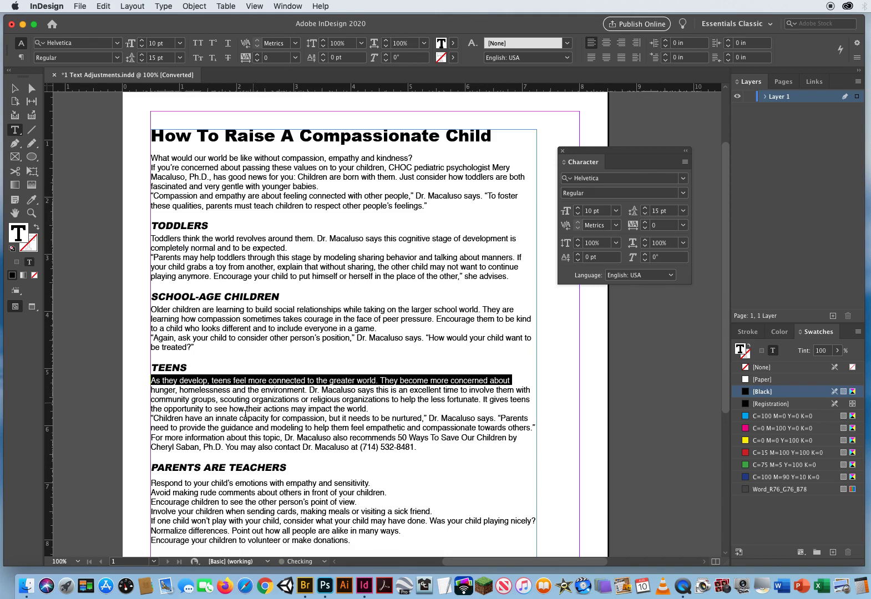
pyautogui.tripleClick(223, 482)
pyautogui.click(645, 212)
pyautogui.click(645, 215)
pyautogui.click(645, 215)
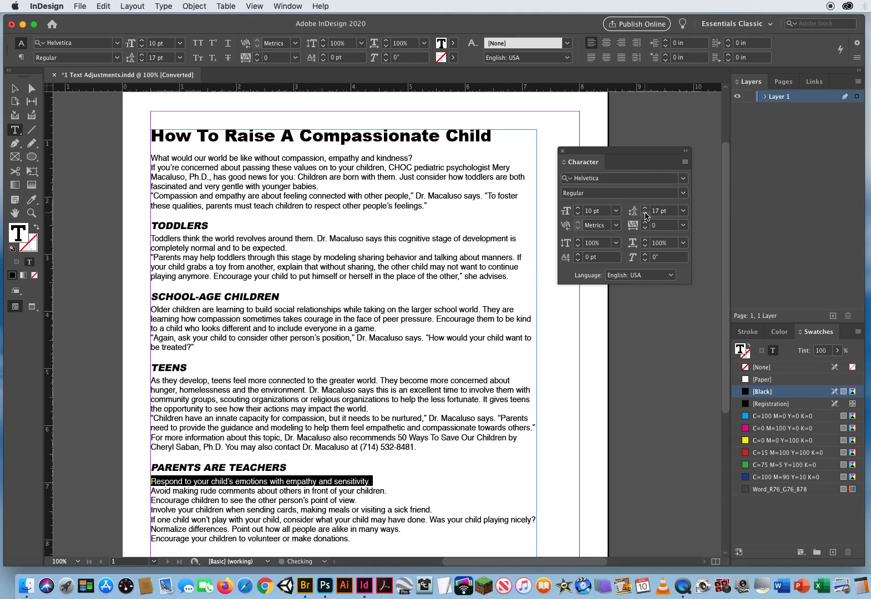
pyautogui.click(645, 215)
pyautogui.click(645, 215)
pyautogui.click(215, 227)
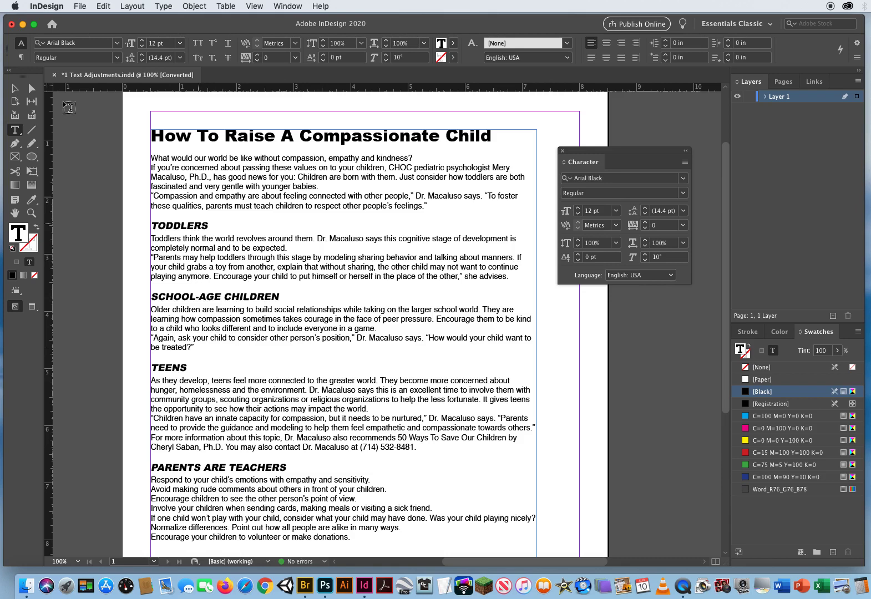
# Step: Drag the text frame's right edge to the right margin, making it 7.5 in wide
pyautogui.click(15, 89)
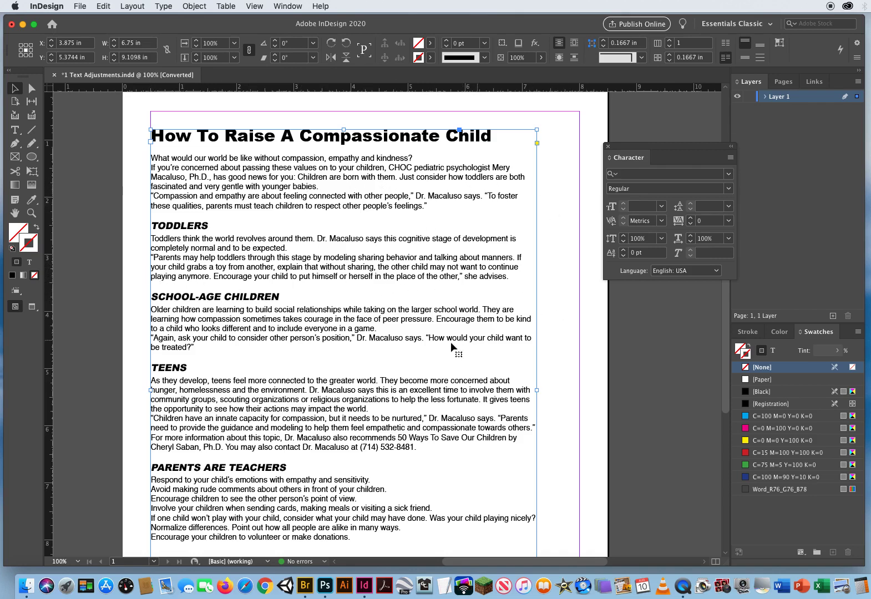
pyautogui.moveTo(537, 390); pyautogui.dragTo(579, 390)
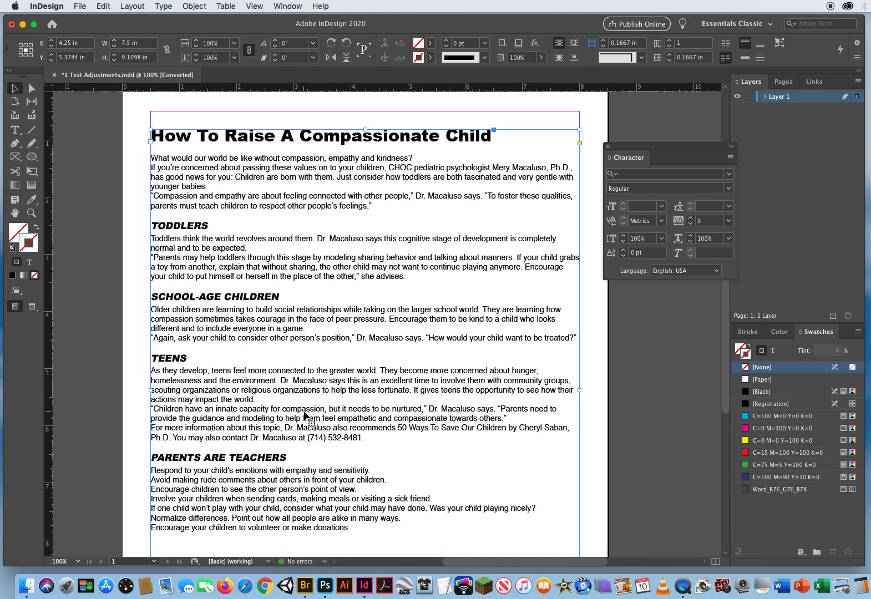
# Step: Set the article text frame to 2 columns with a 0.3125 in gutter
pyautogui.press('super+b')
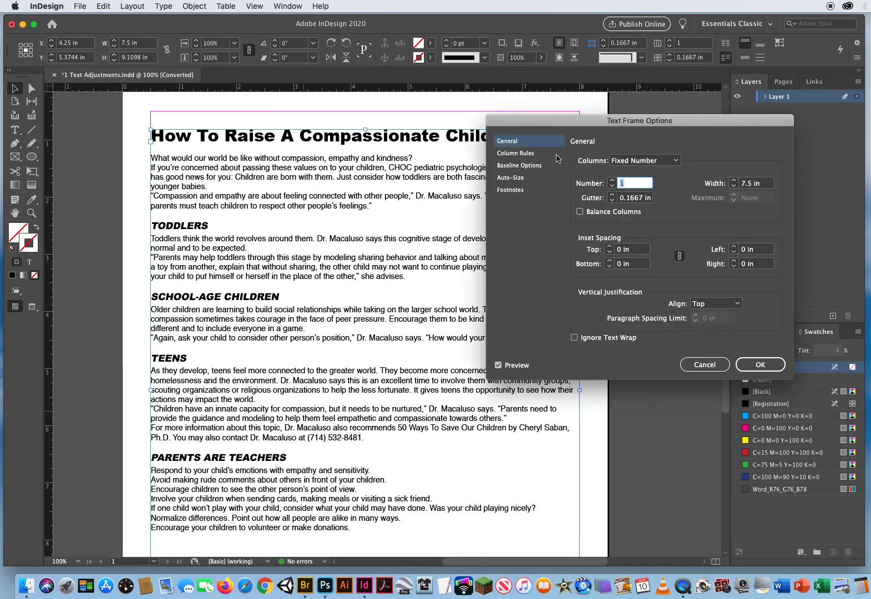
pyautogui.moveTo(566, 124); pyautogui.dragTo(520, 118)
pyautogui.click(487, 169)
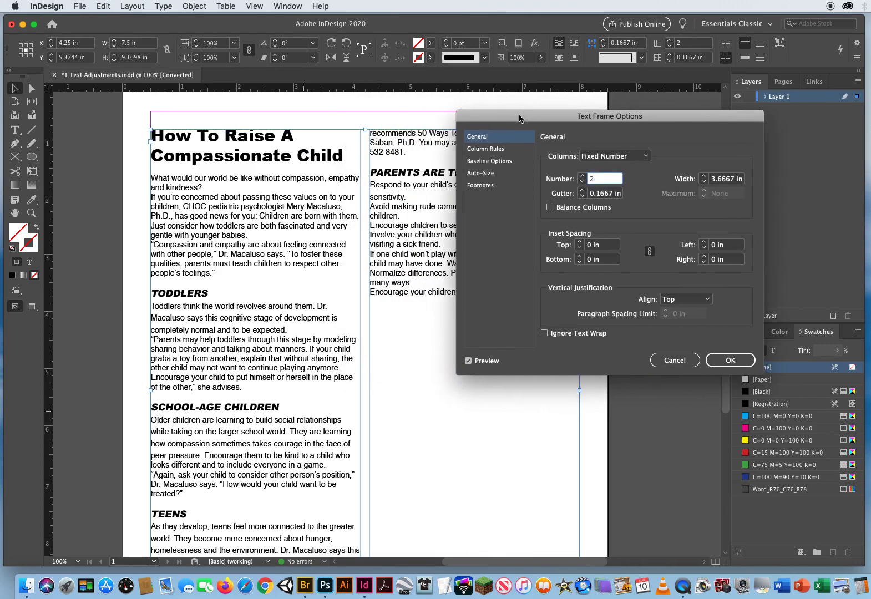
pyautogui.click(582, 191)
pyautogui.click(582, 190)
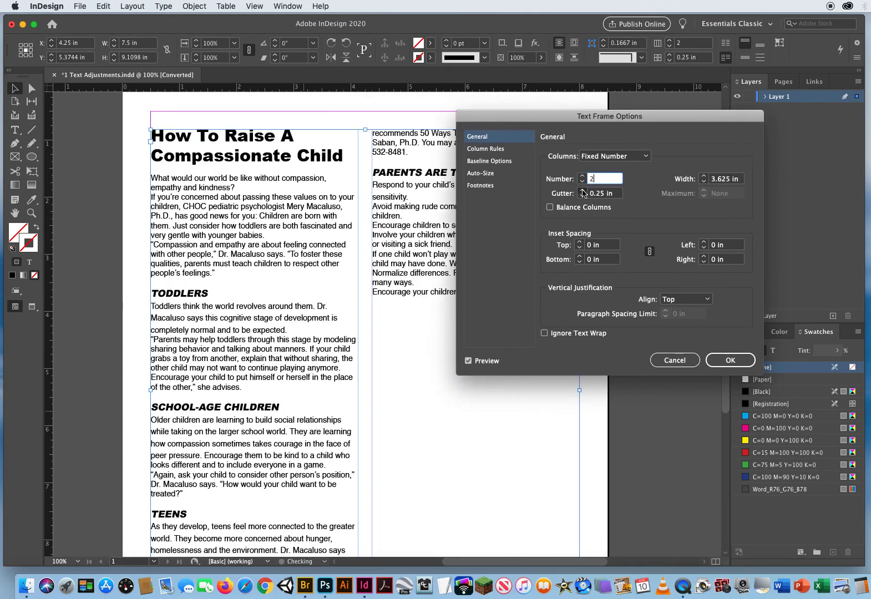
pyautogui.click(581, 191)
pyautogui.click(724, 359)
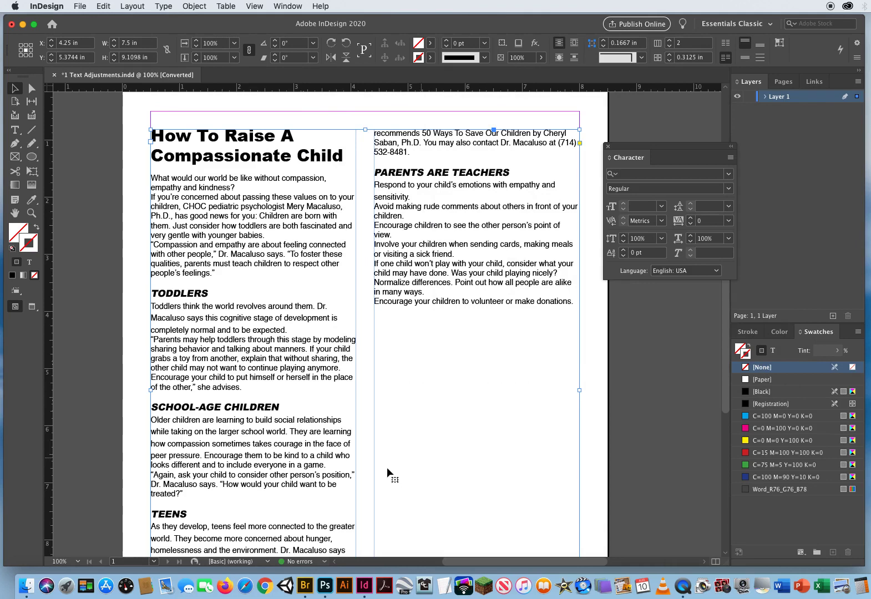
pyautogui.click(623, 391)
pyautogui.moveTo(466, 508); pyautogui.dragTo(475, 359)
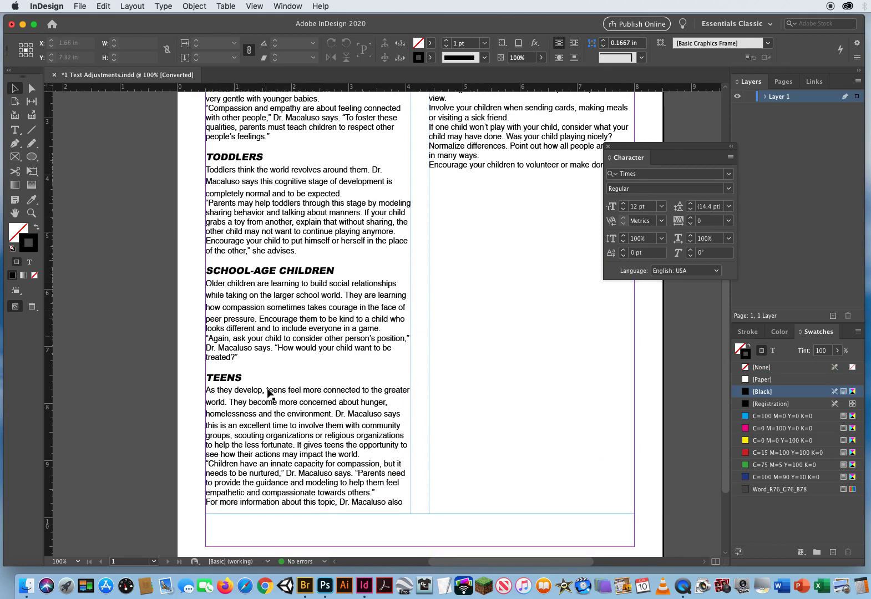
# Step: Select part of the quoted Toddlers paragraph with the Type tool and set its kerning to Metrics
pyautogui.scroll(5, 400, 315)
pyautogui.hscroll(2, 400, 314)
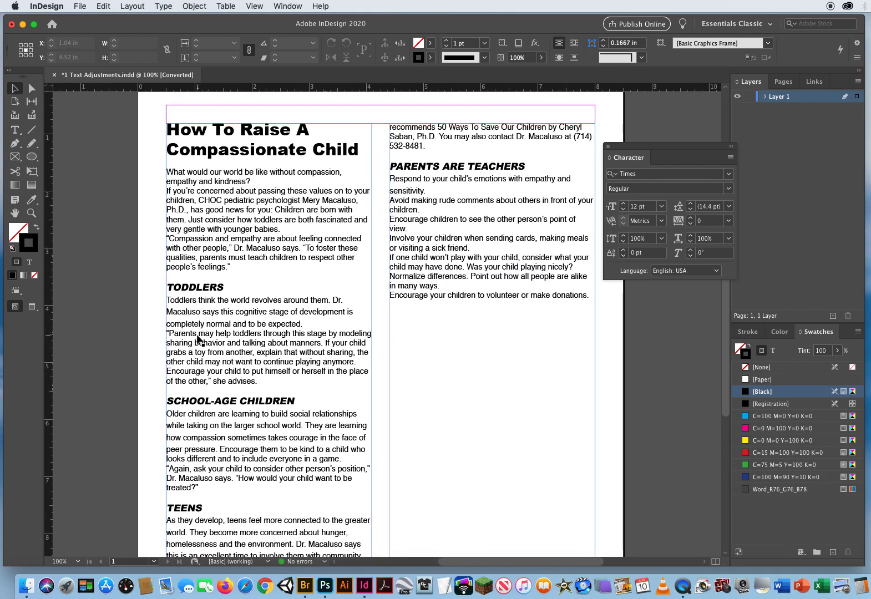
pyautogui.click(12, 132)
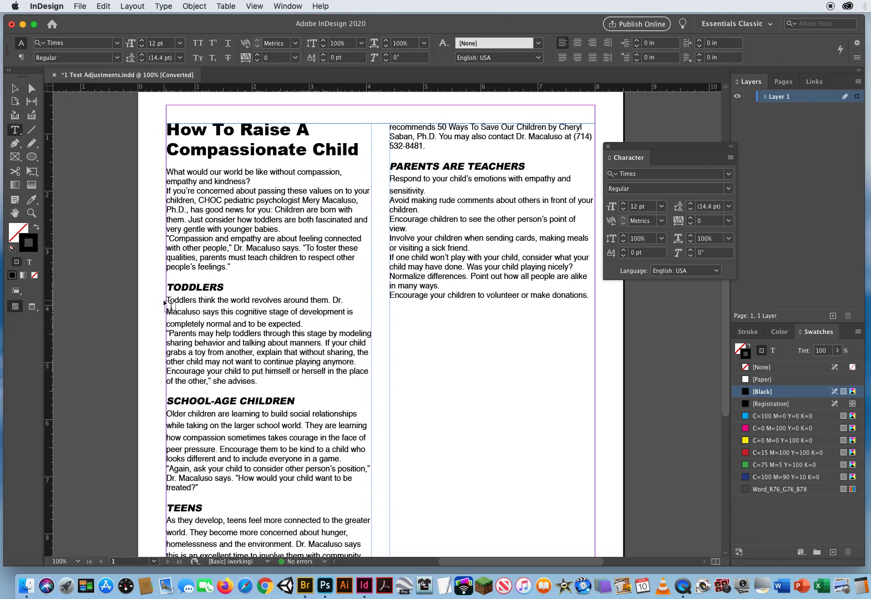
pyautogui.moveTo(167, 300); pyautogui.dragTo(347, 302)
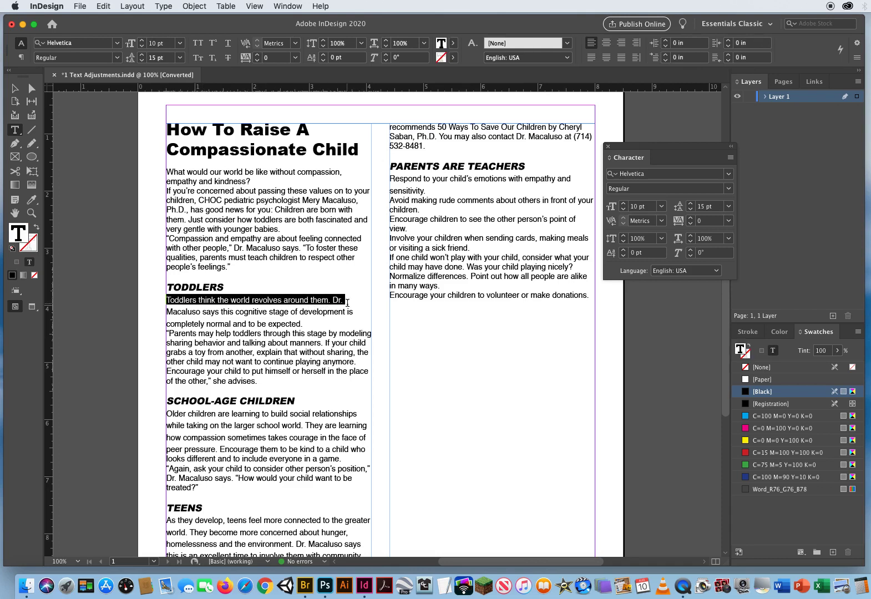
pyautogui.click(707, 206)
pyautogui.moveTo(172, 352); pyautogui.dragTo(234, 369)
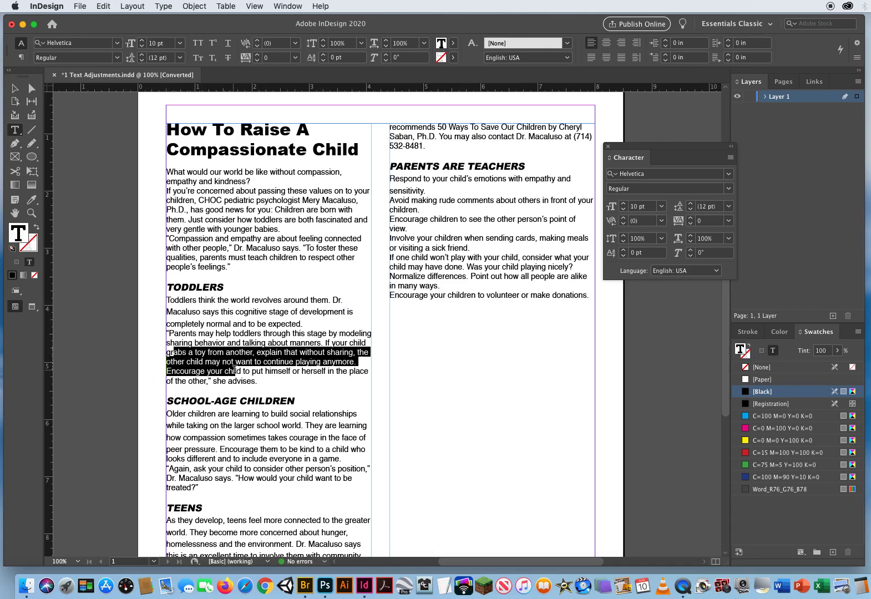
pyautogui.click(661, 221)
pyautogui.click(638, 232)
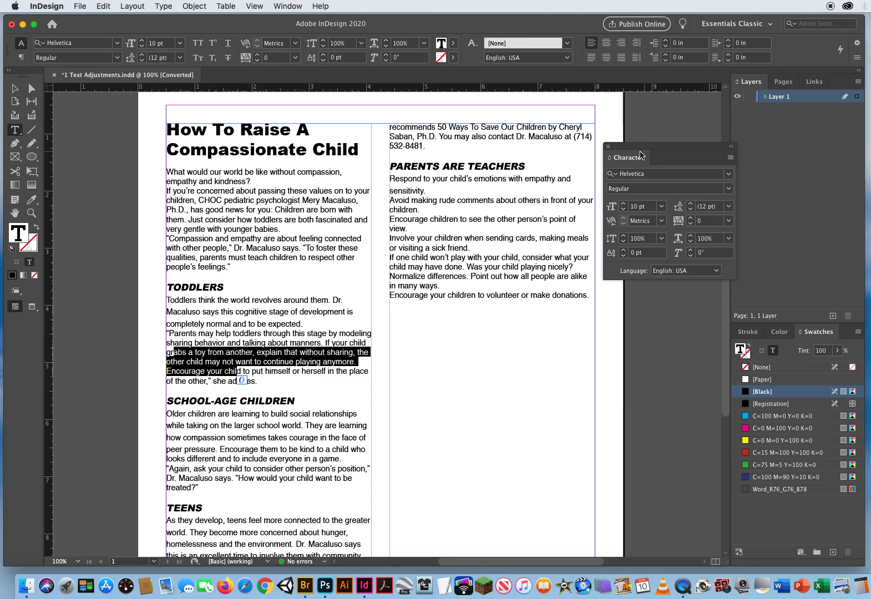
pyautogui.moveTo(623, 150); pyautogui.dragTo(658, 142)
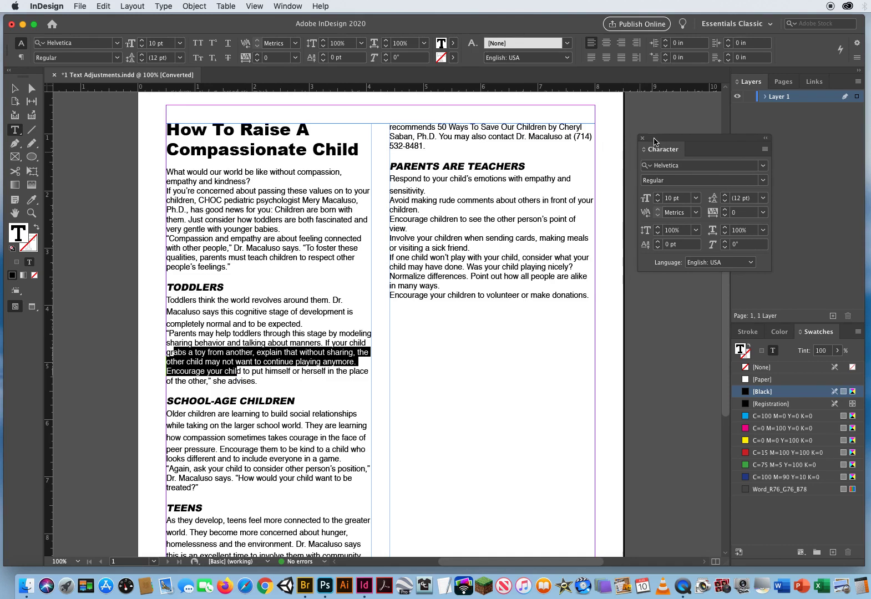
# Step: Compare spacing and leading on other lines of the Toddlers paragraph and the paragraph below
pyautogui.click(191, 321)
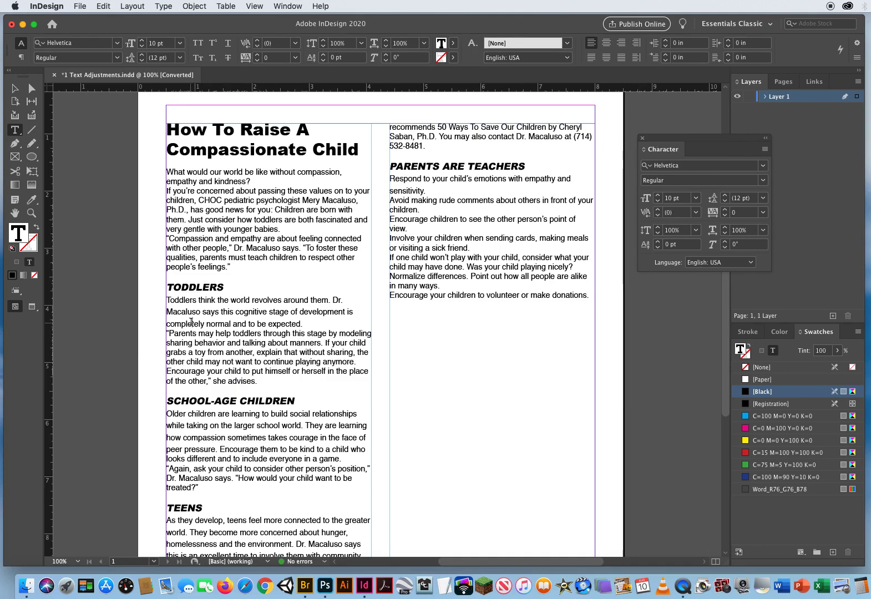
pyautogui.click(166, 300)
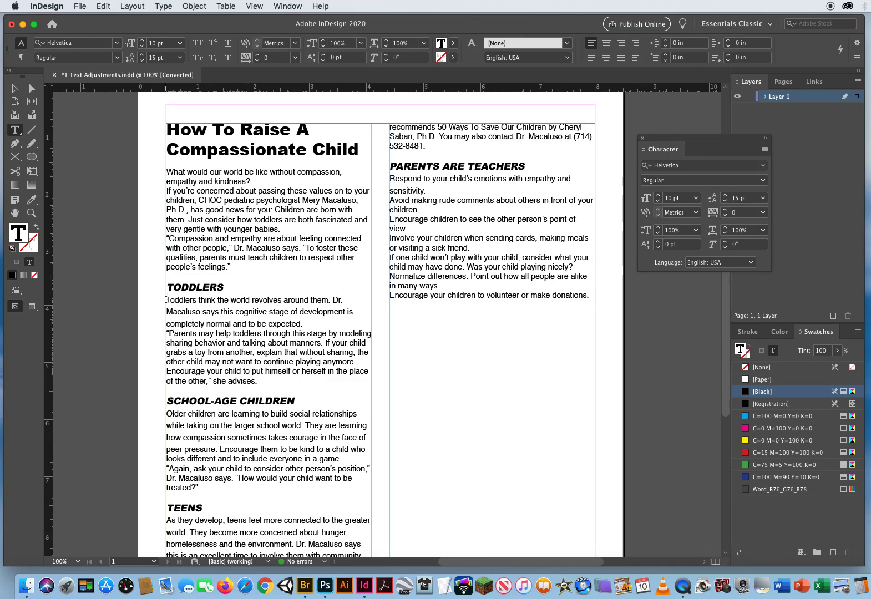
pyautogui.scroll(2, 166, 300)
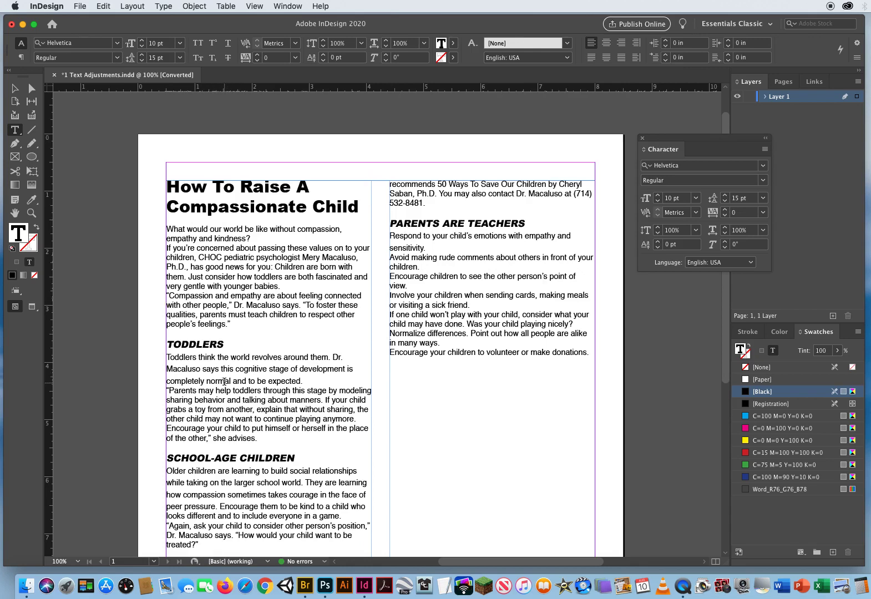
pyautogui.moveTo(166, 355); pyautogui.dragTo(321, 379)
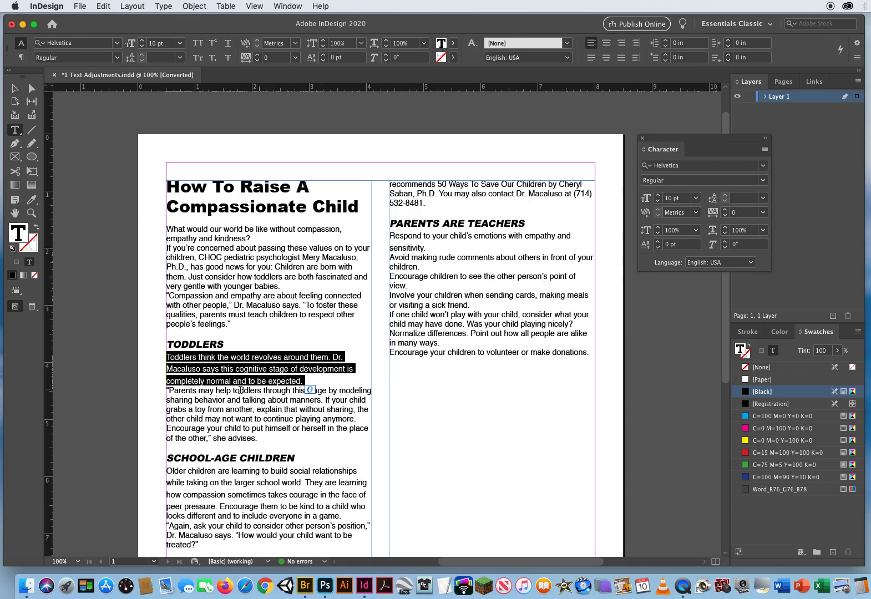
pyautogui.moveTo(167, 389); pyautogui.dragTo(285, 408)
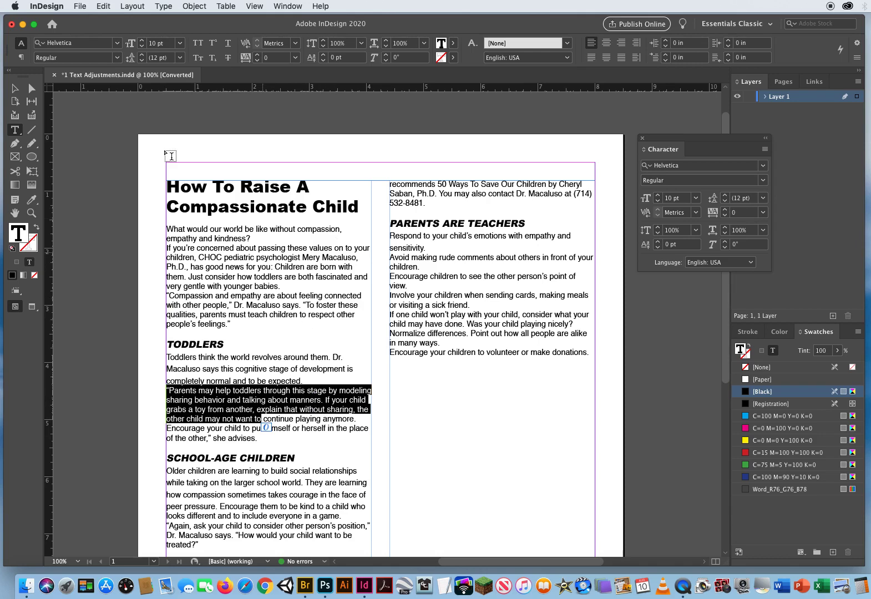
pyautogui.click(14, 87)
pyautogui.click(156, 322)
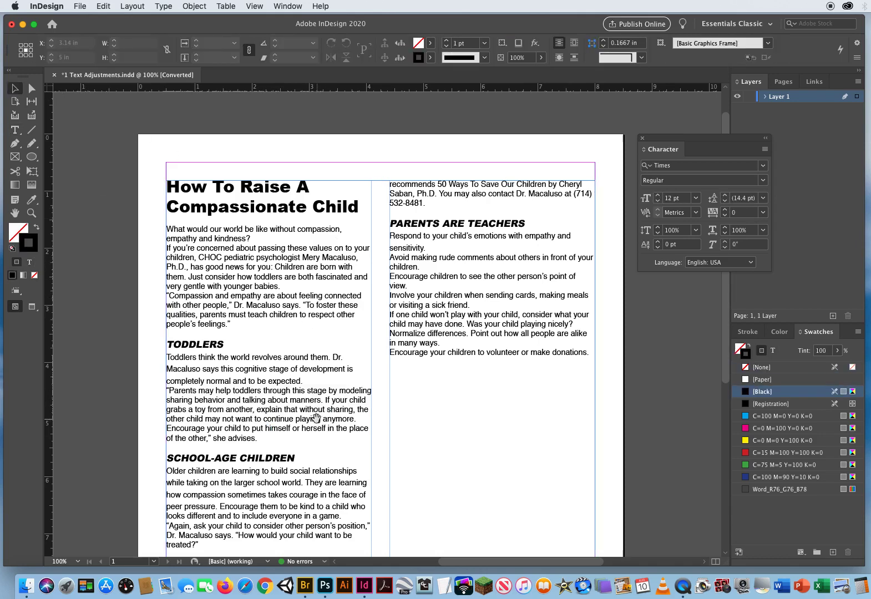
pyautogui.moveTo(316, 417); pyautogui.dragTo(303, 345)
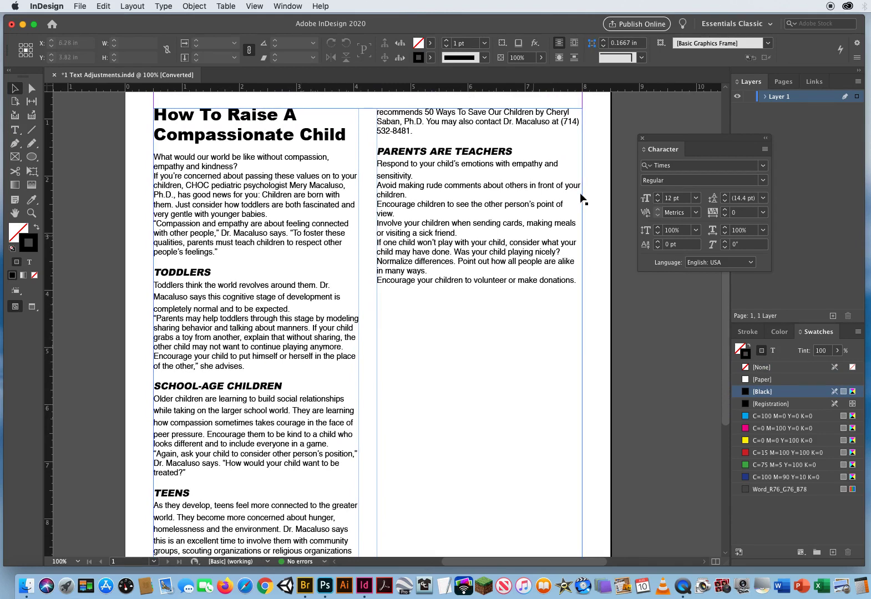
# Step: Open the Paragraph panel with Cmd+Option+T and dock it with the Character panel
pyautogui.moveTo(674, 149); pyautogui.dragTo(582, 190)
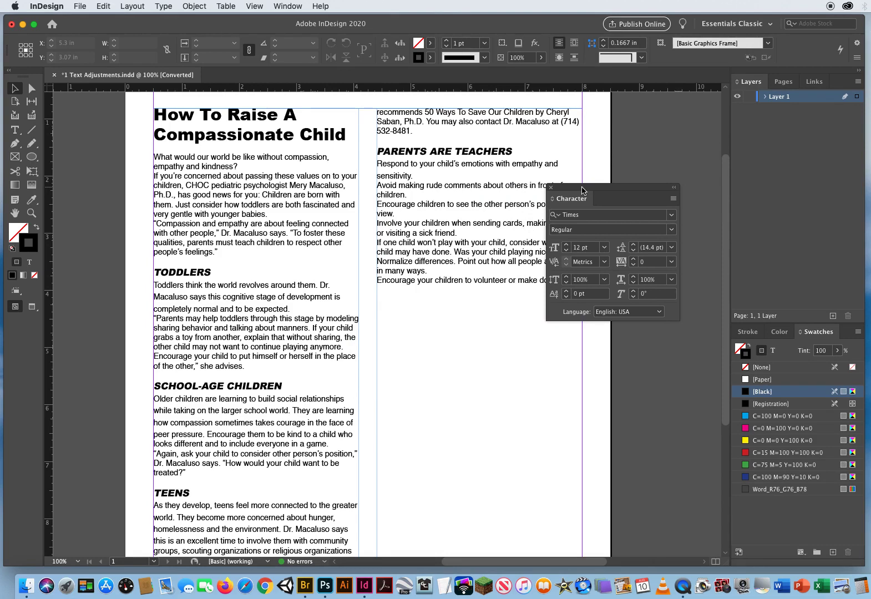
pyautogui.press('super+alt+t')
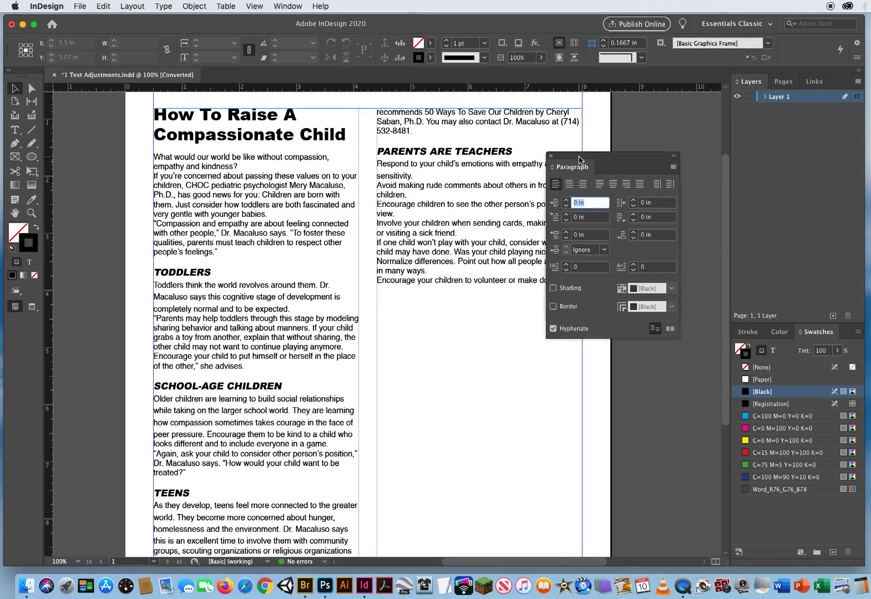
pyautogui.moveTo(582, 163); pyautogui.dragTo(646, 152)
pyautogui.click(627, 164)
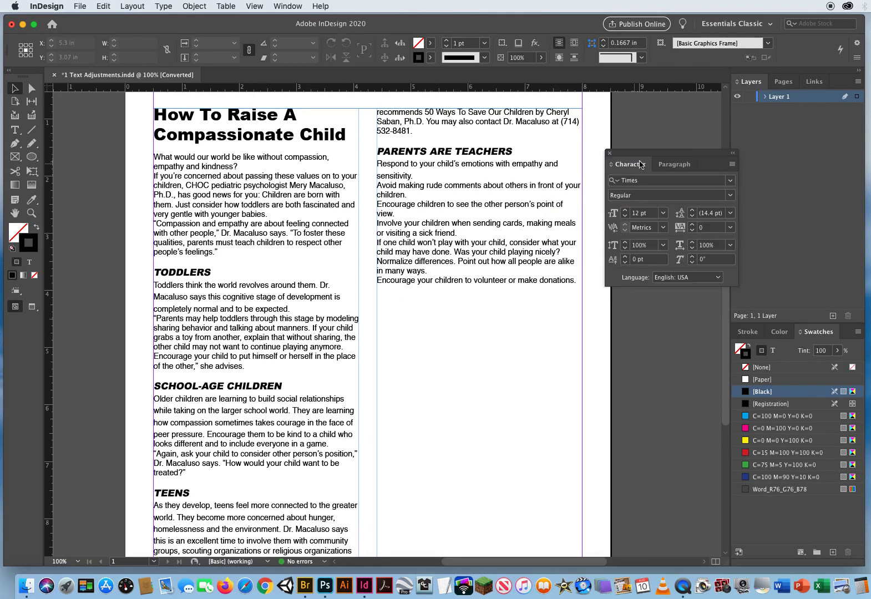
pyautogui.click(674, 164)
pyautogui.click(635, 164)
pyautogui.moveTo(621, 157); pyautogui.dragTo(574, 178)
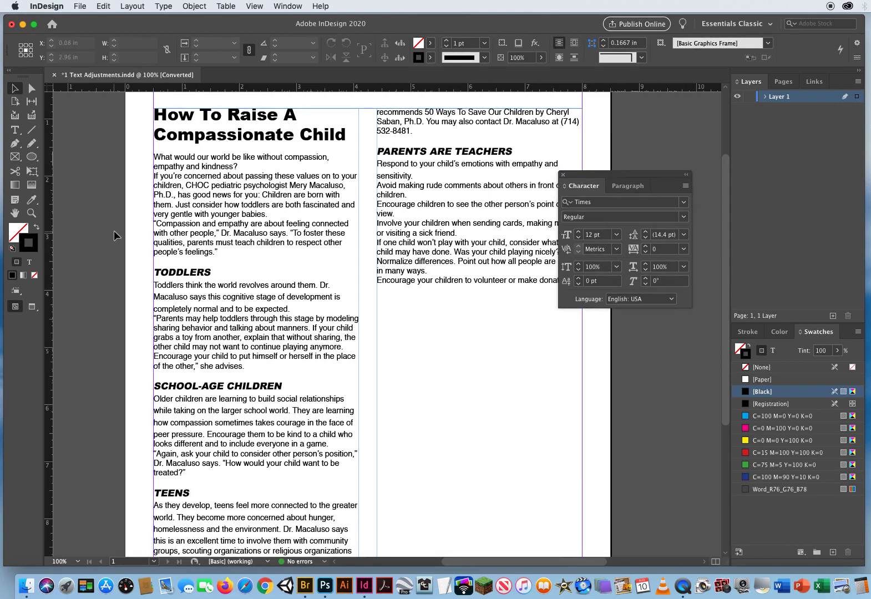
pyautogui.click(54, 75)
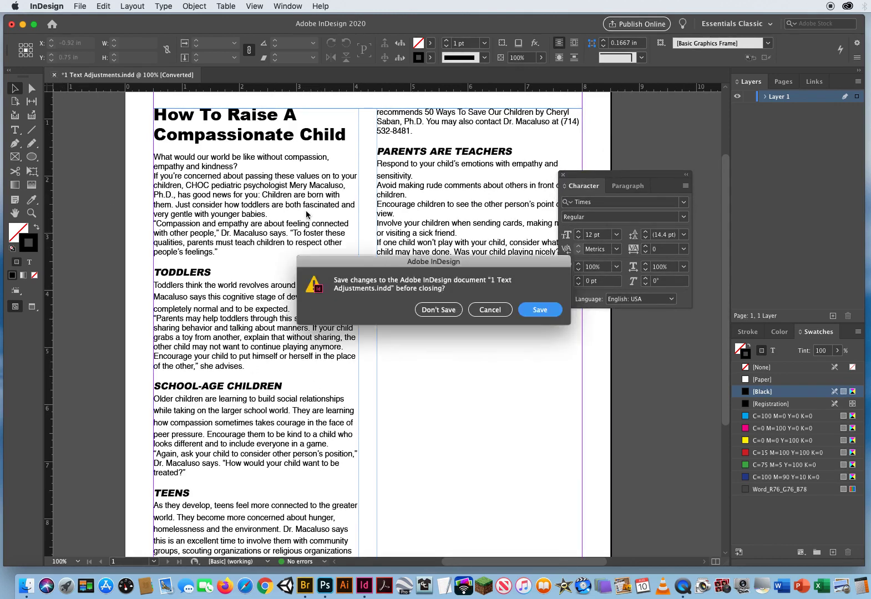
pyautogui.click(437, 310)
pyautogui.click(81, 6)
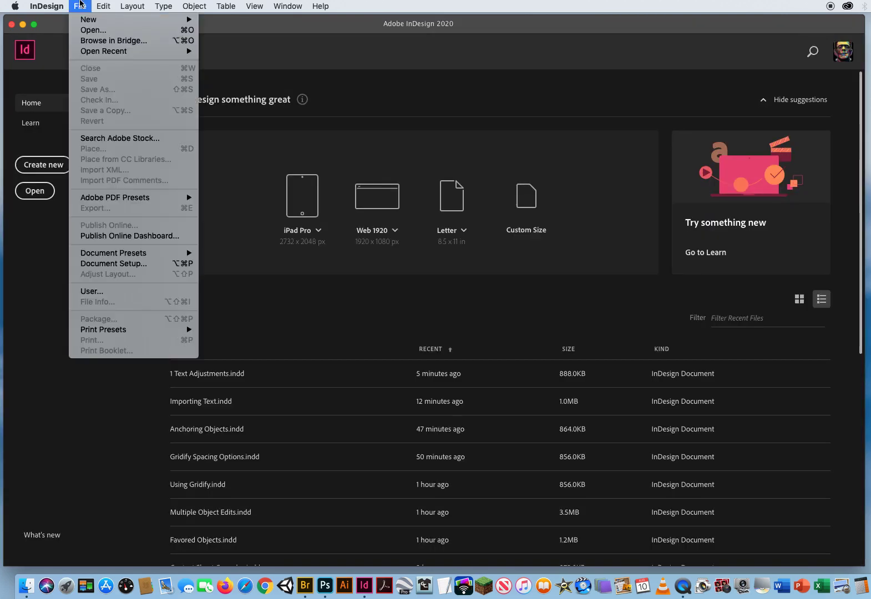
pyautogui.click(89, 30)
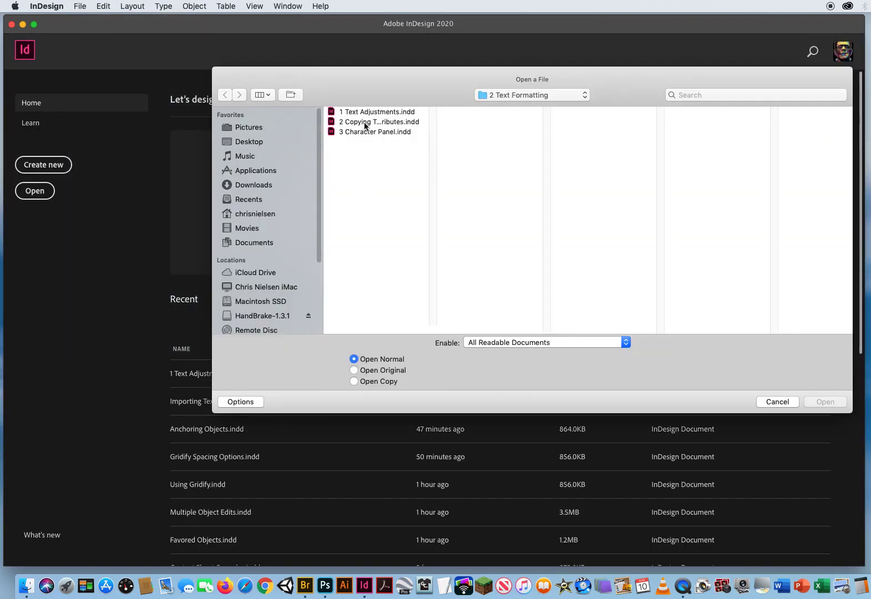
pyautogui.click(364, 123)
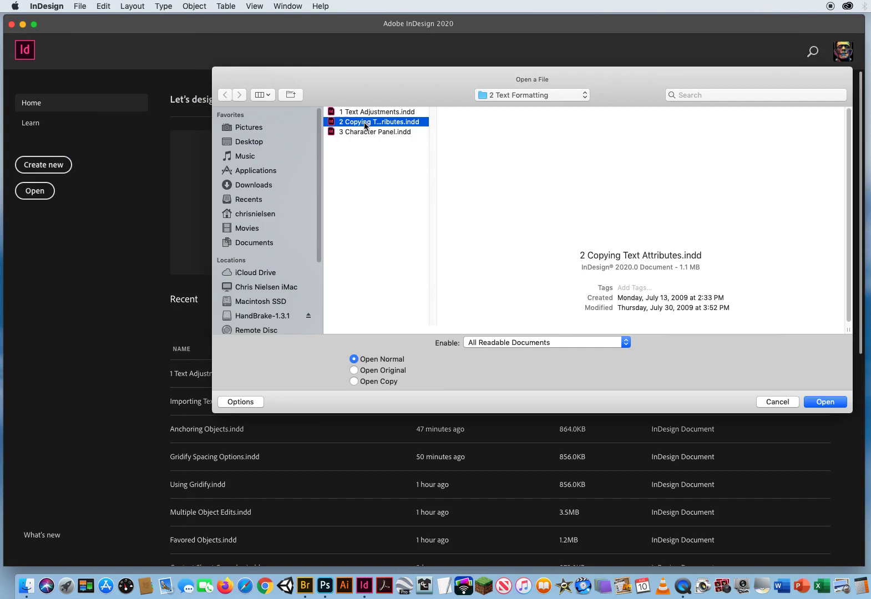
pyautogui.click(814, 405)
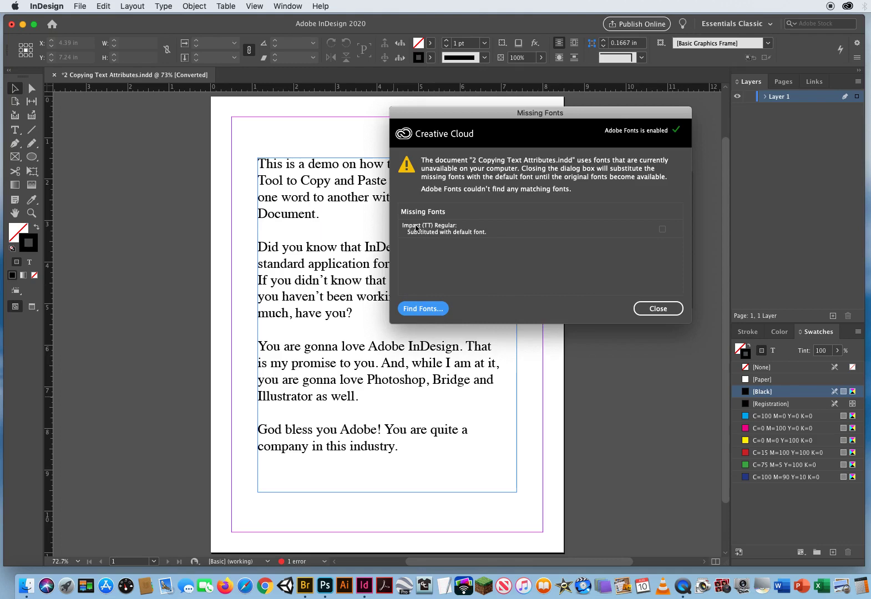
pyautogui.moveTo(449, 114); pyautogui.dragTo(198, 335)
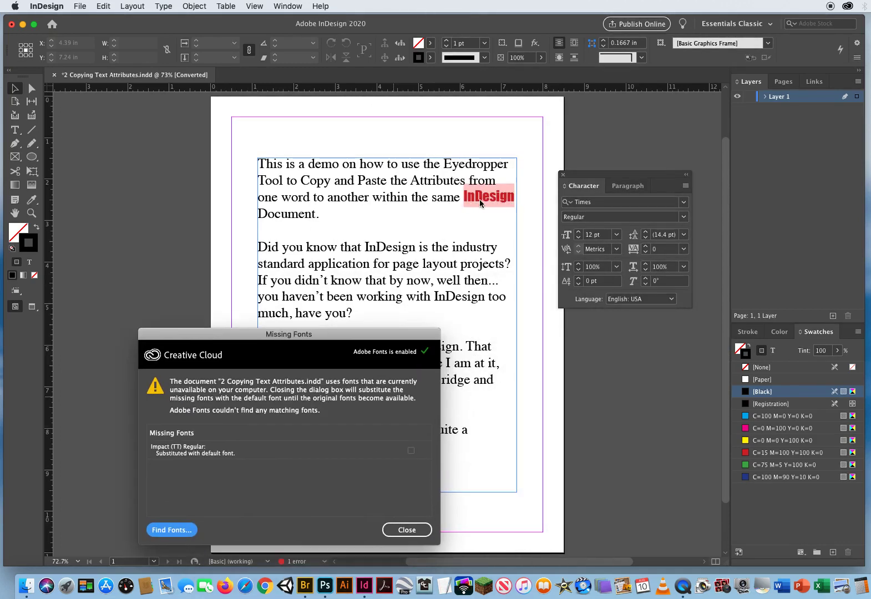
pyautogui.moveTo(349, 335); pyautogui.dragTo(321, 203)
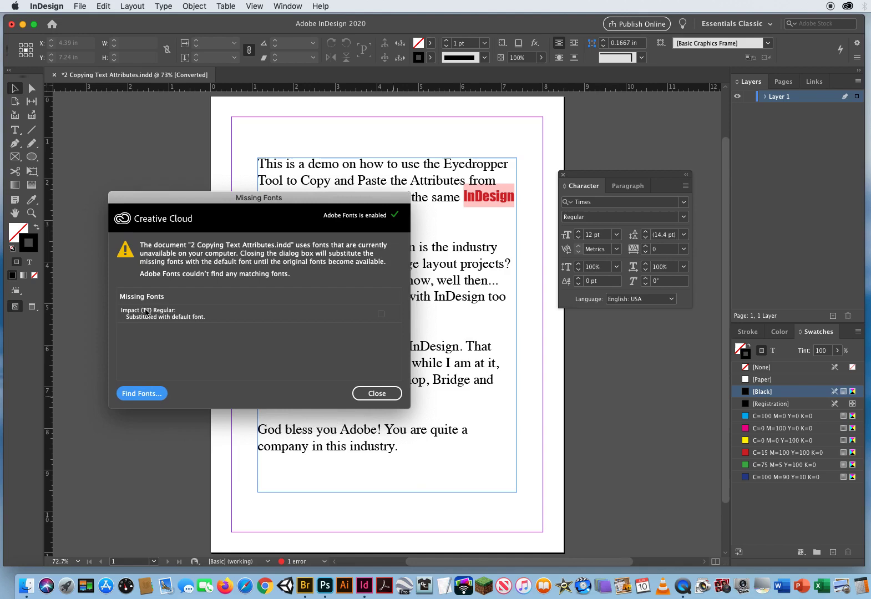
# Step: In Find Font, replace all uses of the missing Impact (TT) with Impact Regular
pyautogui.click(142, 393)
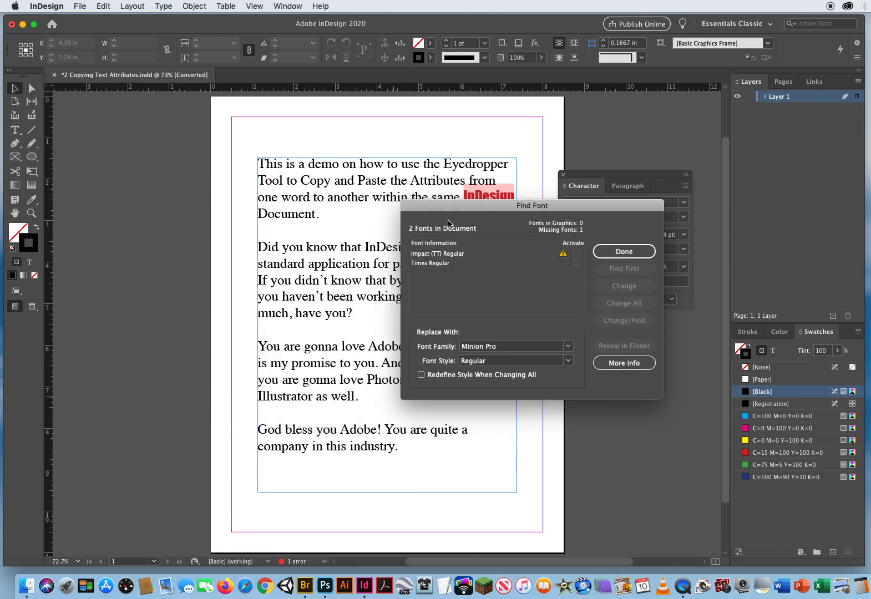
pyautogui.moveTo(437, 209); pyautogui.dragTo(311, 234)
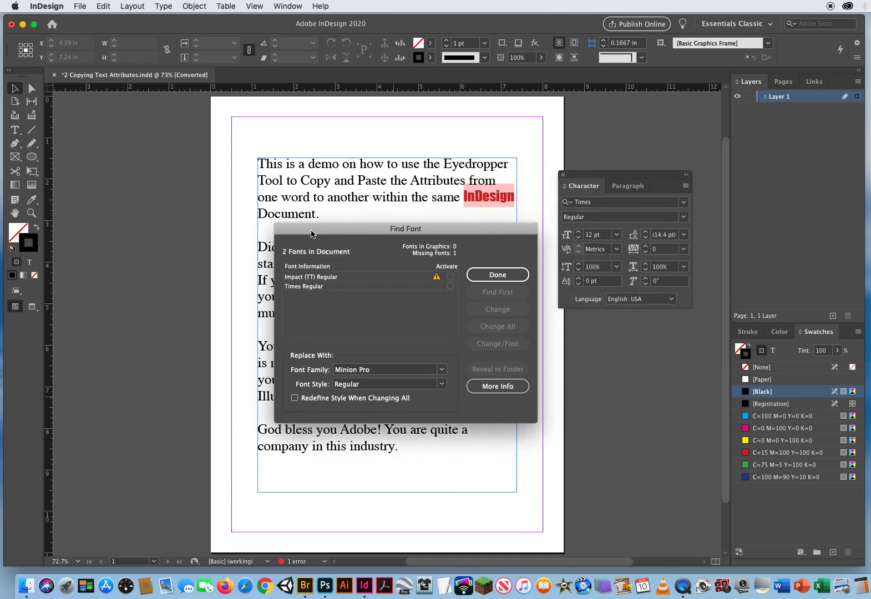
pyautogui.click(344, 278)
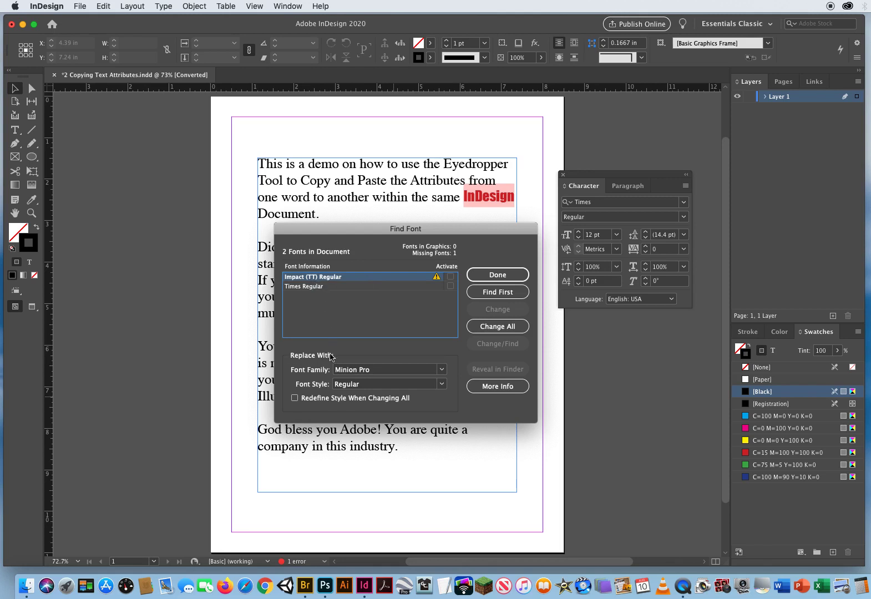
pyautogui.click(441, 369)
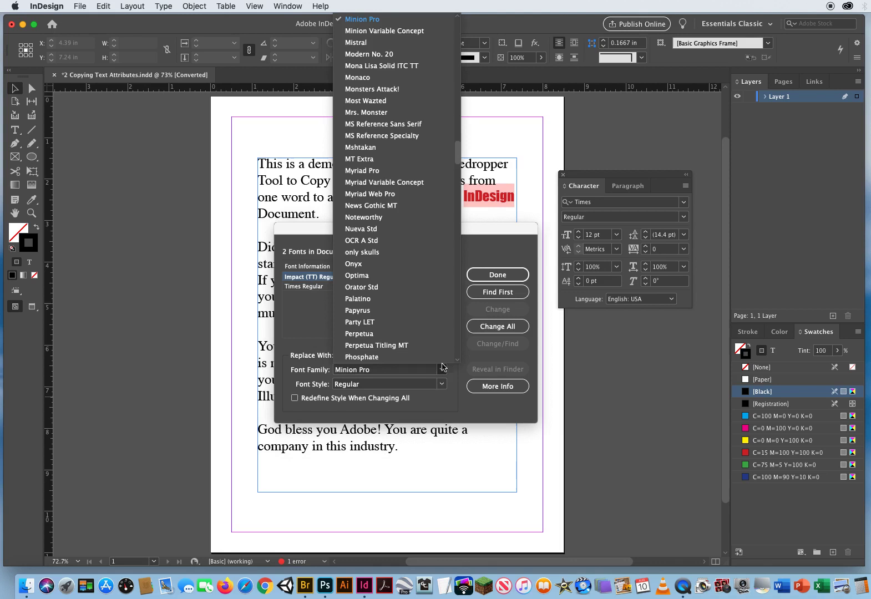
pyautogui.moveTo(458, 154); pyautogui.dragTo(458, 113)
pyautogui.click(379, 128)
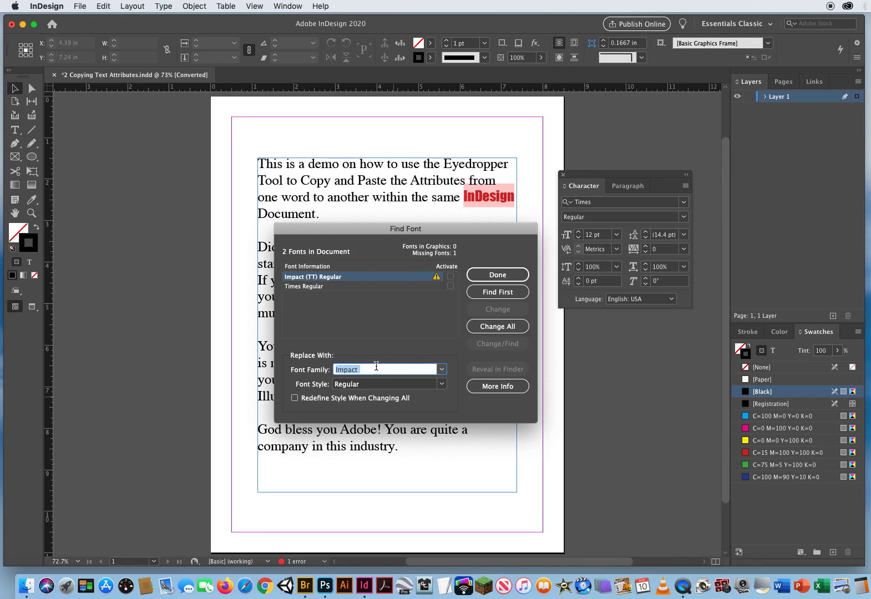
pyautogui.click(497, 328)
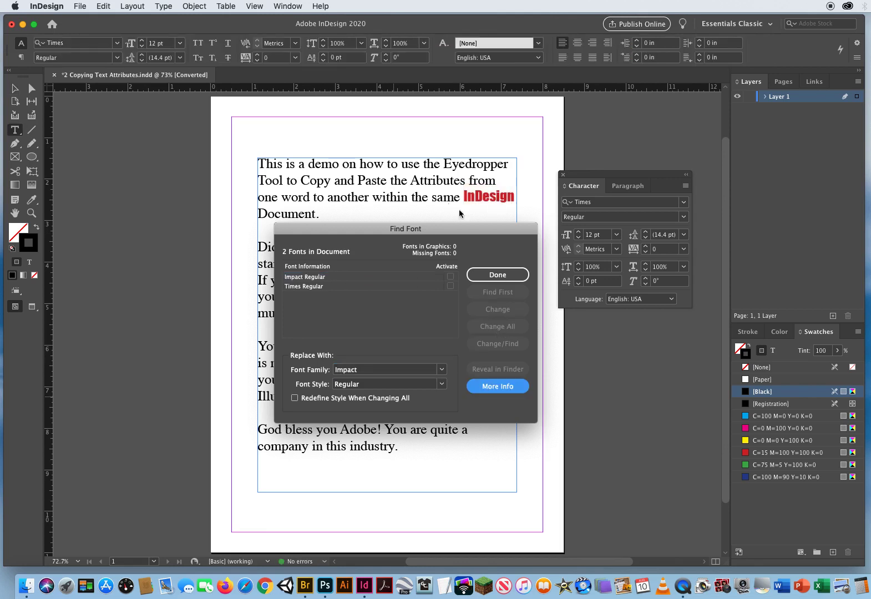
pyautogui.moveTo(473, 226); pyautogui.dragTo(320, 232)
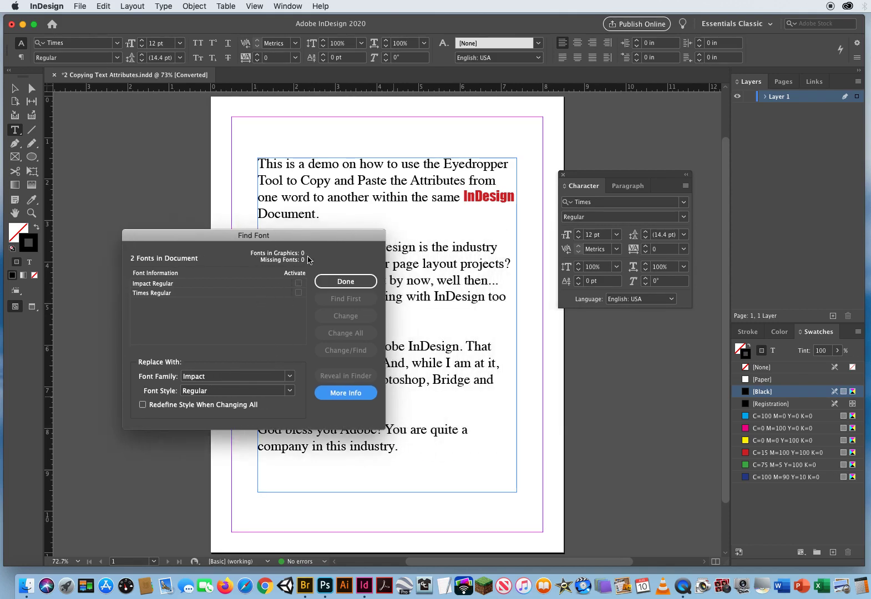
pyautogui.click(347, 281)
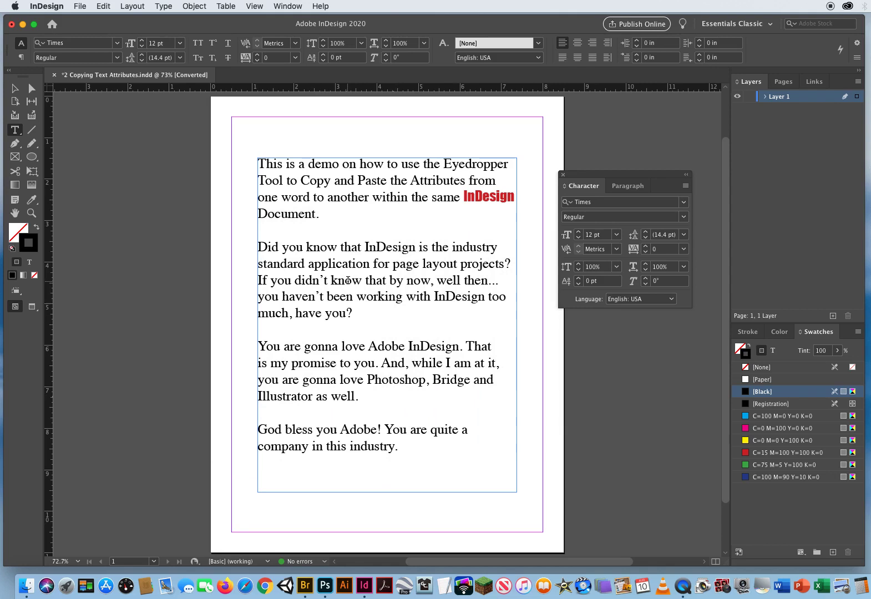
pyautogui.moveTo(597, 177); pyautogui.dragTo(630, 162)
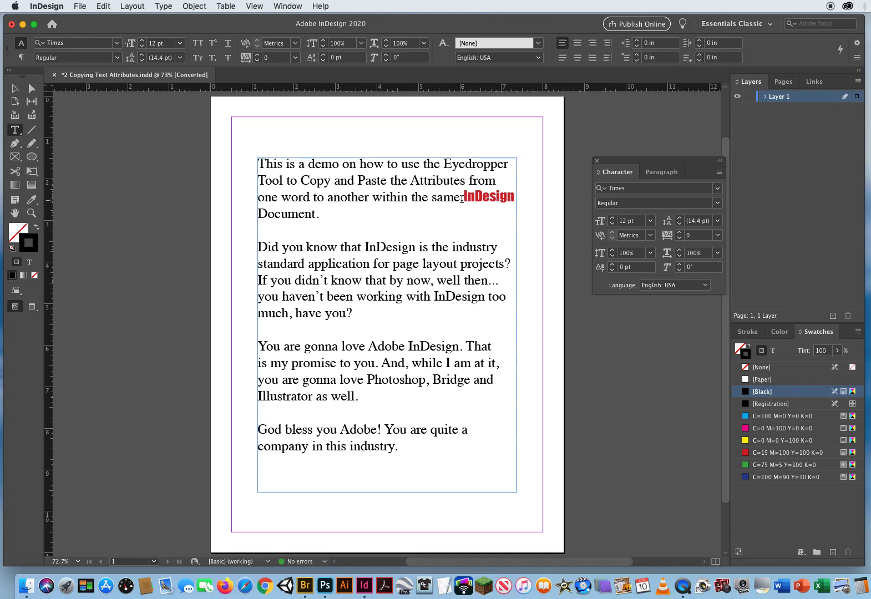
pyautogui.moveTo(463, 197); pyautogui.dragTo(518, 196)
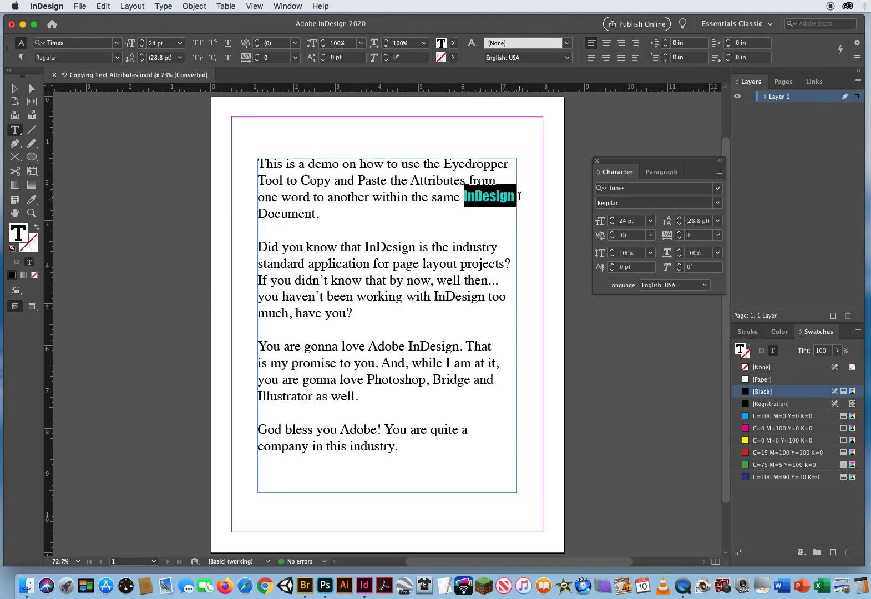
pyautogui.moveTo(365, 247); pyautogui.dragTo(394, 248)
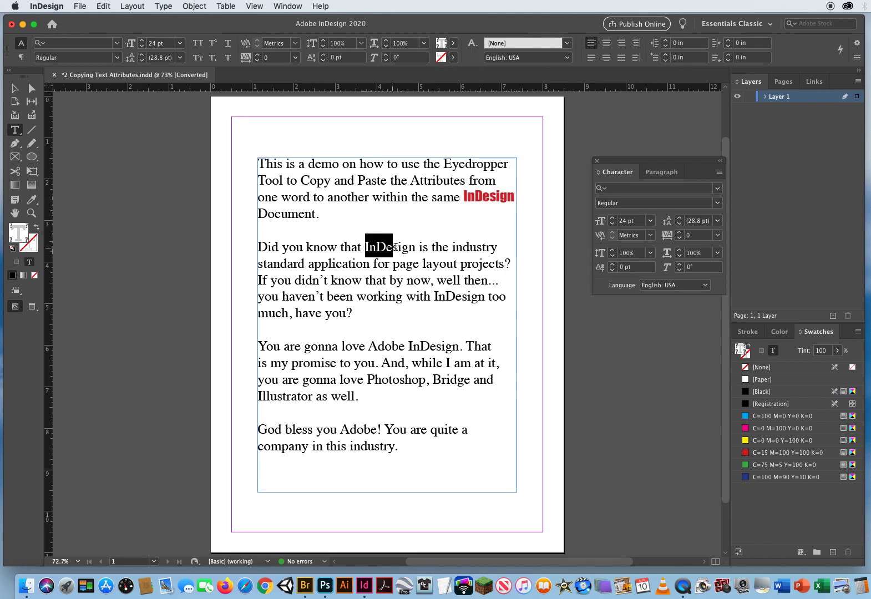
pyautogui.moveTo(434, 296); pyautogui.dragTo(478, 297)
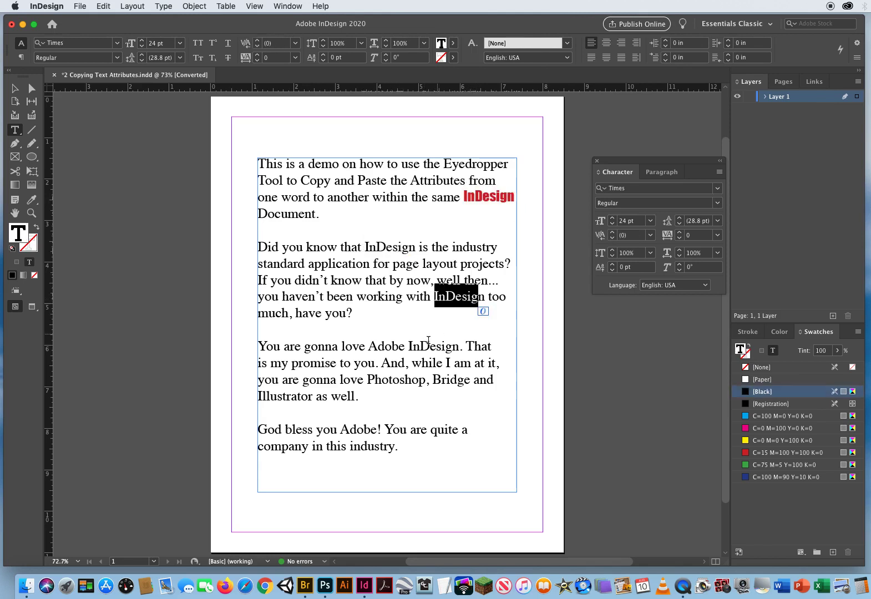
pyautogui.moveTo(408, 346); pyautogui.dragTo(452, 347)
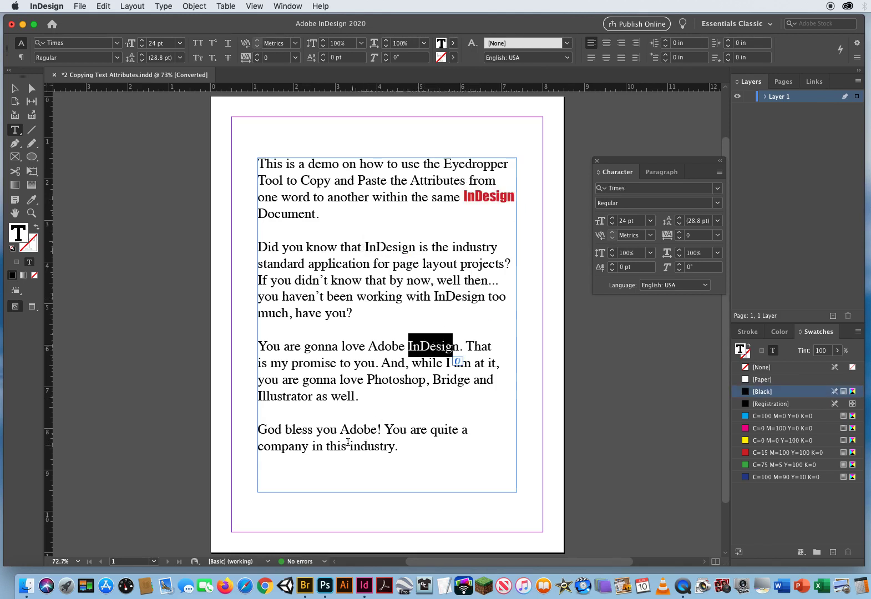
pyautogui.click(375, 251)
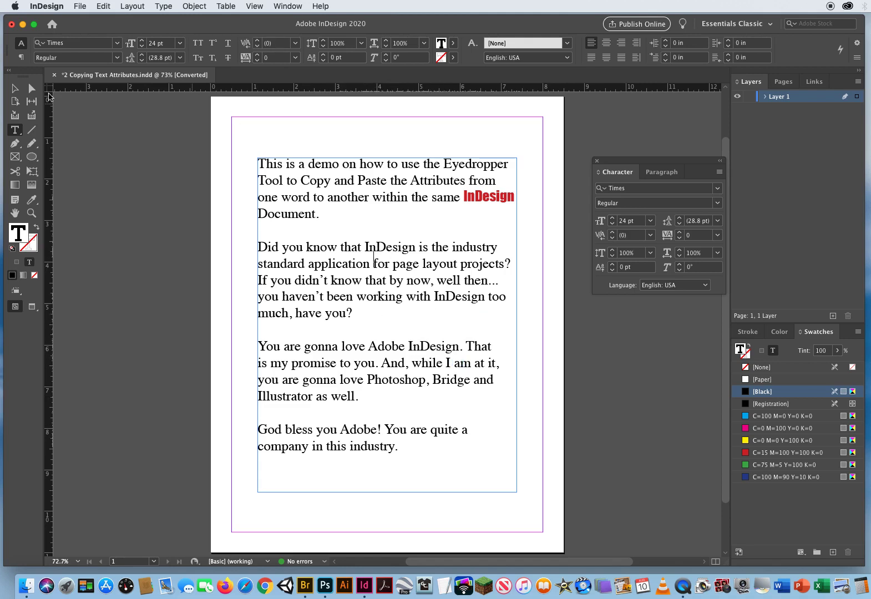
pyautogui.click(15, 87)
pyautogui.click(221, 160)
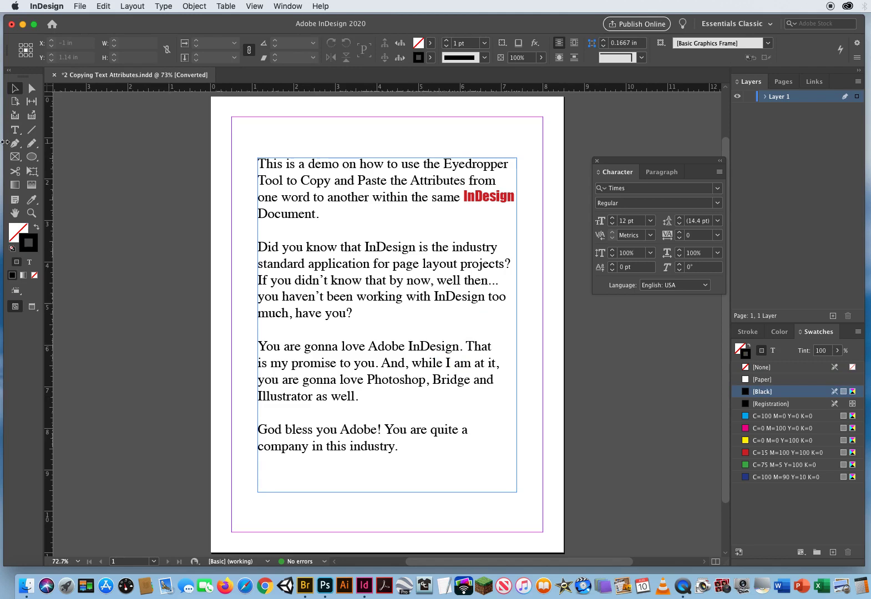
pyautogui.click(315, 191)
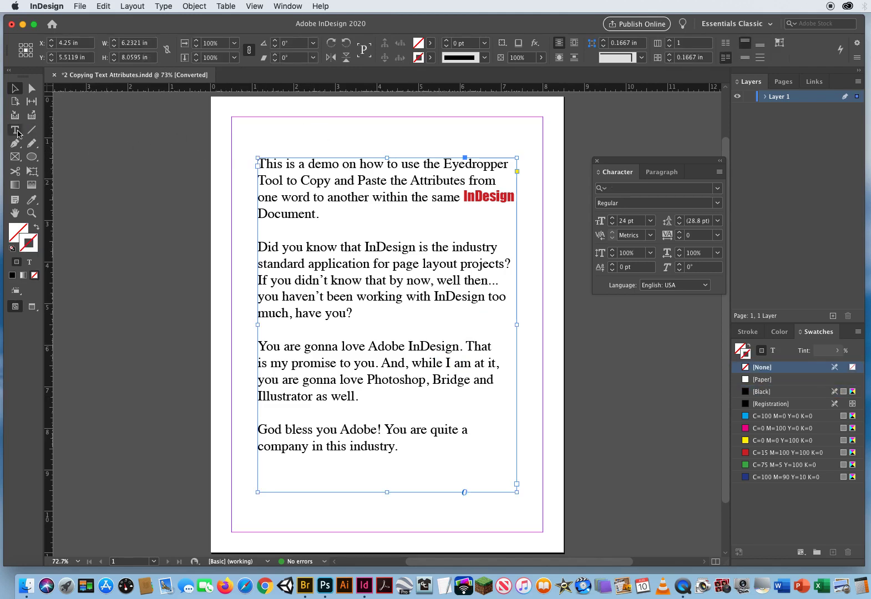
pyautogui.click(31, 202)
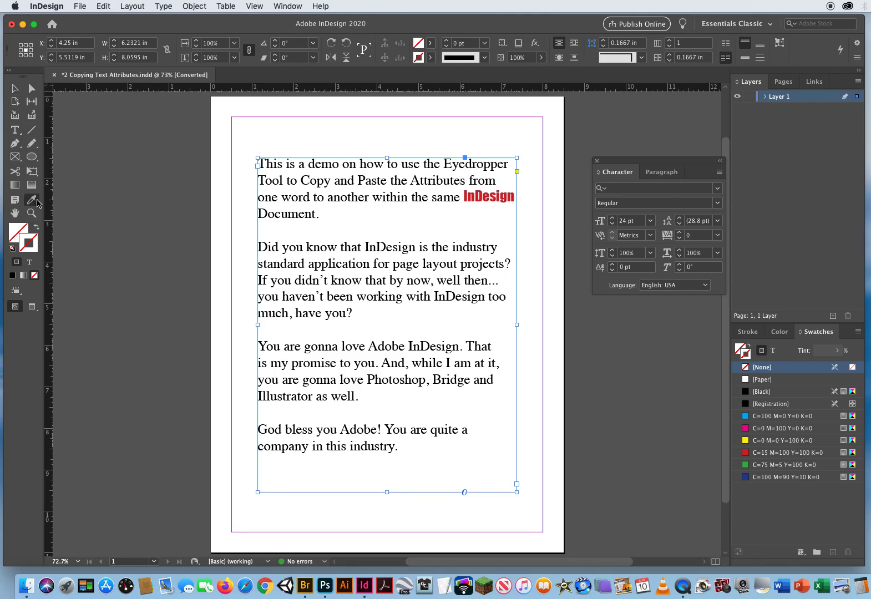
pyautogui.click(479, 198)
pyautogui.click(478, 197)
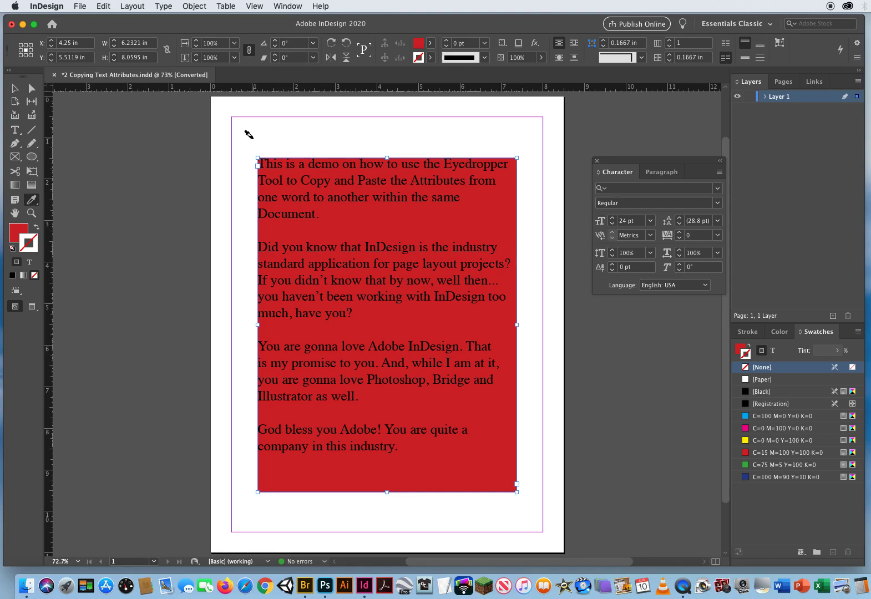
pyautogui.click(15, 88)
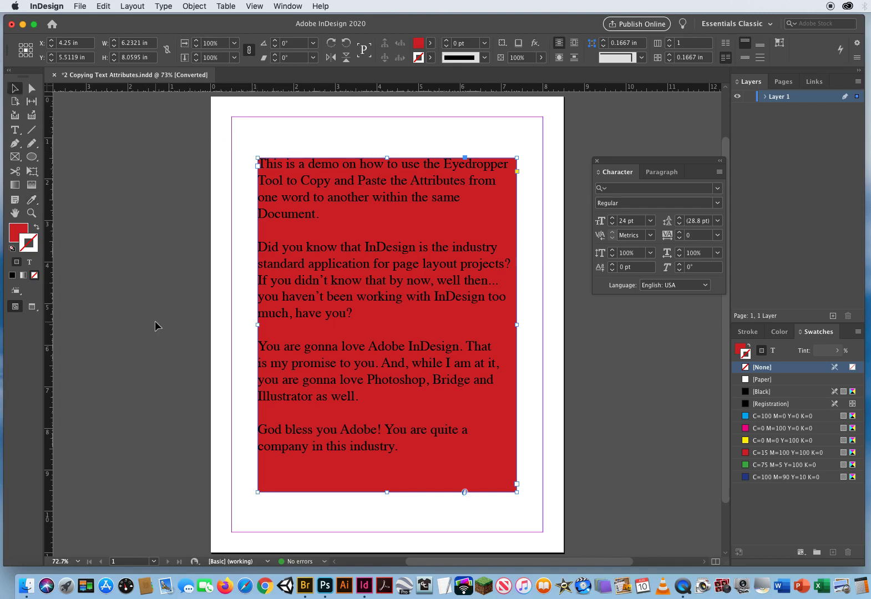
pyautogui.click(100, 5)
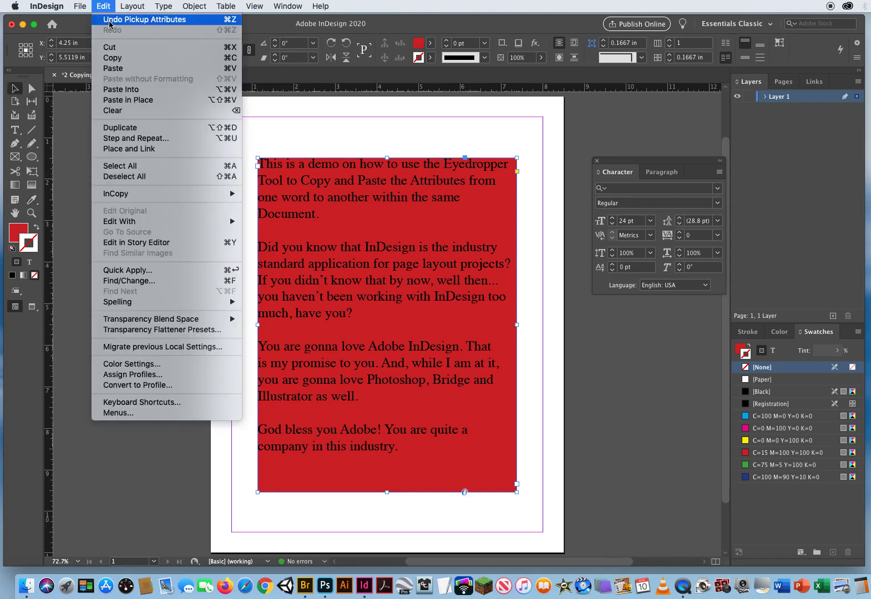
pyautogui.click(111, 20)
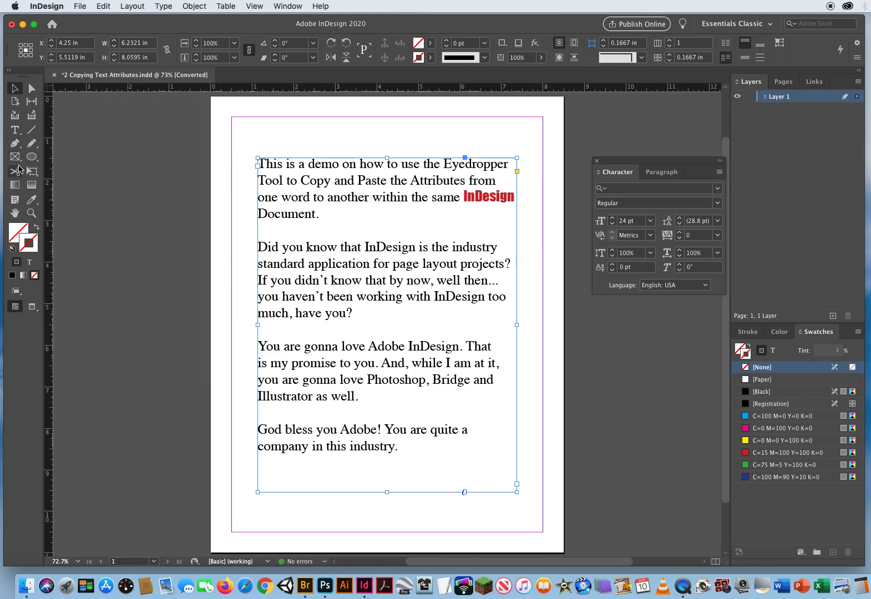
pyautogui.click(31, 199)
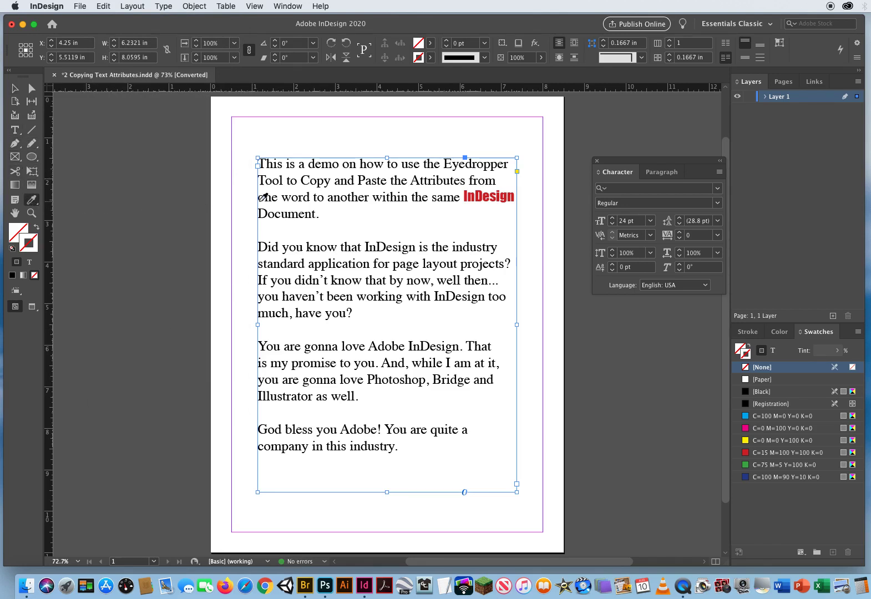
pyautogui.click(466, 196)
pyautogui.click(467, 395)
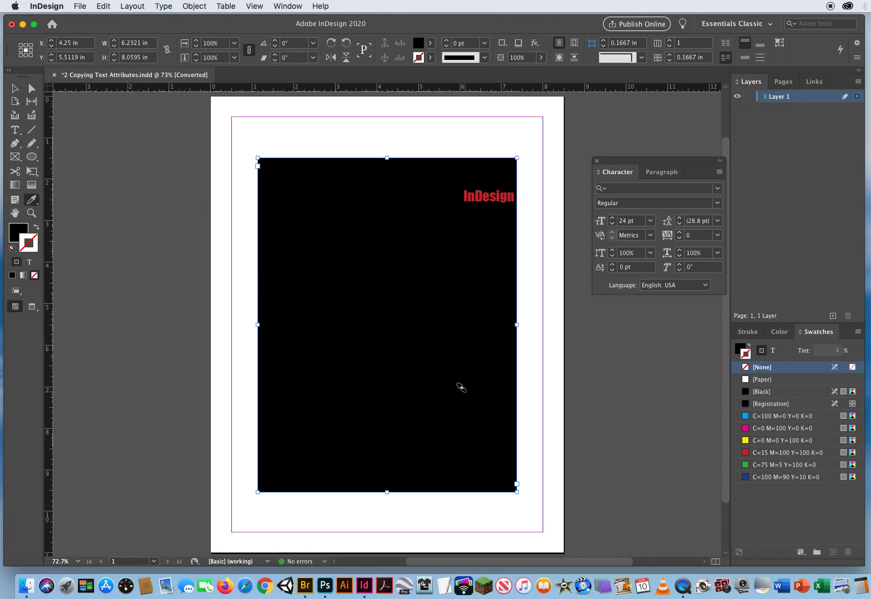
pyautogui.click(103, 6)
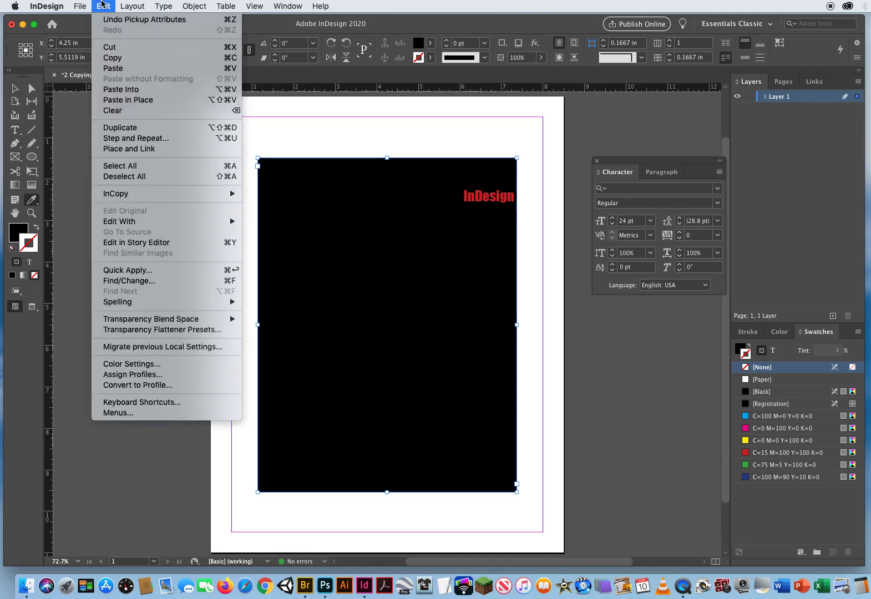
pyautogui.click(109, 20)
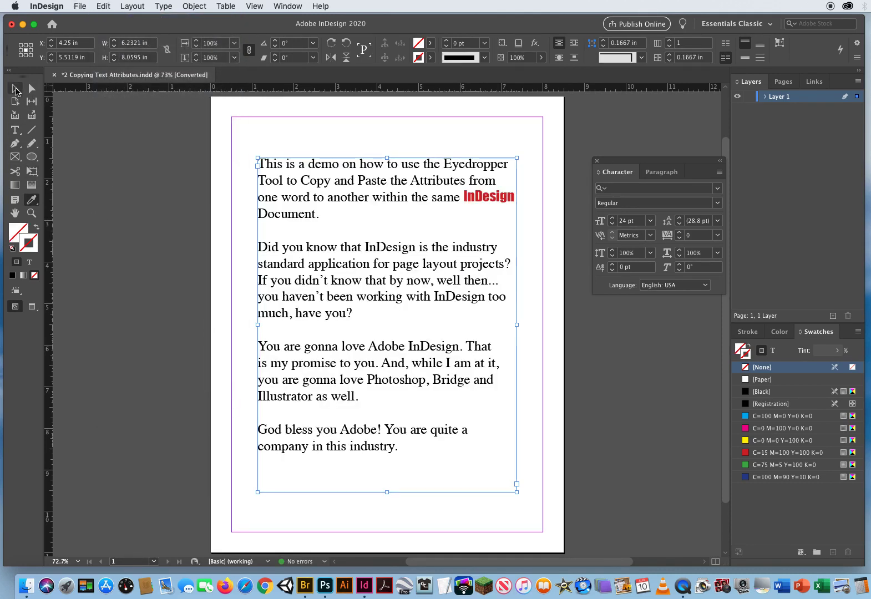
# Step: Use the Eyedropper to copy the red Impact style onto three later InDesign mentions
pyautogui.click(15, 88)
pyautogui.click(251, 136)
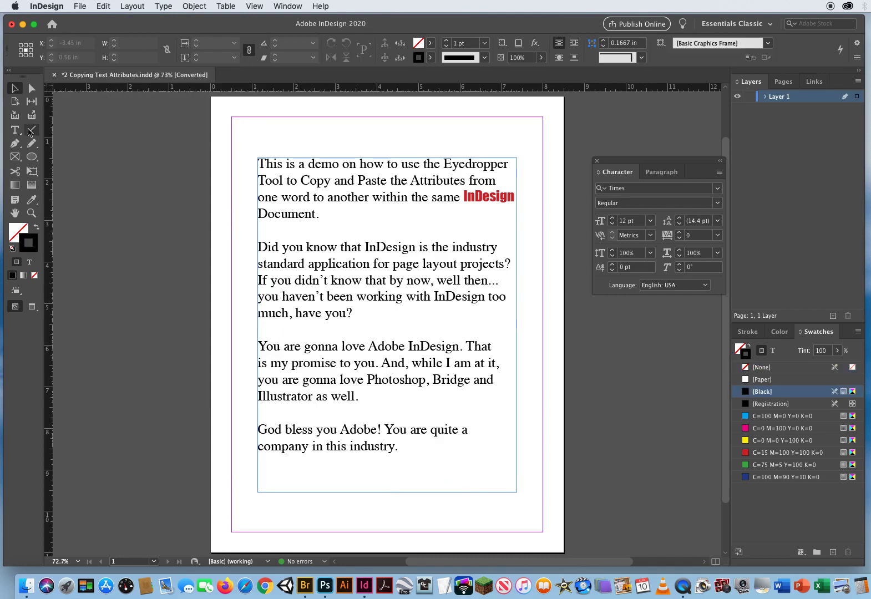
pyautogui.click(31, 199)
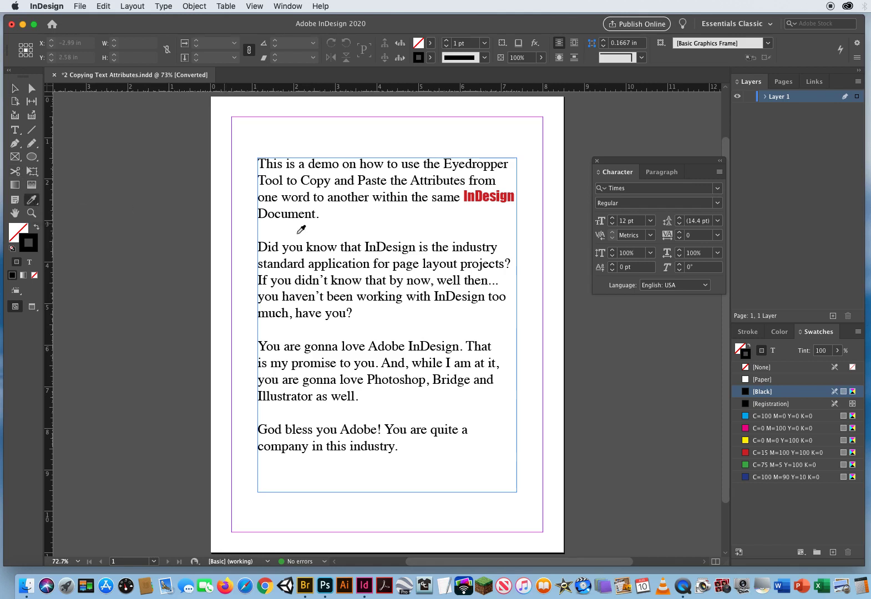
pyautogui.click(481, 196)
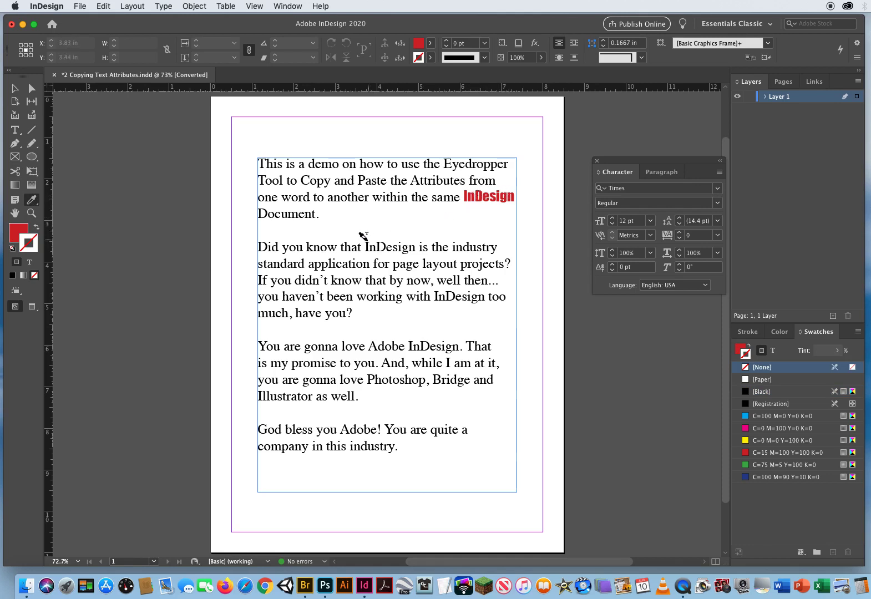
pyautogui.moveTo(363, 244); pyautogui.dragTo(410, 244)
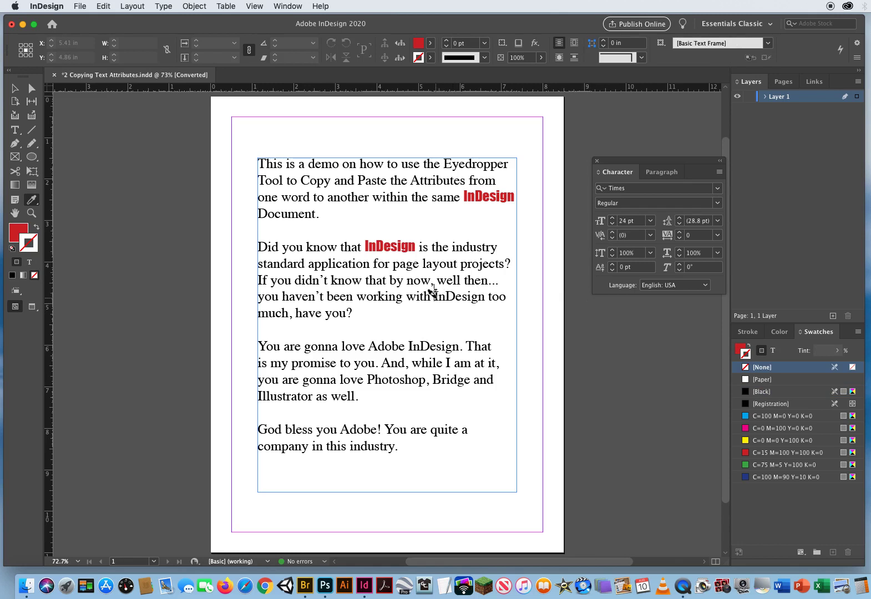
pyautogui.moveTo(434, 296); pyautogui.dragTo(485, 296)
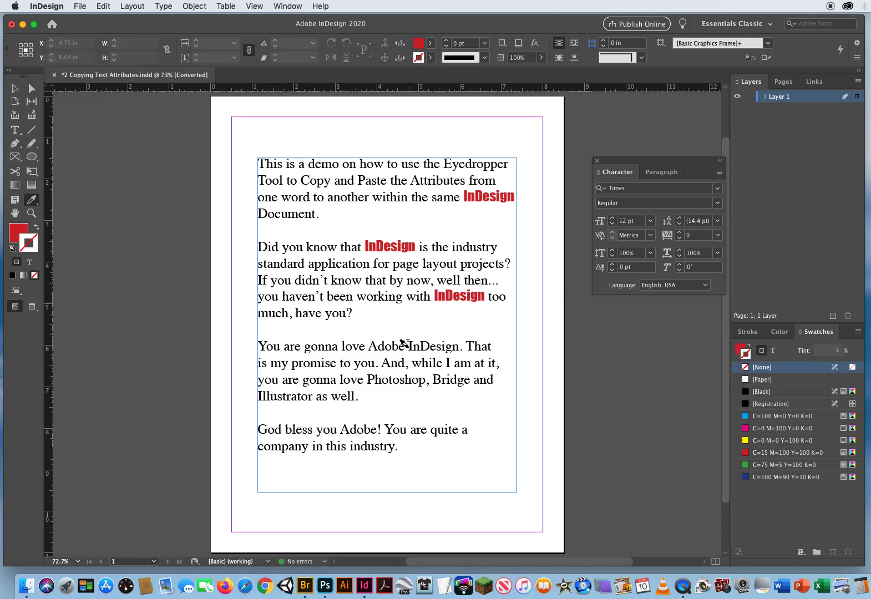
pyautogui.moveTo(409, 340); pyautogui.dragTo(433, 349)
pyautogui.press('Escape')
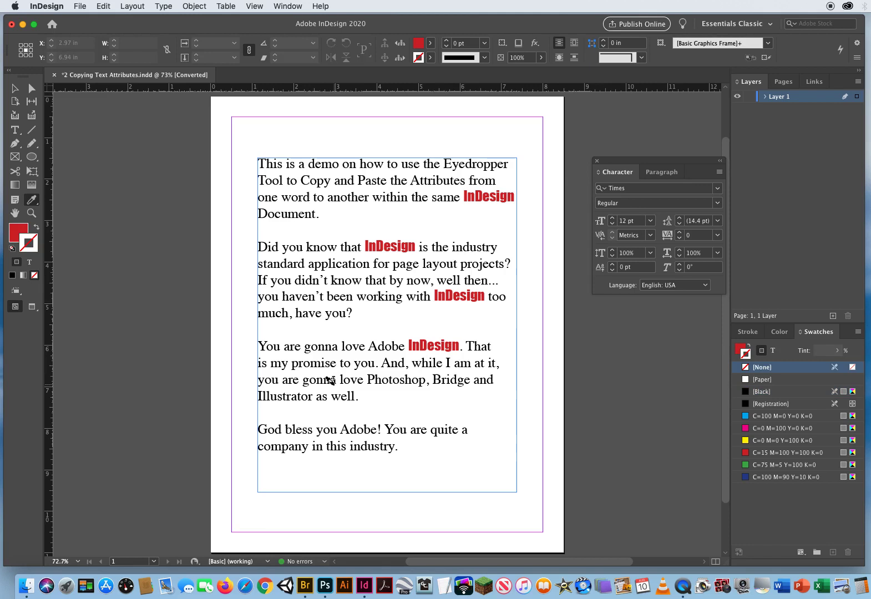
pyautogui.click(15, 89)
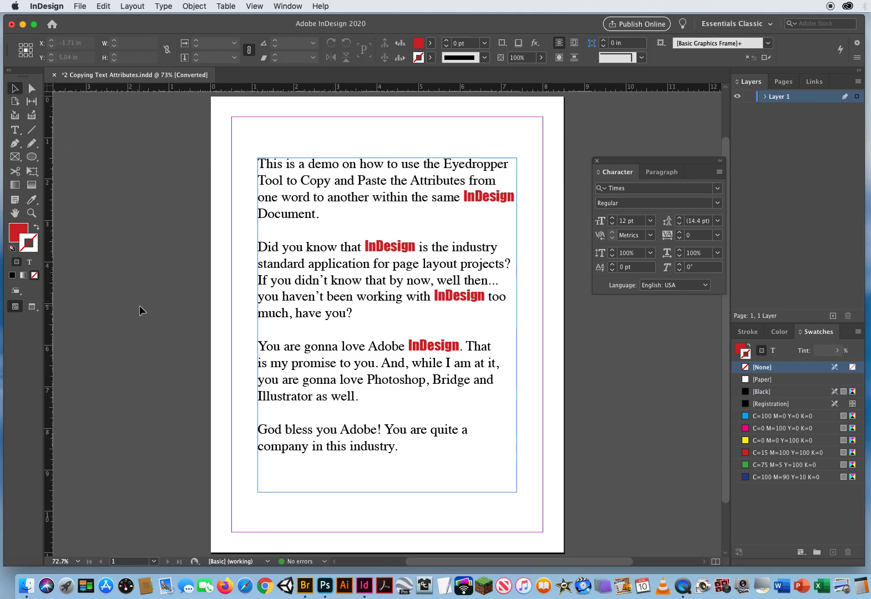
pyautogui.click(377, 267)
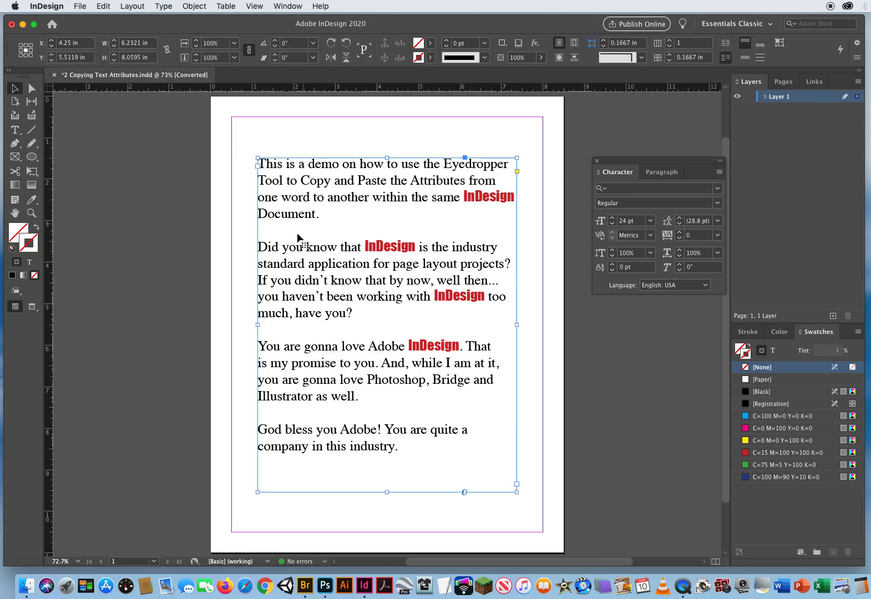
pyautogui.click(239, 259)
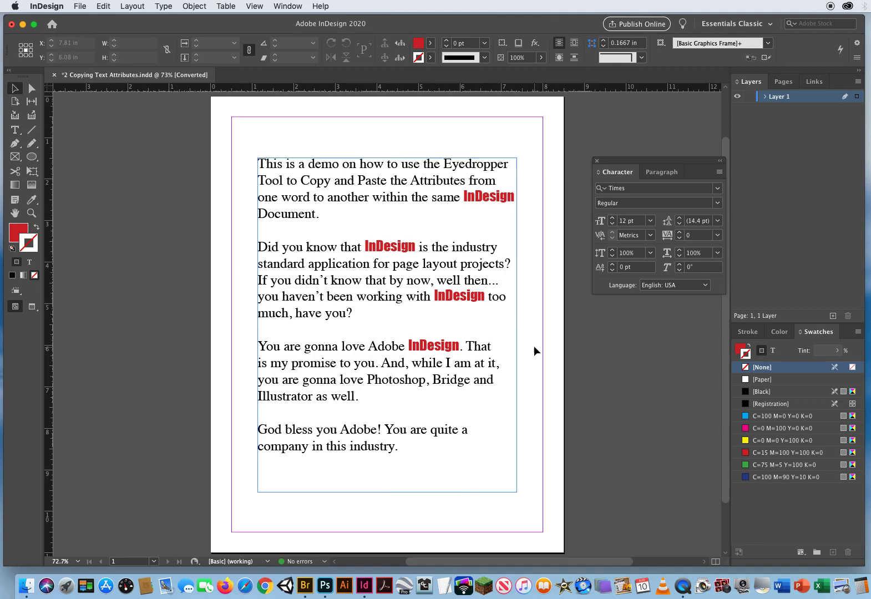
# Step: Undo Apply Attributes three times, returning the later InDesign words to plain black Times
pyautogui.click(104, 6)
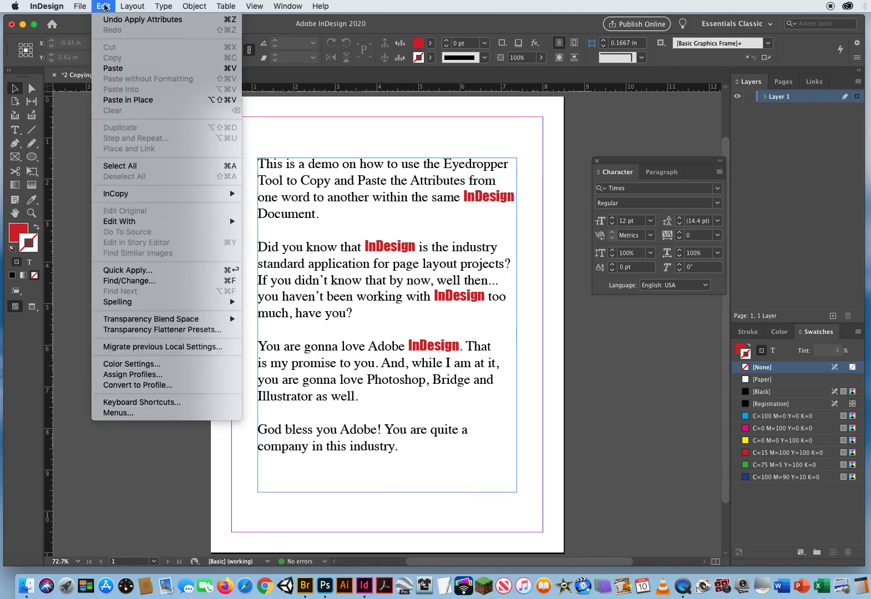
pyautogui.click(109, 19)
pyautogui.click(105, 6)
pyautogui.click(107, 19)
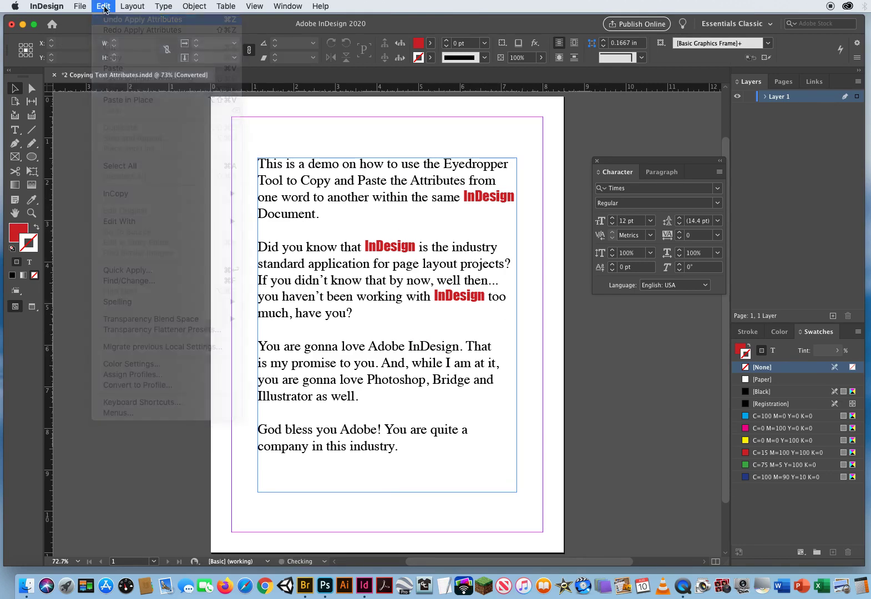
pyautogui.click(104, 6)
pyautogui.click(107, 19)
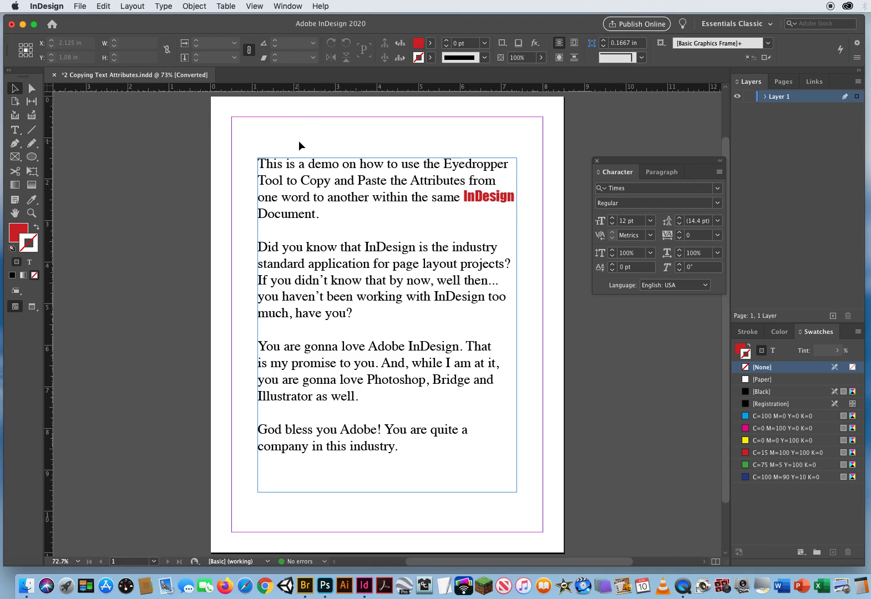
# Step: Eyedropper the red style onto paragraph two's InDesign, 'Adobe InDesign' and 'God bless you Adobe!'
pyautogui.click(32, 201)
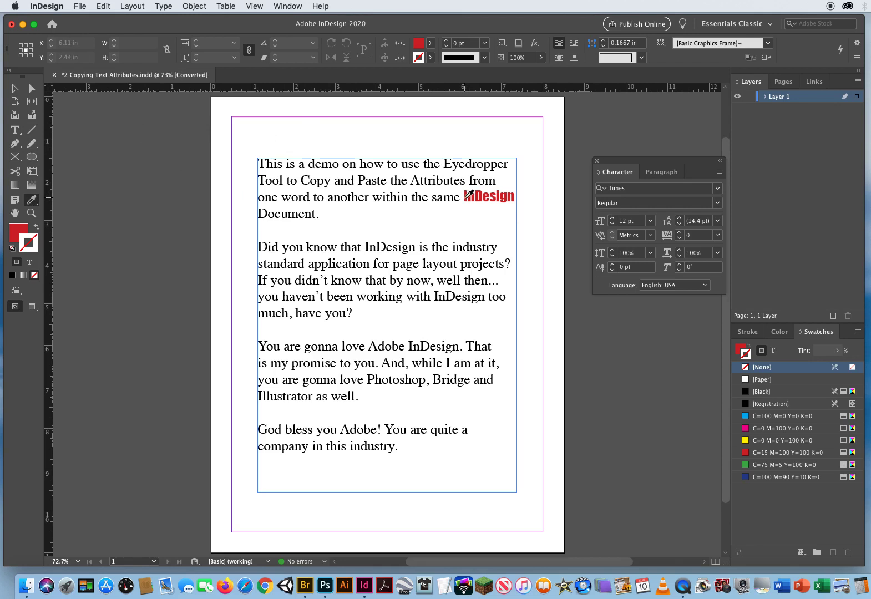
pyautogui.click(473, 193)
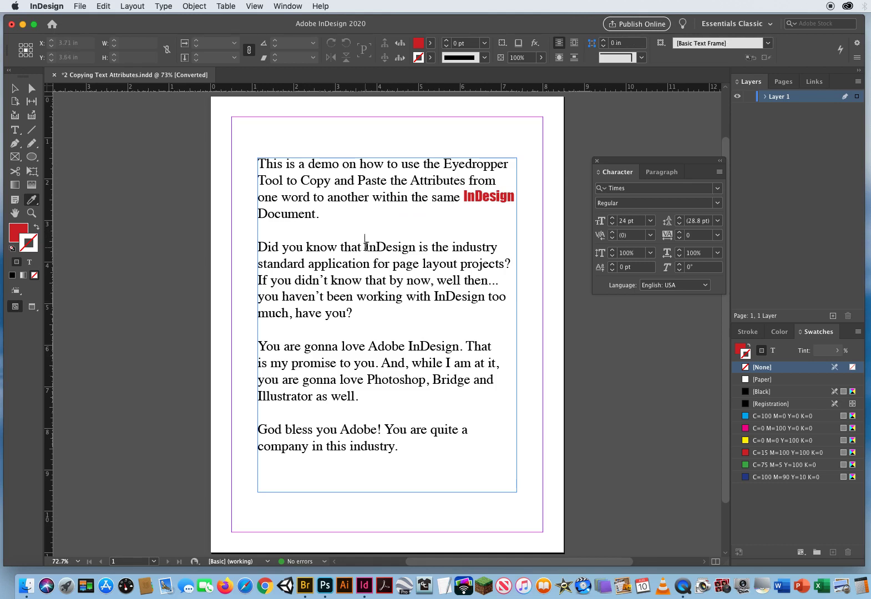
pyautogui.moveTo(364, 245); pyautogui.dragTo(410, 242)
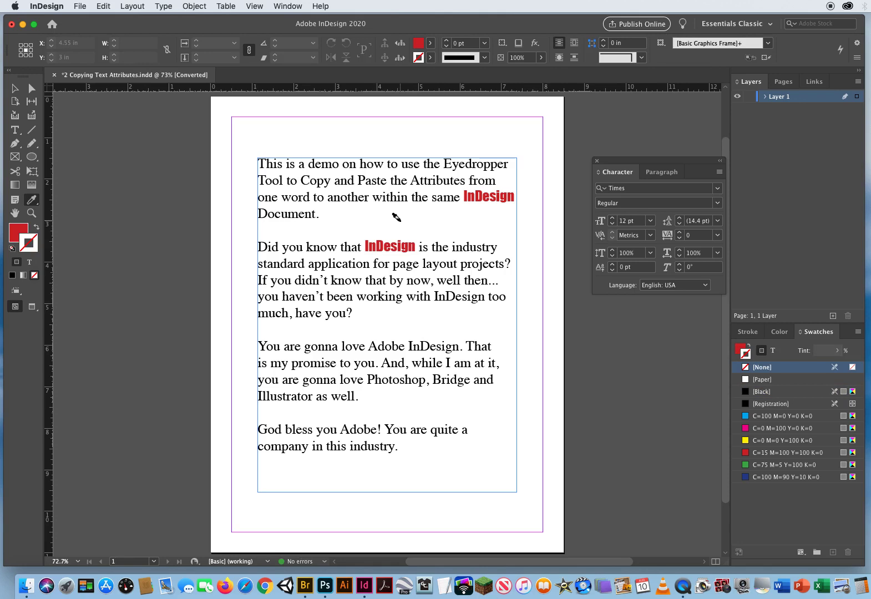
pyautogui.click(367, 345)
pyautogui.moveTo(368, 344); pyautogui.dragTo(460, 345)
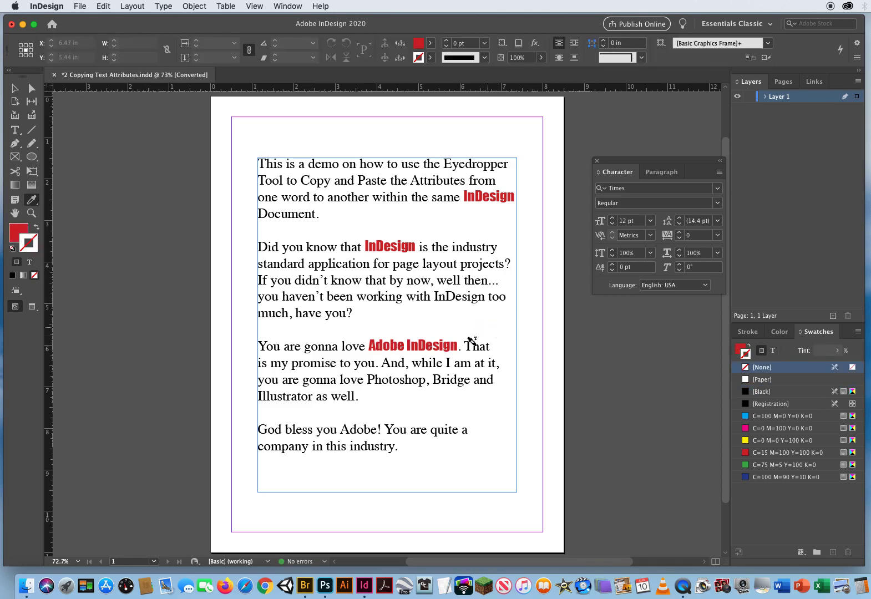
pyautogui.moveTo(258, 430); pyautogui.dragTo(380, 426)
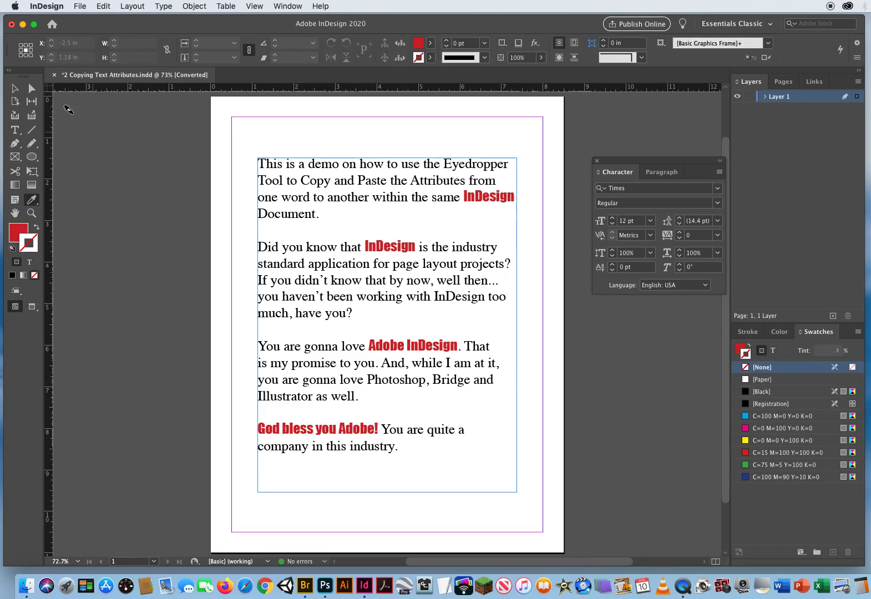
pyautogui.click(14, 88)
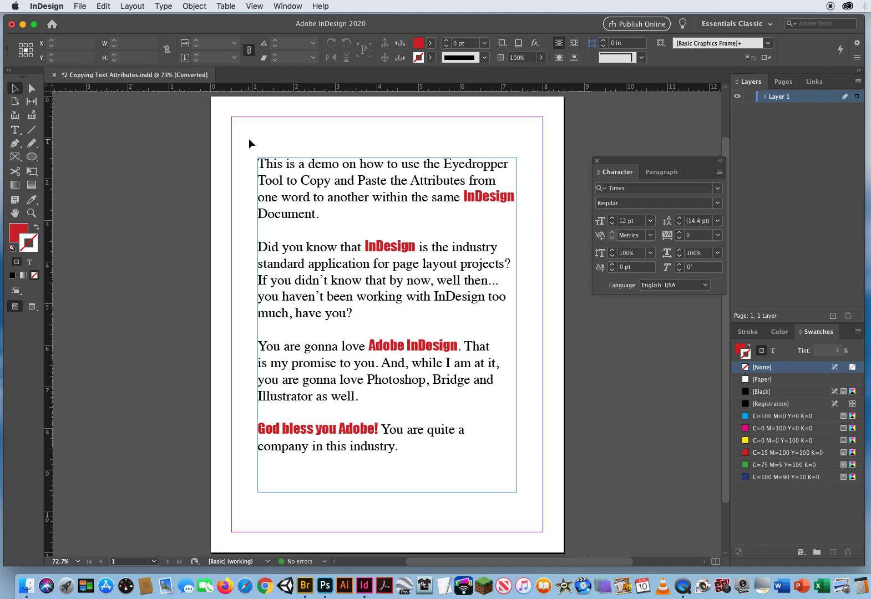
# Step: Close the demo document without saving and open 3 Character Panel.indd
pyautogui.click(54, 75)
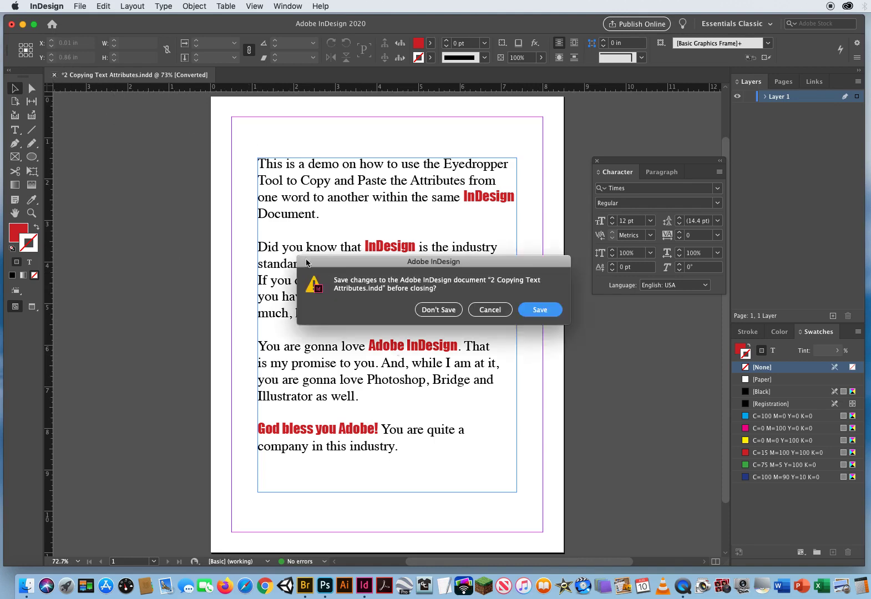
pyautogui.click(439, 311)
pyautogui.click(80, 6)
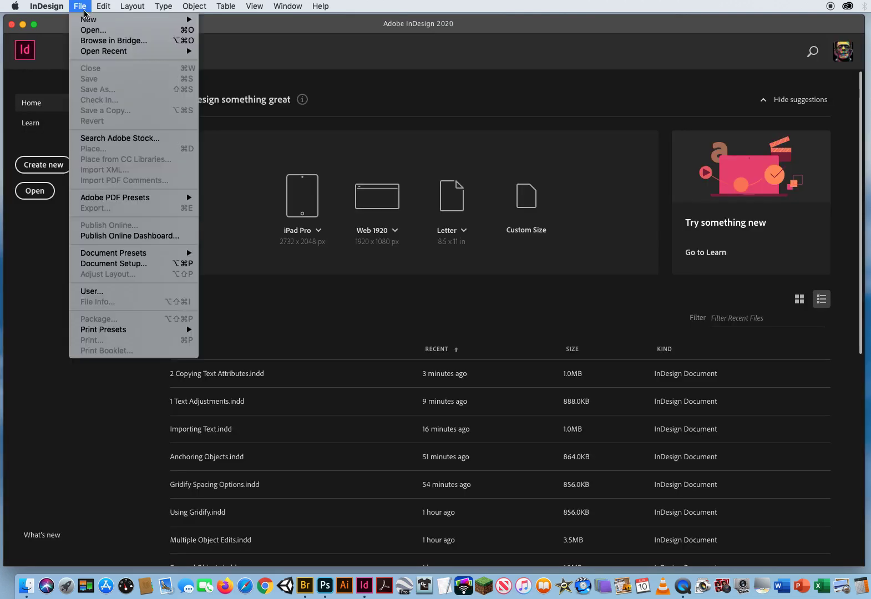
pyautogui.click(84, 29)
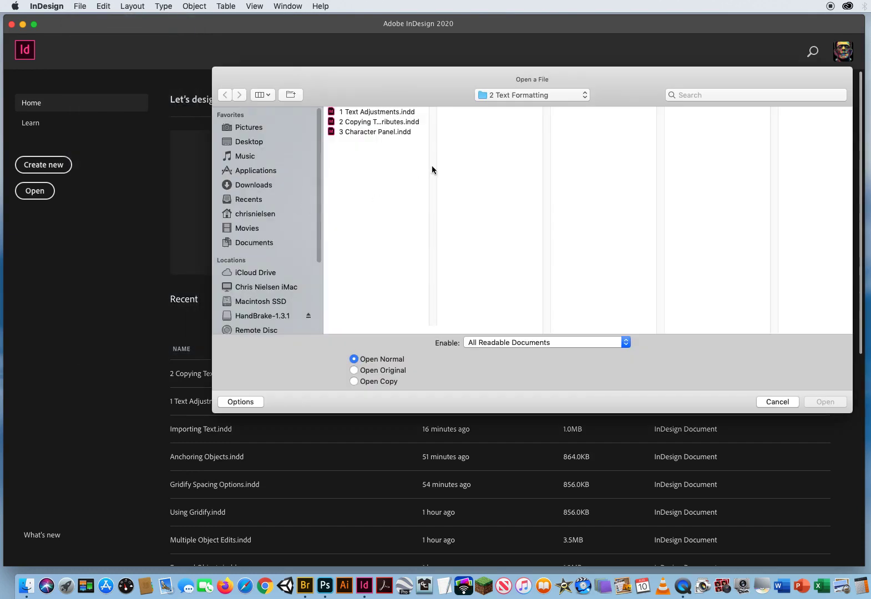
pyautogui.click(369, 133)
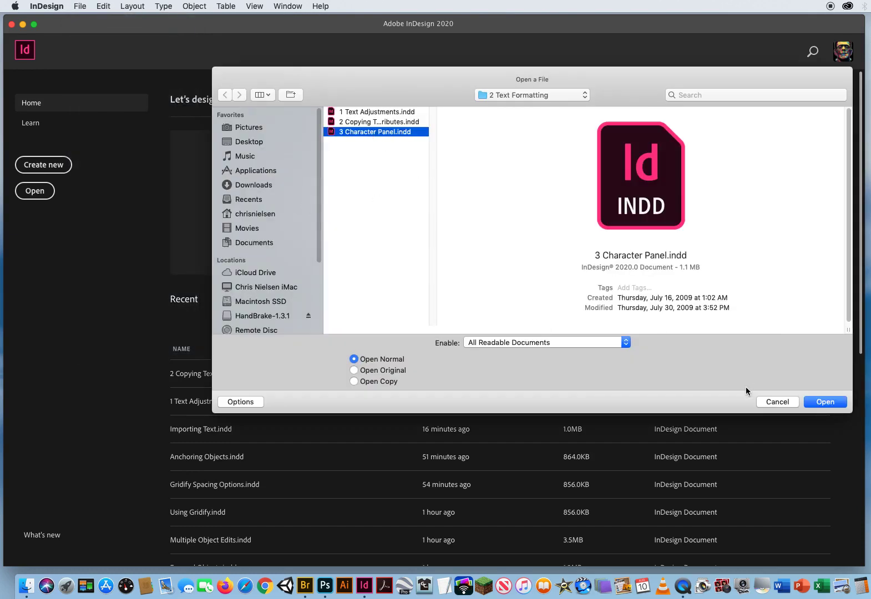
pyautogui.click(821, 402)
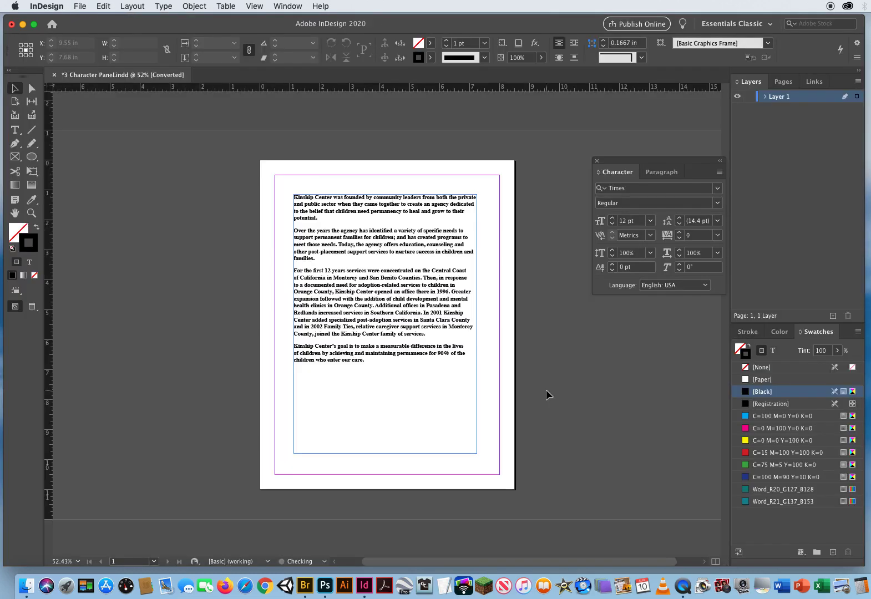
# Step: Zoom in on the Kinship Center text
pyautogui.click(31, 213)
pyautogui.click(384, 286)
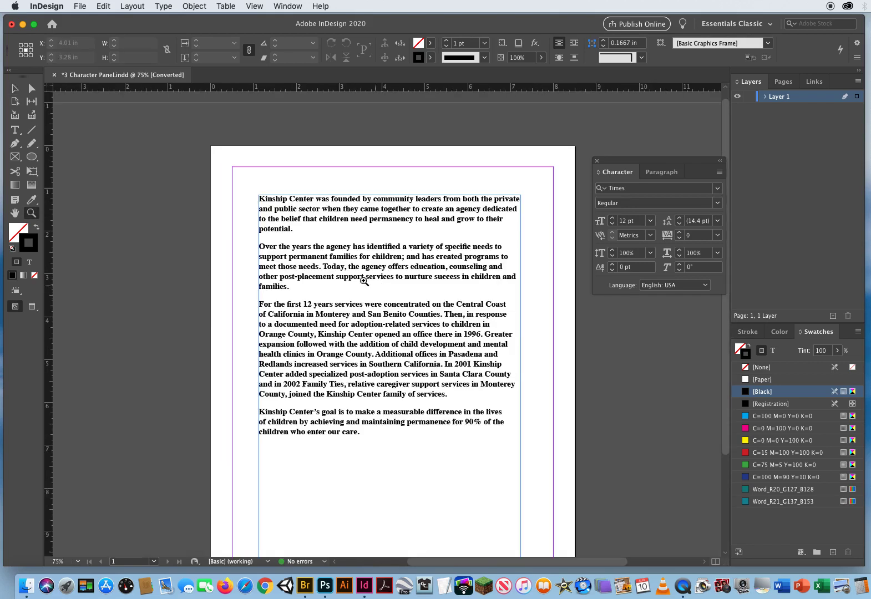
pyautogui.click(15, 88)
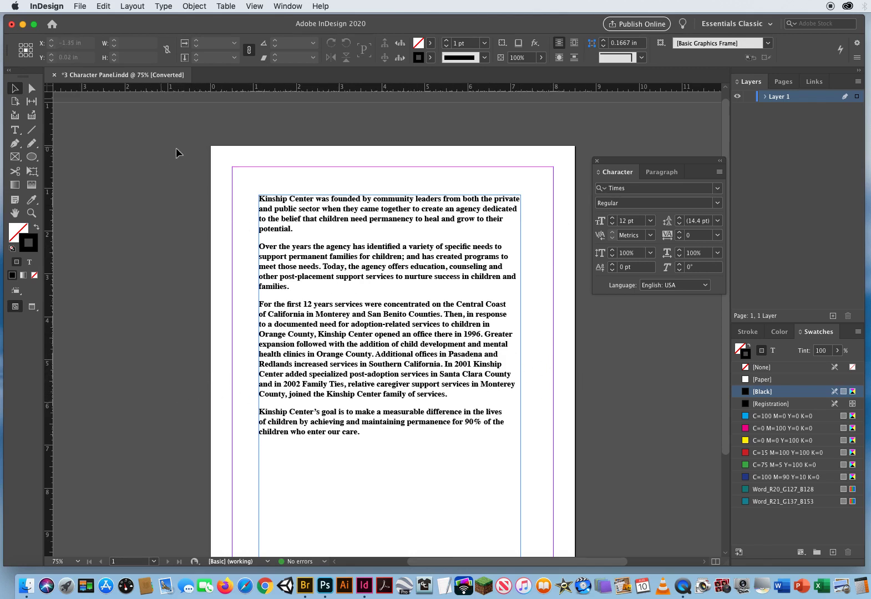
# Step: Set the Kinship Center text frame to 2 columns with a 0.375 in gutter
pyautogui.click(277, 208)
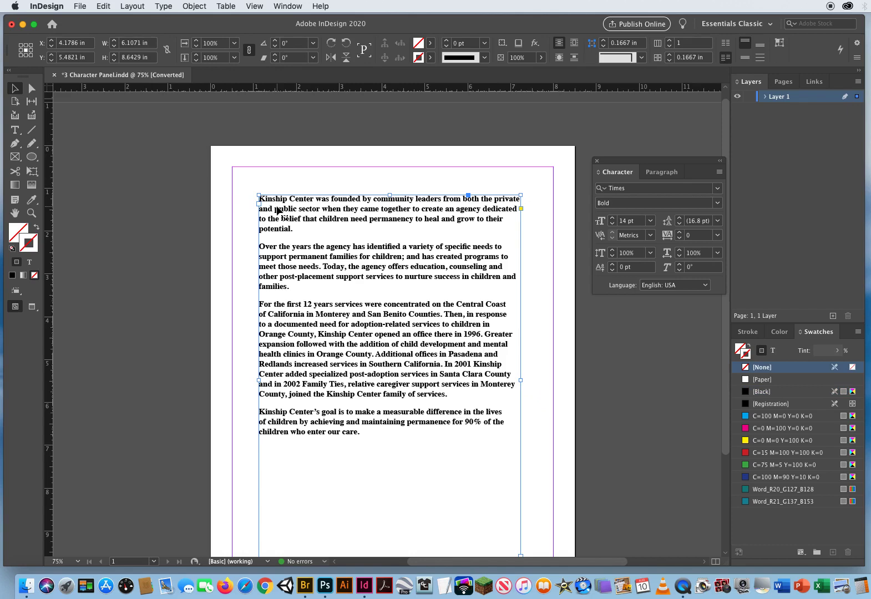
pyautogui.press('super+b')
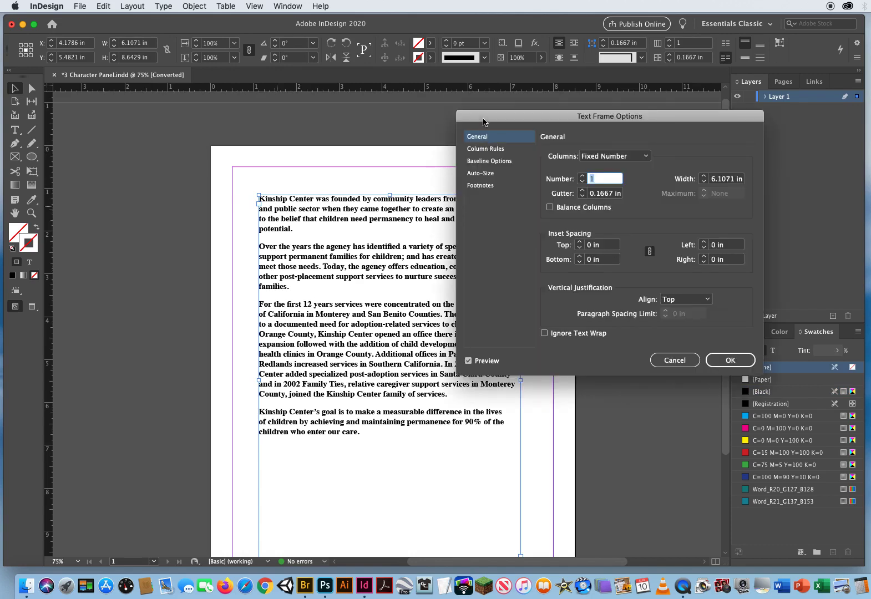
pyautogui.moveTo(483, 121); pyautogui.dragTo(511, 102)
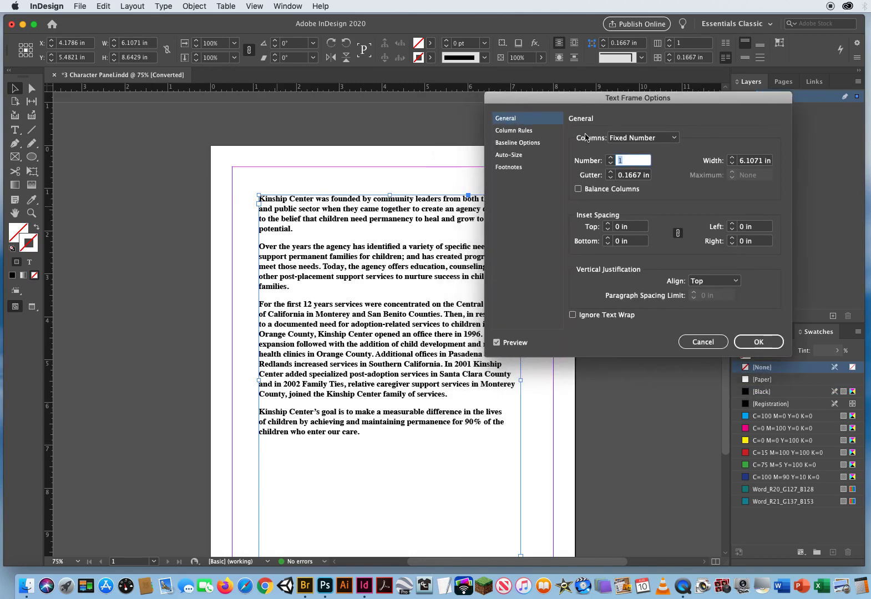
pyautogui.click(610, 159)
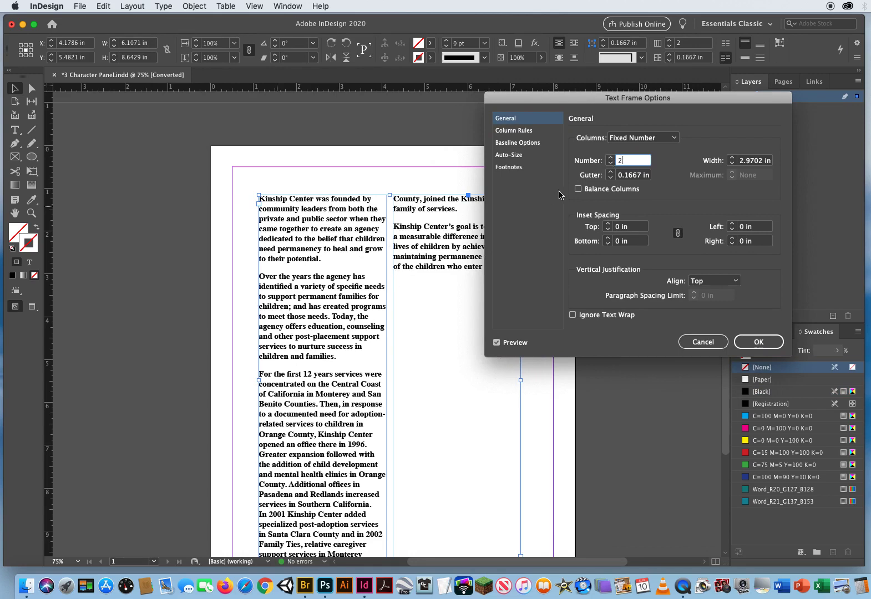
pyautogui.click(609, 172)
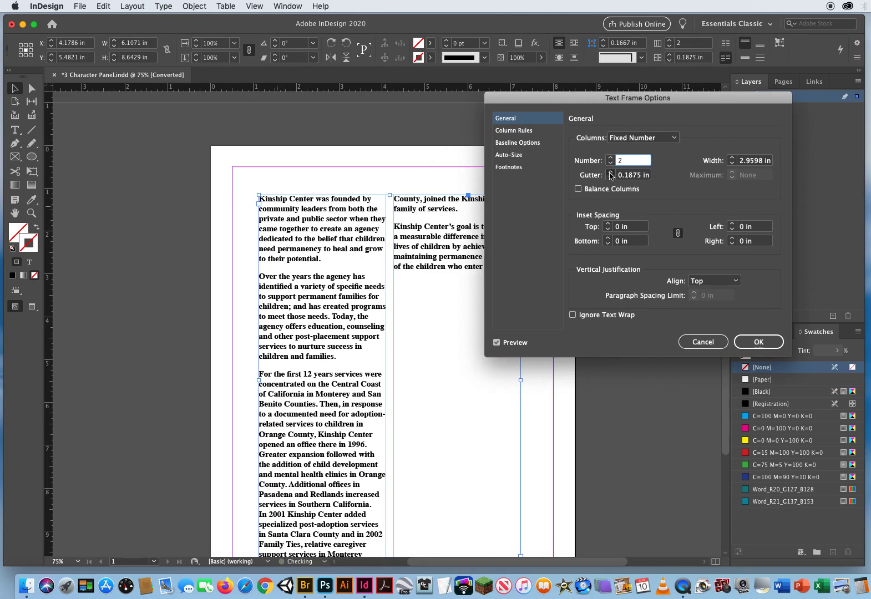
pyautogui.click(610, 172)
pyautogui.click(610, 173)
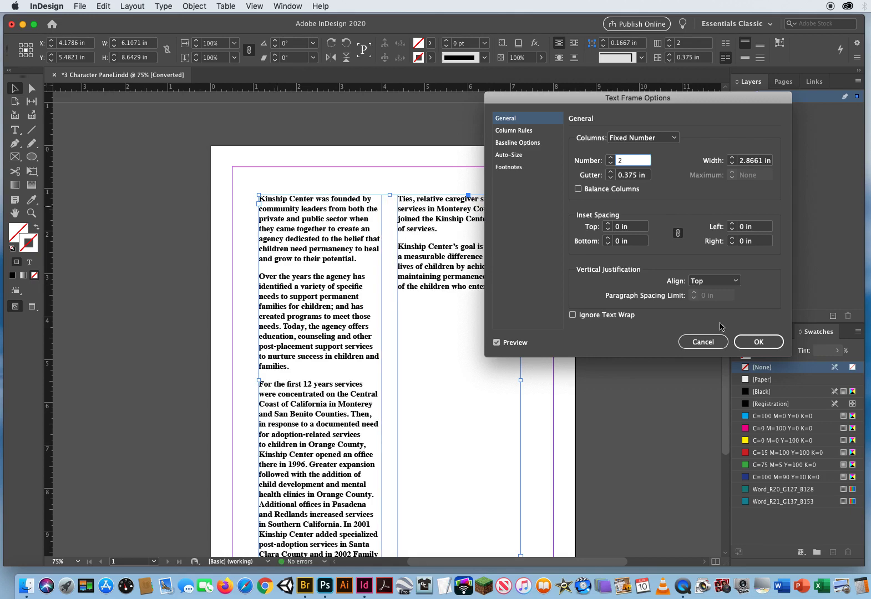
pyautogui.click(749, 343)
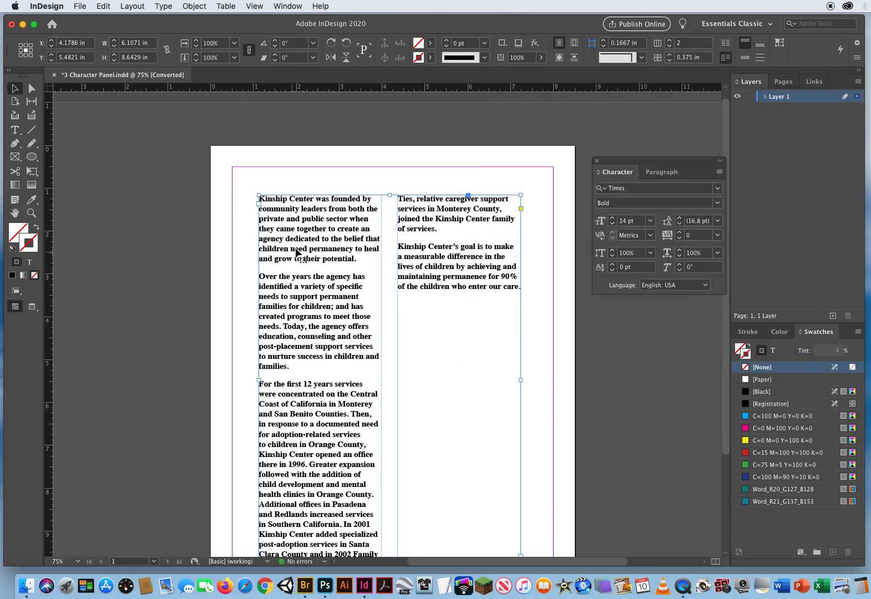
# Step: Switch to Preview mode to view the page without guides or frame edges
pyautogui.click(191, 234)
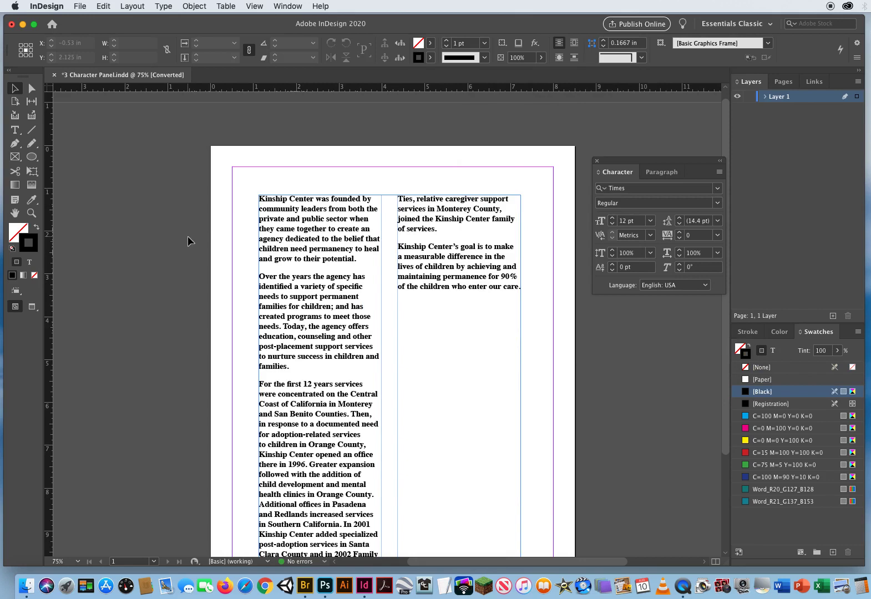
pyautogui.press('w')
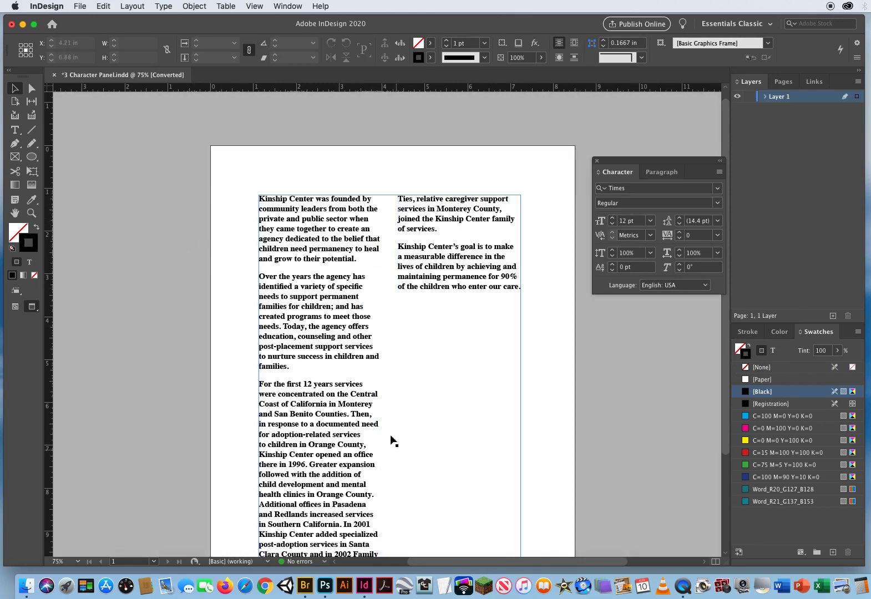
pyautogui.moveTo(404, 444); pyautogui.dragTo(330, 361)
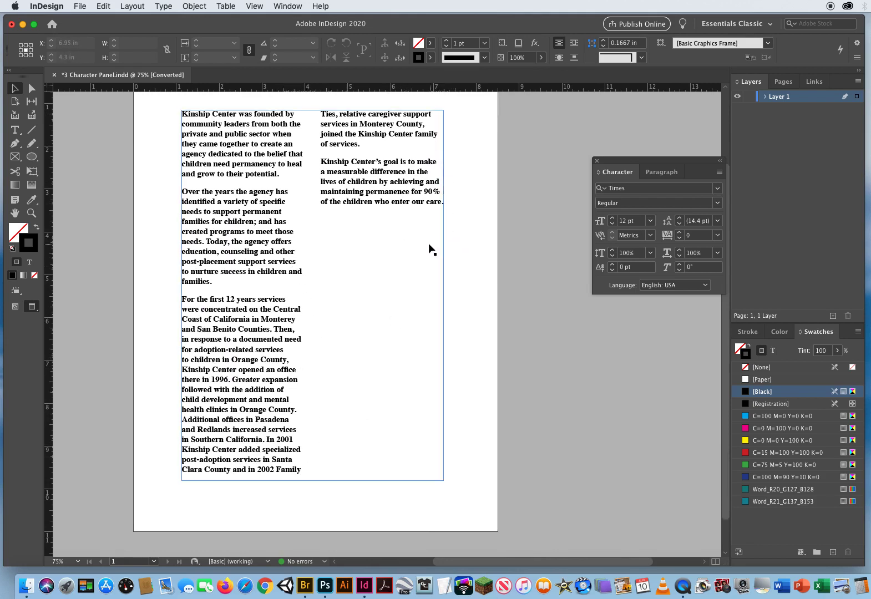
# Step: Try center and right alignment, then justify the text with last line aligned left
pyautogui.click(256, 147)
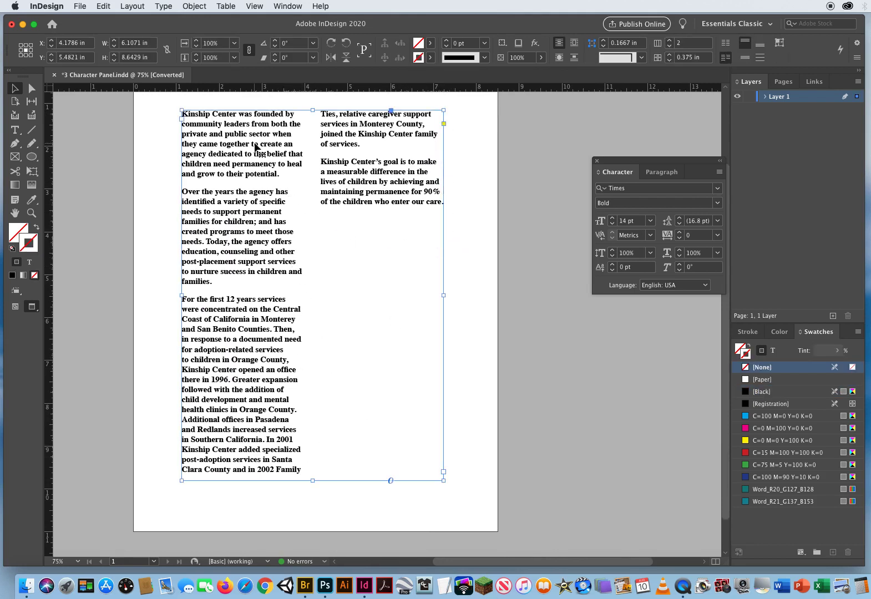
pyautogui.click(661, 173)
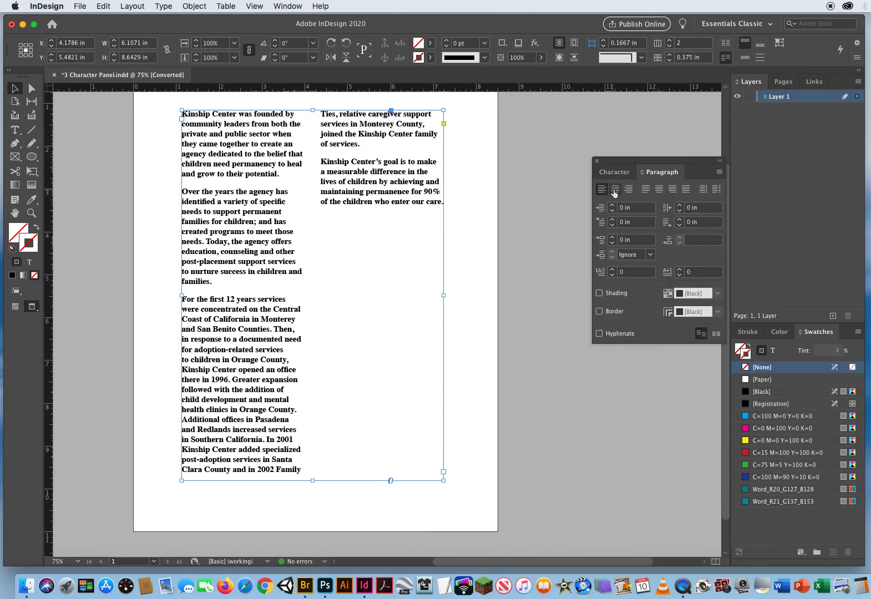
pyautogui.click(614, 190)
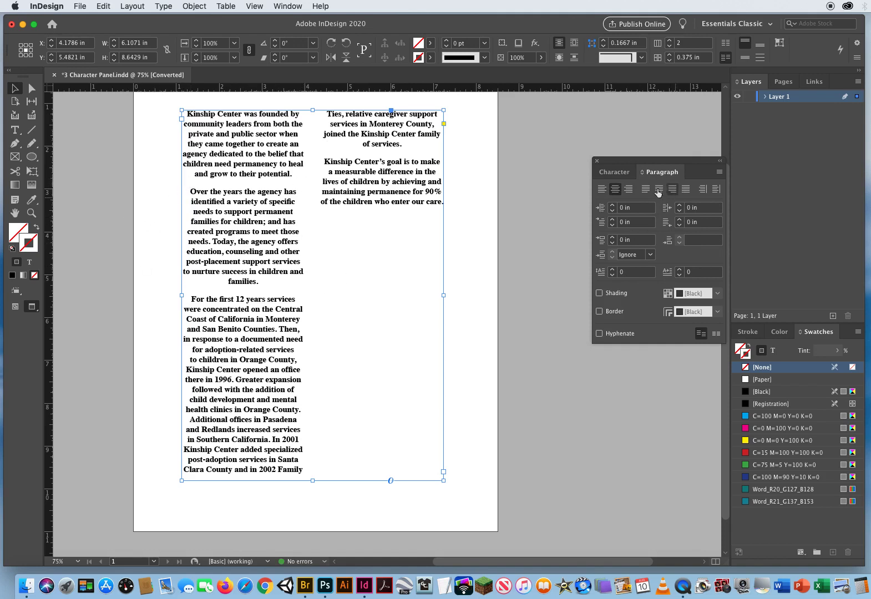
pyautogui.click(628, 190)
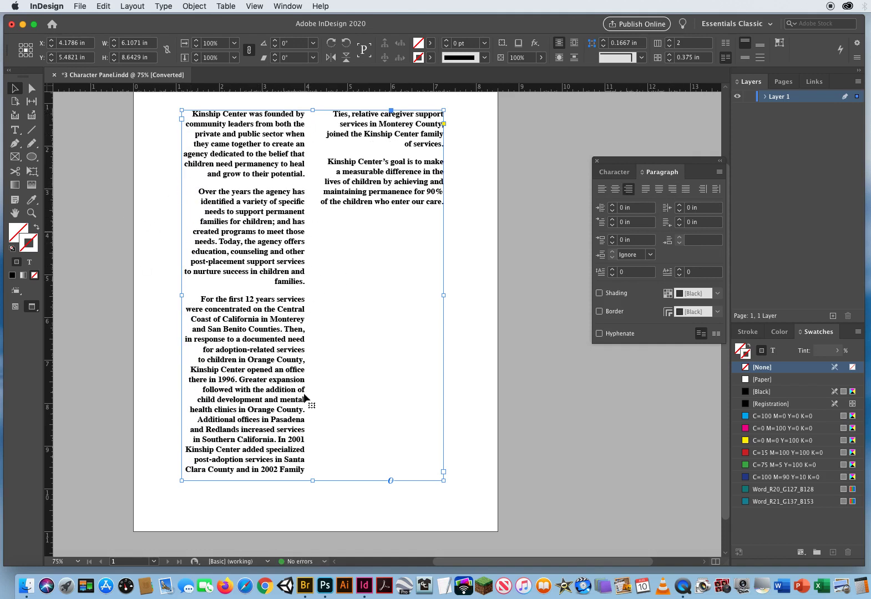
pyautogui.click(646, 189)
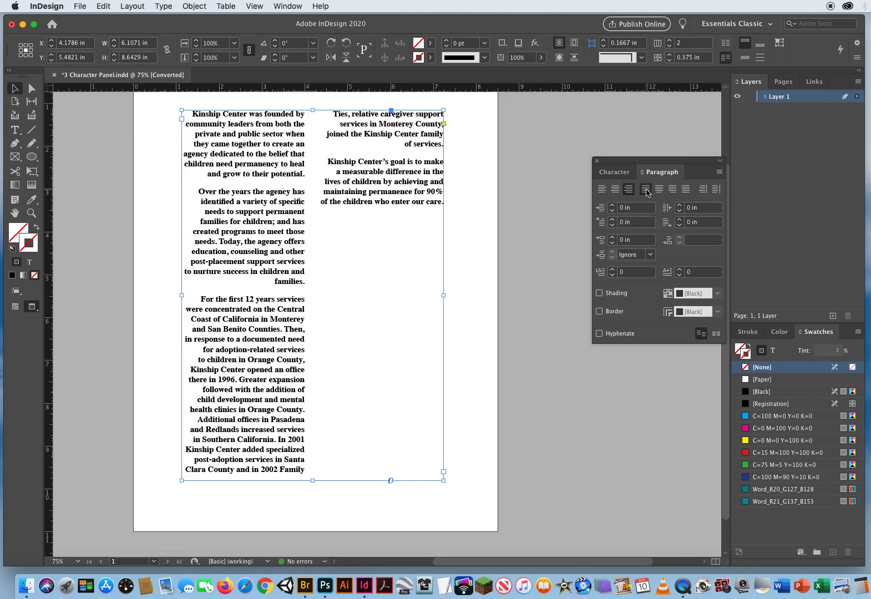
pyautogui.click(484, 345)
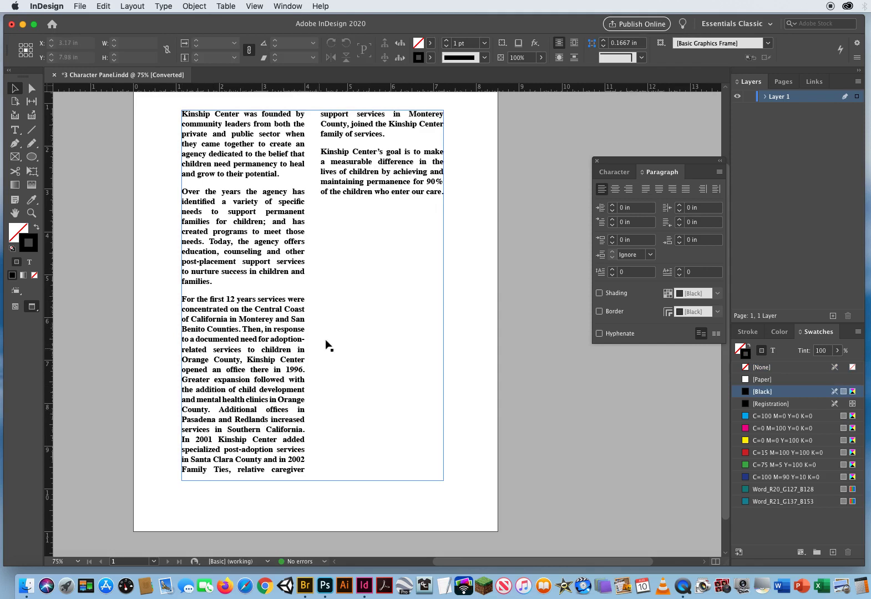
# Step: Select the first and second paragraphs in turn, then select the whole text frame
pyautogui.click(15, 131)
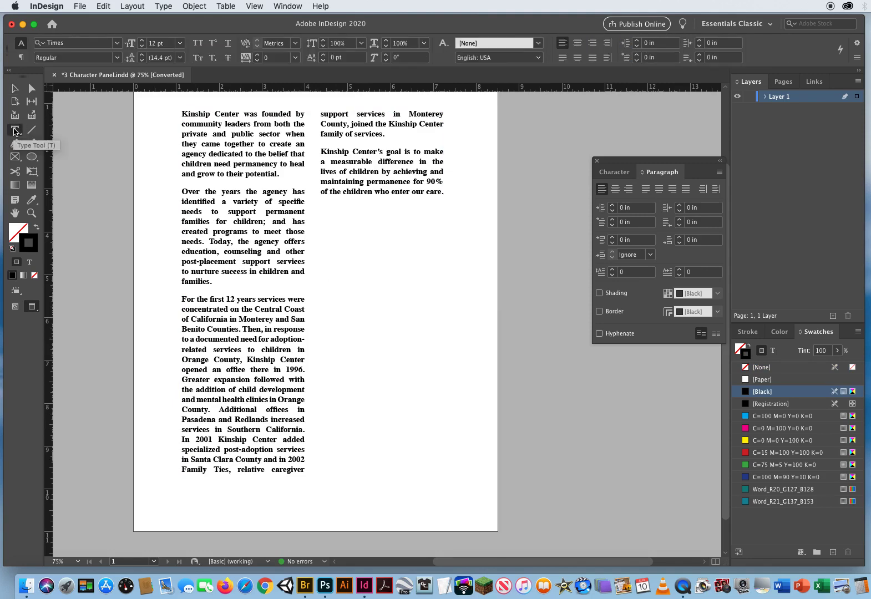
pyautogui.click(253, 152)
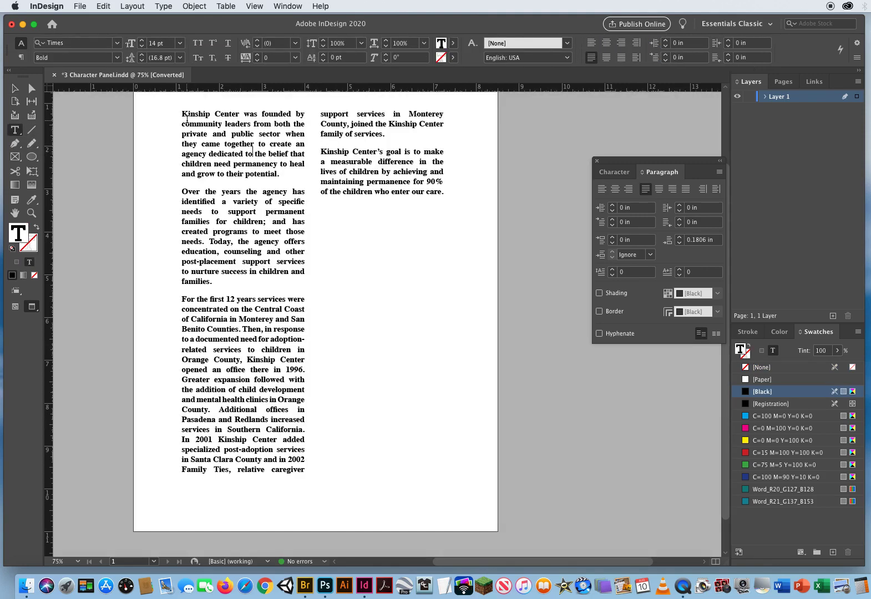
pyautogui.moveTo(182, 112); pyautogui.dragTo(294, 168)
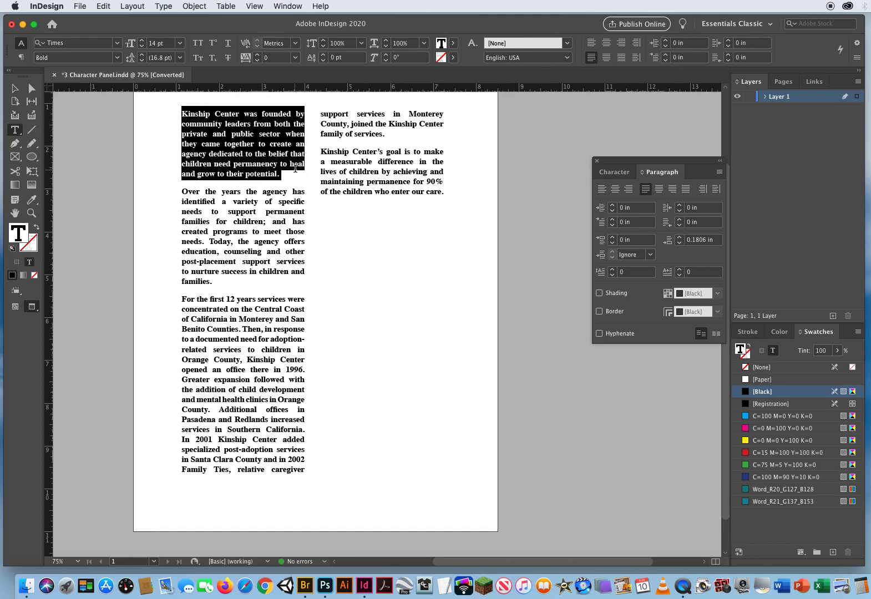
pyautogui.click(227, 231)
pyautogui.moveTo(181, 191); pyautogui.dragTo(308, 276)
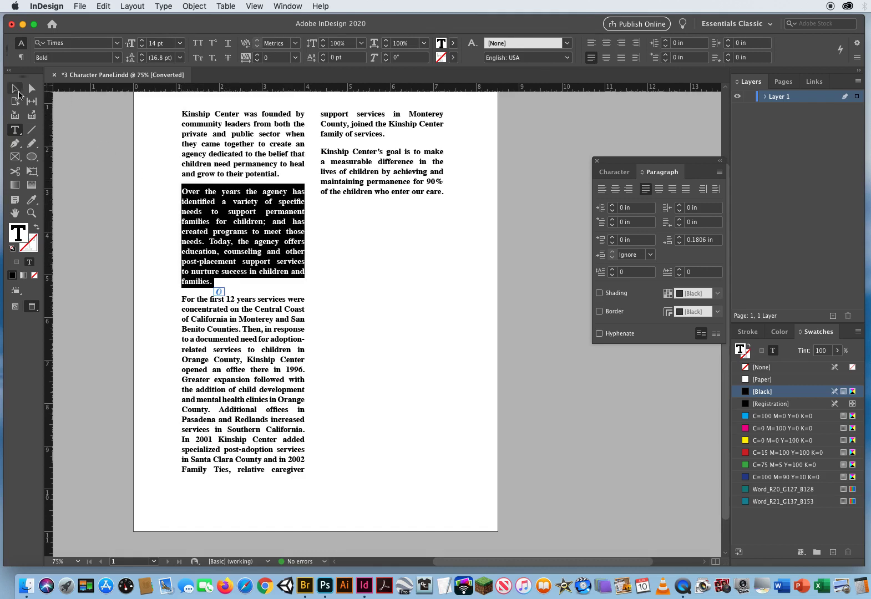
pyautogui.click(15, 89)
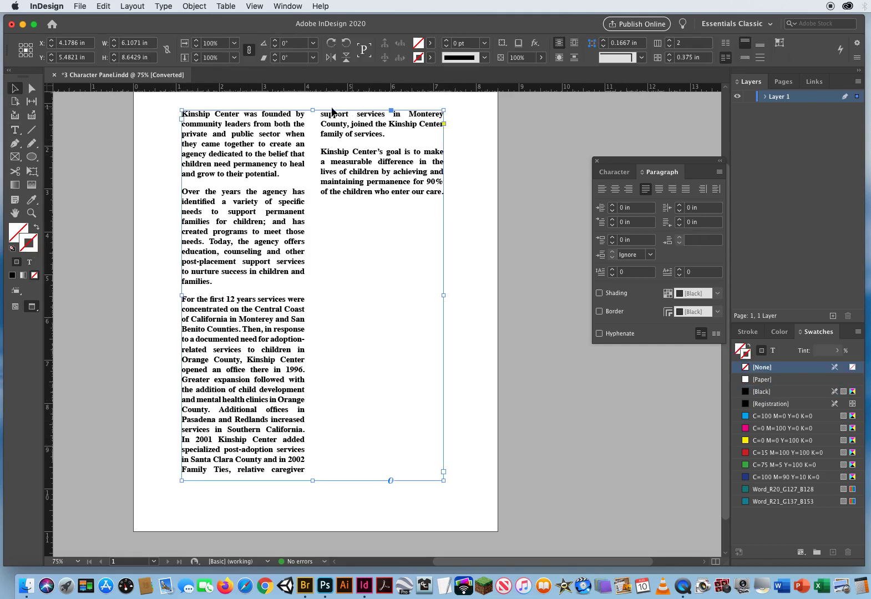
# Step: Raise the paragraphs' first-line left indent to 0.3125 in
pyautogui.moveTo(622, 161); pyautogui.dragTo(560, 138)
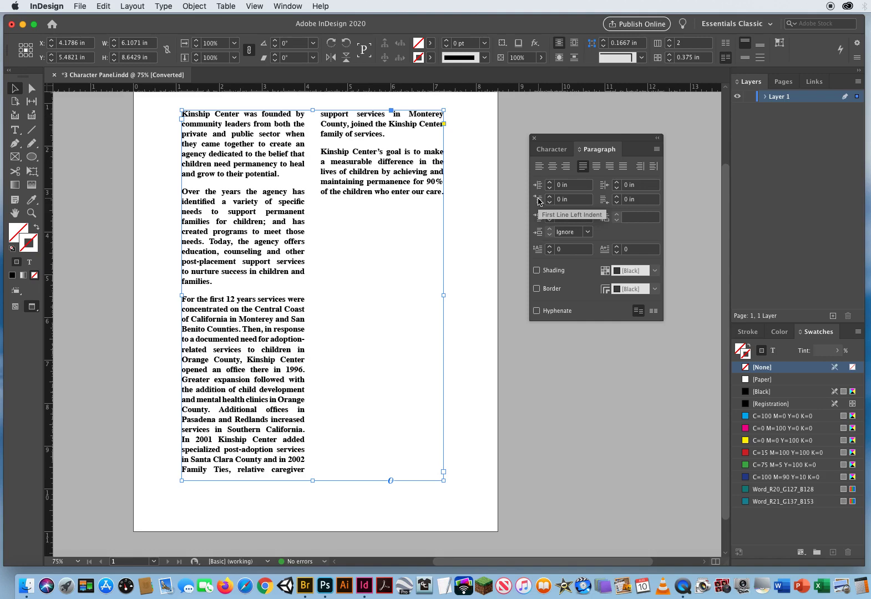
pyautogui.click(549, 198)
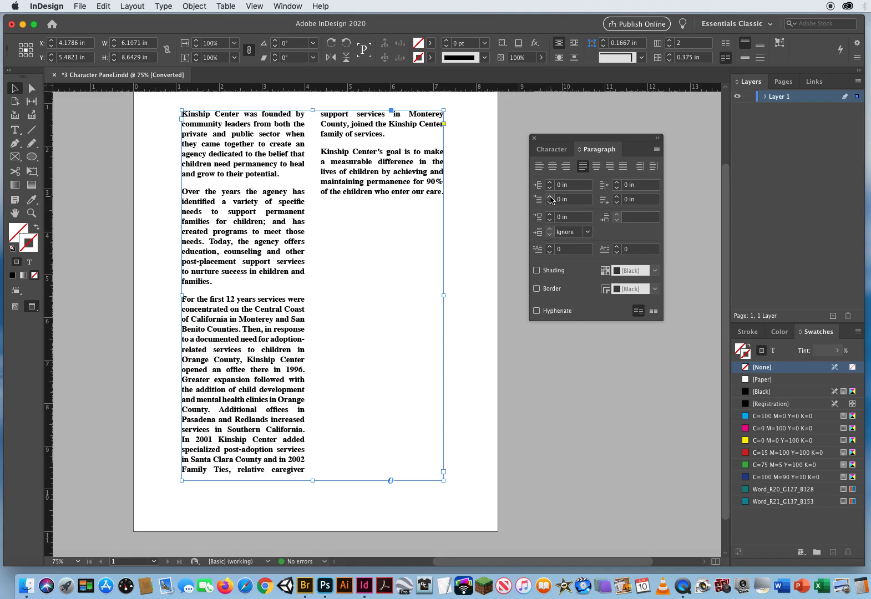
pyautogui.click(549, 198)
pyautogui.click(550, 198)
pyautogui.click(550, 198)
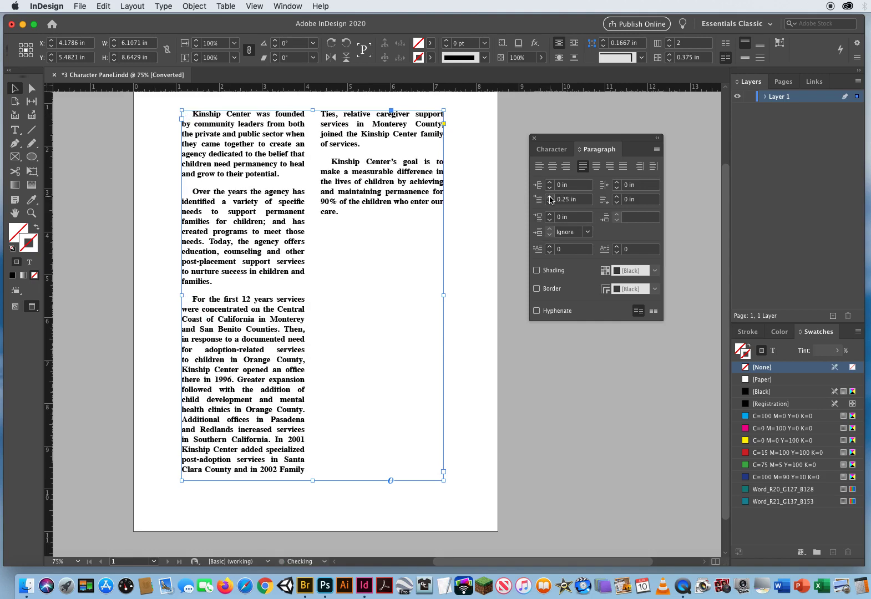
pyautogui.click(549, 198)
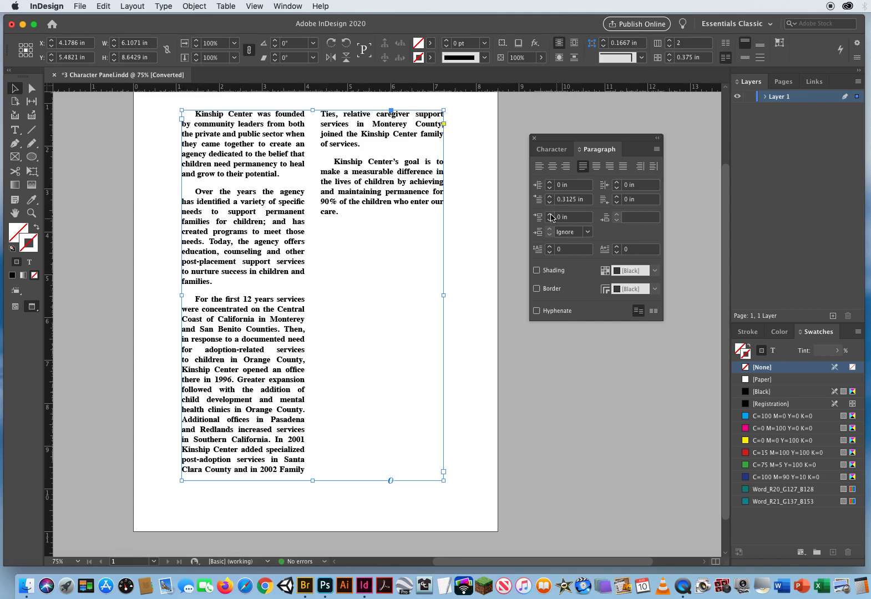
# Step: Reduce the first-line indent back to 0 in
pyautogui.click(549, 202)
pyautogui.click(550, 202)
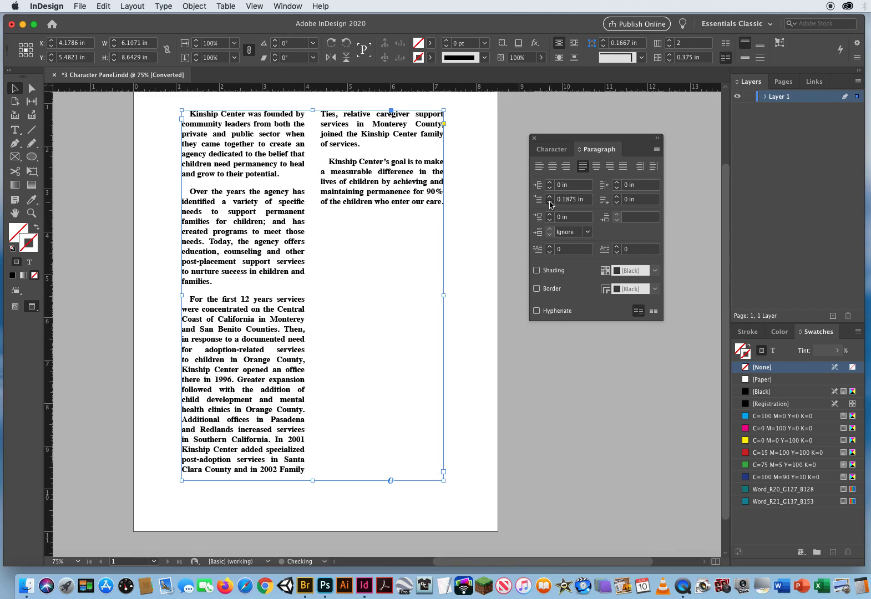
pyautogui.click(549, 202)
pyautogui.click(549, 202)
pyautogui.click(550, 201)
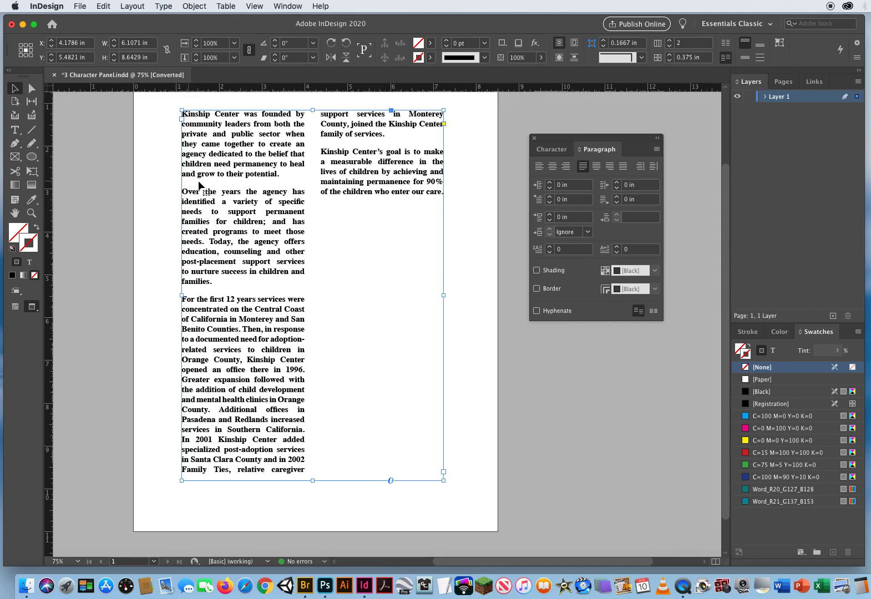
# Step: Try 0.3125 in Space Before on the paragraphs, then lower it back to 0 in
pyautogui.click(549, 214)
pyautogui.click(549, 215)
pyautogui.click(550, 214)
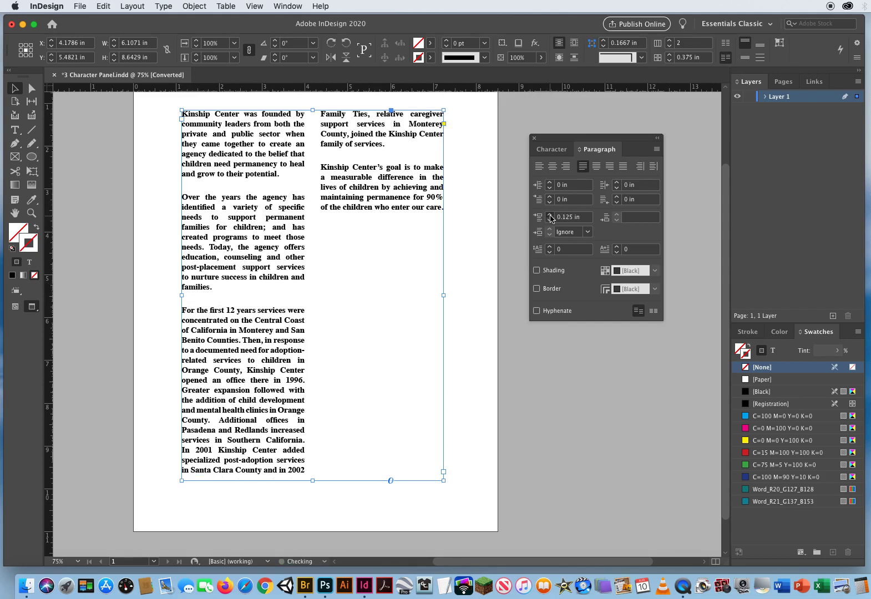
pyautogui.click(550, 215)
pyautogui.click(549, 215)
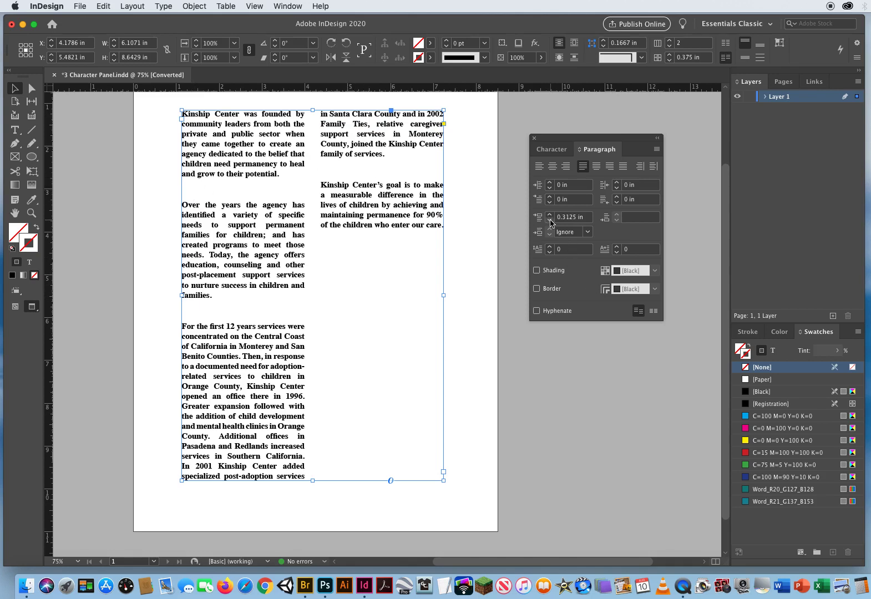
pyautogui.click(550, 221)
pyautogui.click(549, 220)
pyautogui.click(550, 220)
pyautogui.click(549, 221)
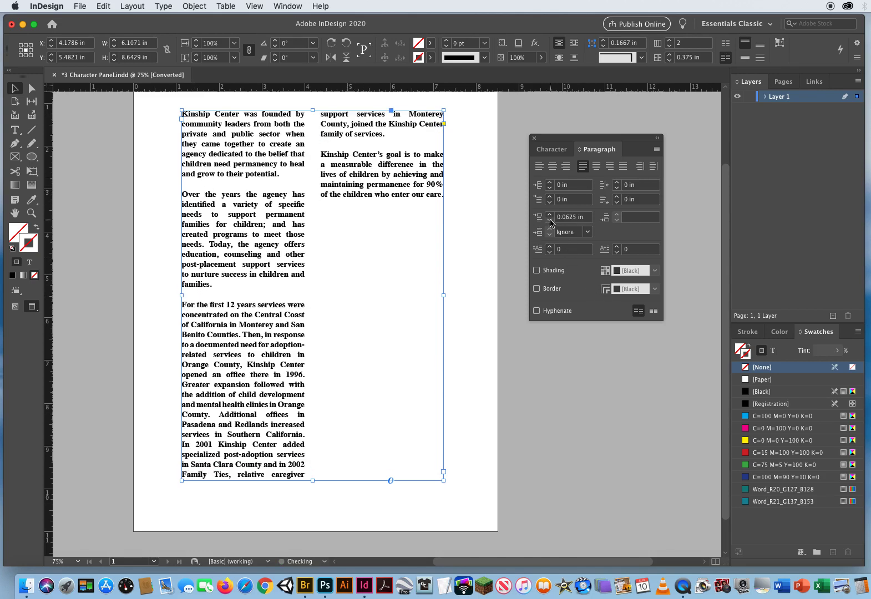
pyautogui.click(550, 223)
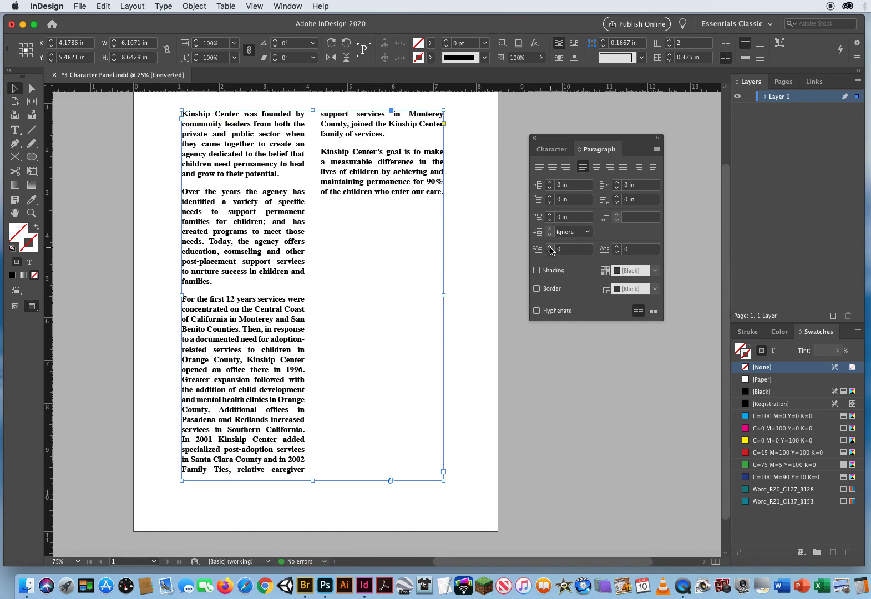
# Step: Try drop caps of one and two lines on all paragraphs, ending at one line
pyautogui.click(550, 246)
pyautogui.click(549, 247)
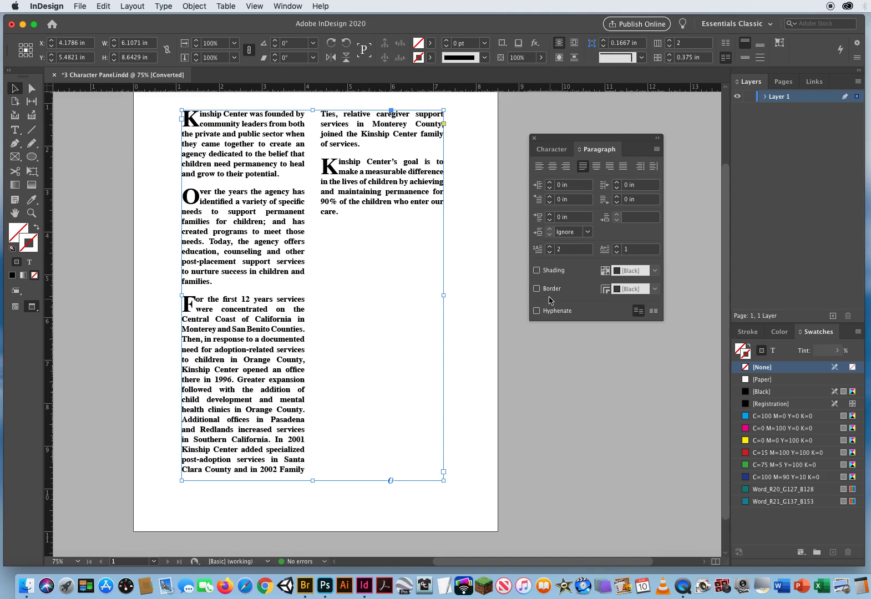
pyautogui.click(549, 252)
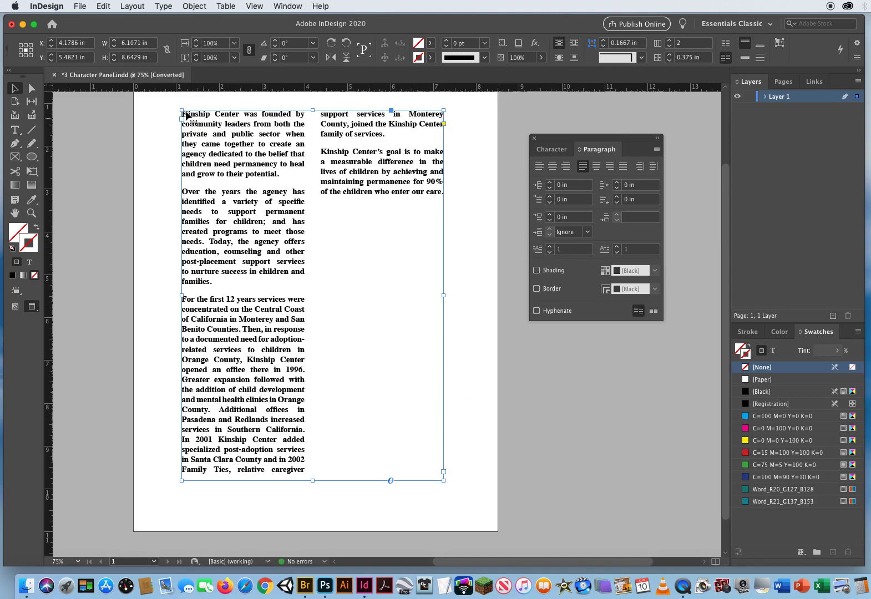
pyautogui.click(549, 247)
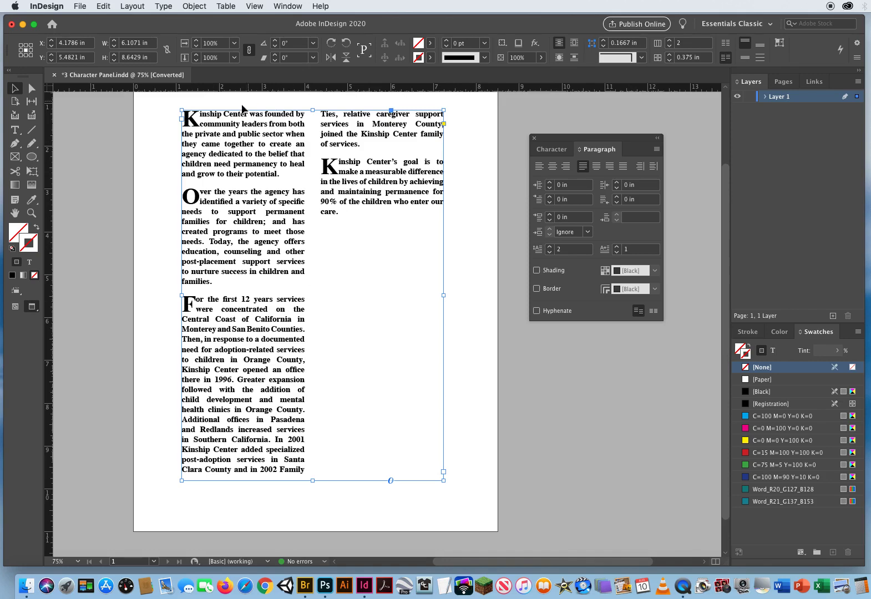
pyautogui.click(550, 253)
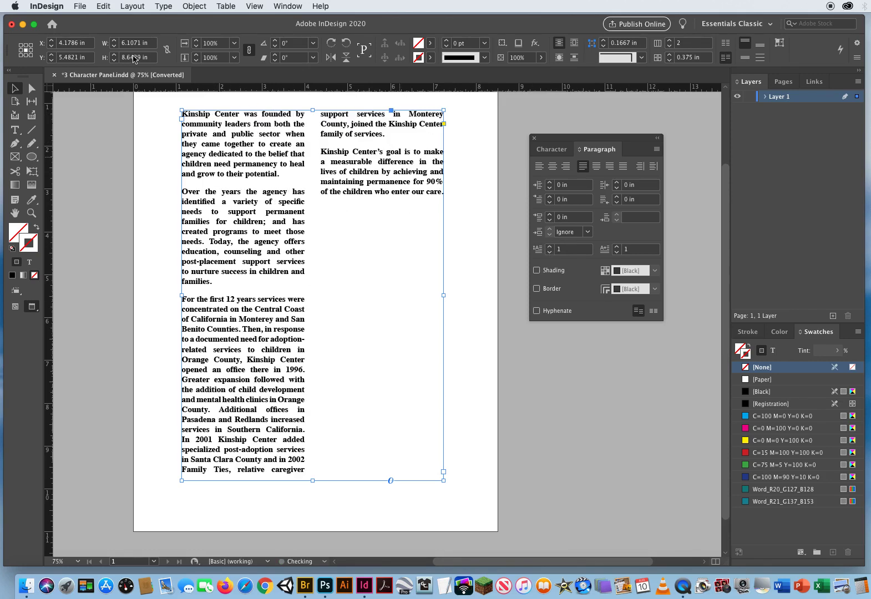
# Step: Give only the first paragraph a two-line drop cap, then reselect the text frame
pyautogui.press('t')
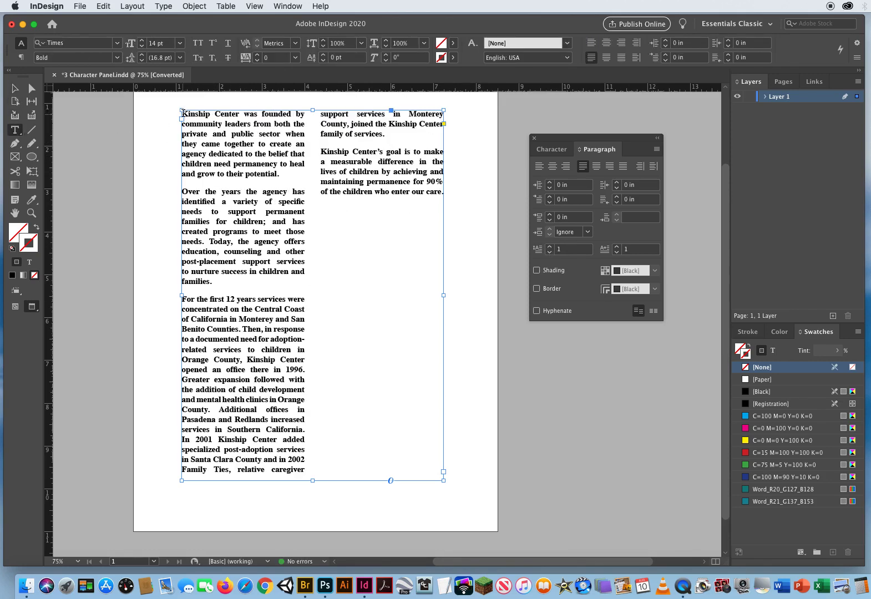
pyautogui.moveTo(183, 114); pyautogui.dragTo(311, 167)
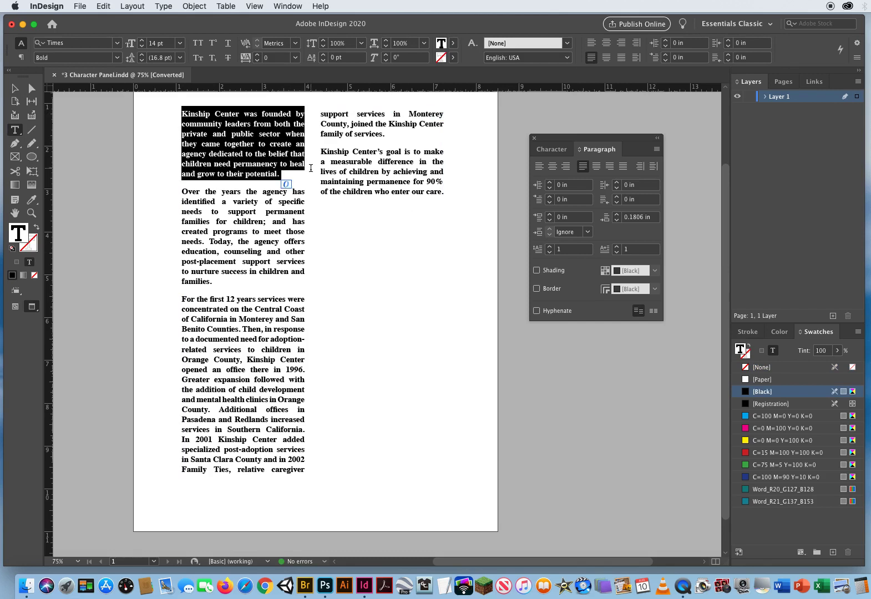
pyautogui.click(549, 247)
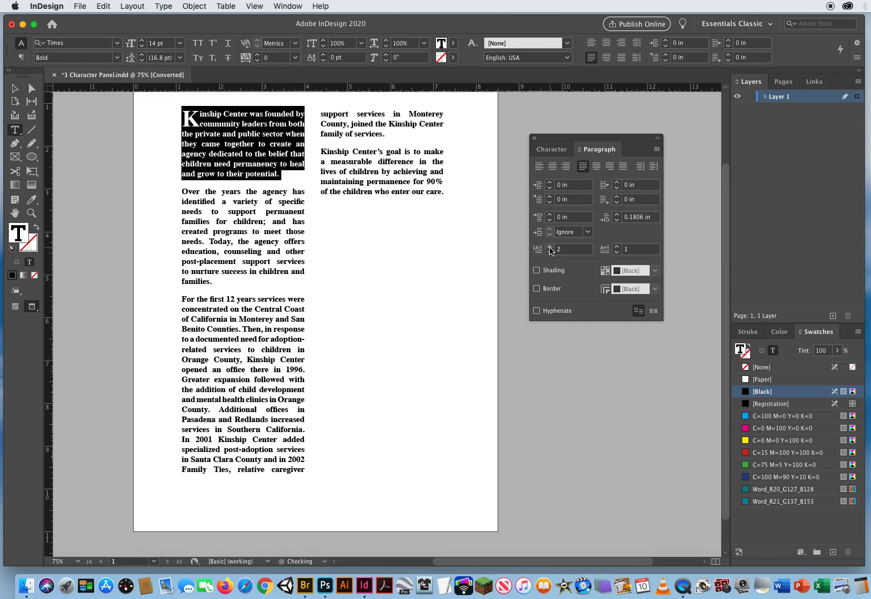
pyautogui.click(420, 270)
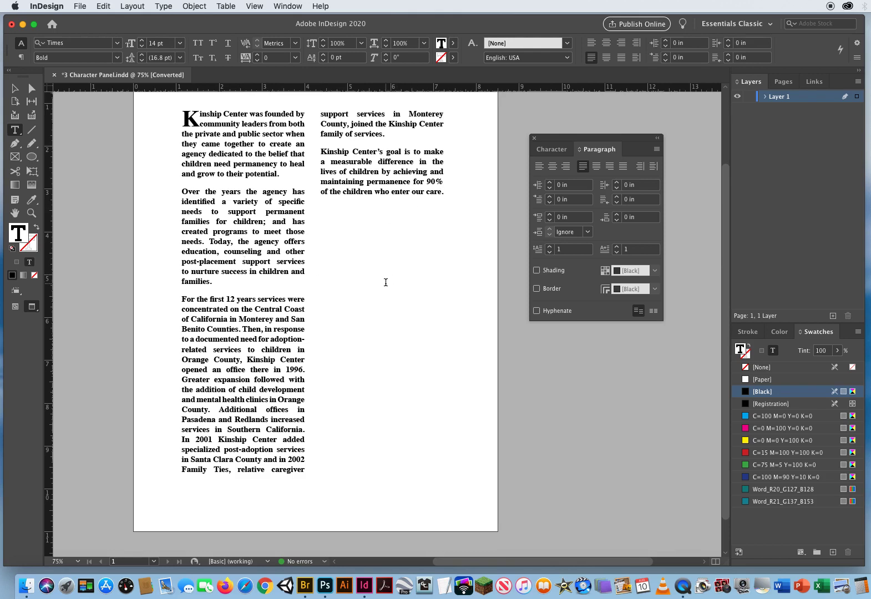
pyautogui.click(10, 86)
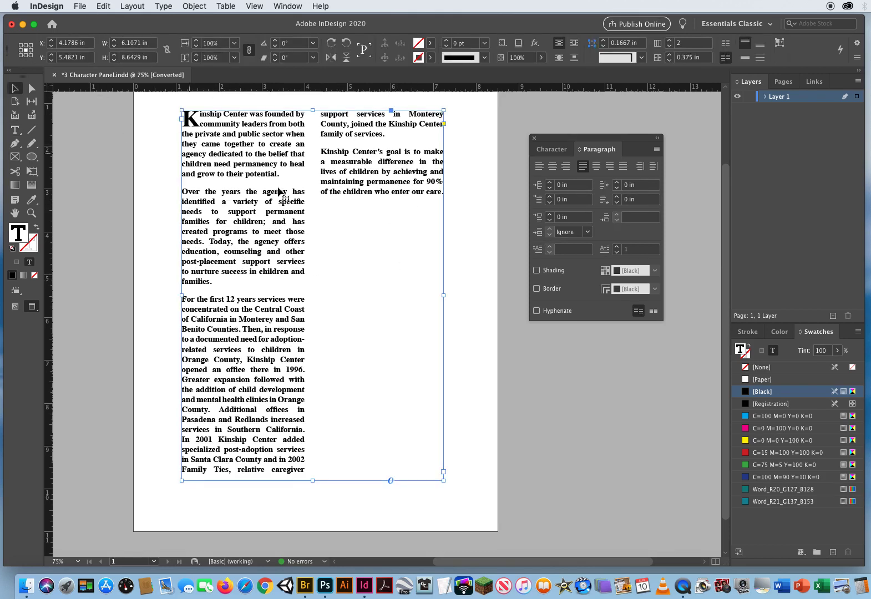
# Step: In the Character panel, raise the leading and then bring it down to 19 pt
pyautogui.click(552, 149)
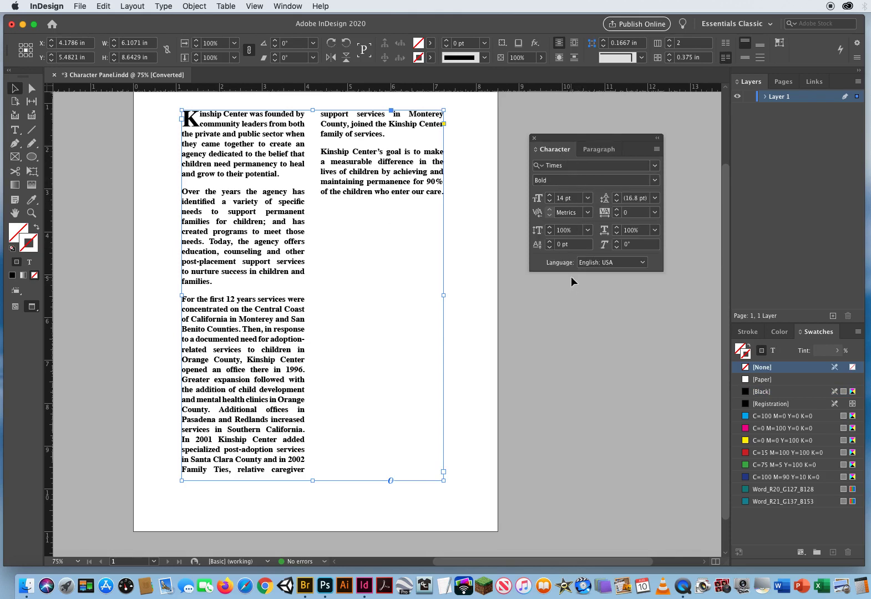
pyautogui.click(648, 198)
pyautogui.click(616, 195)
pyautogui.click(616, 195)
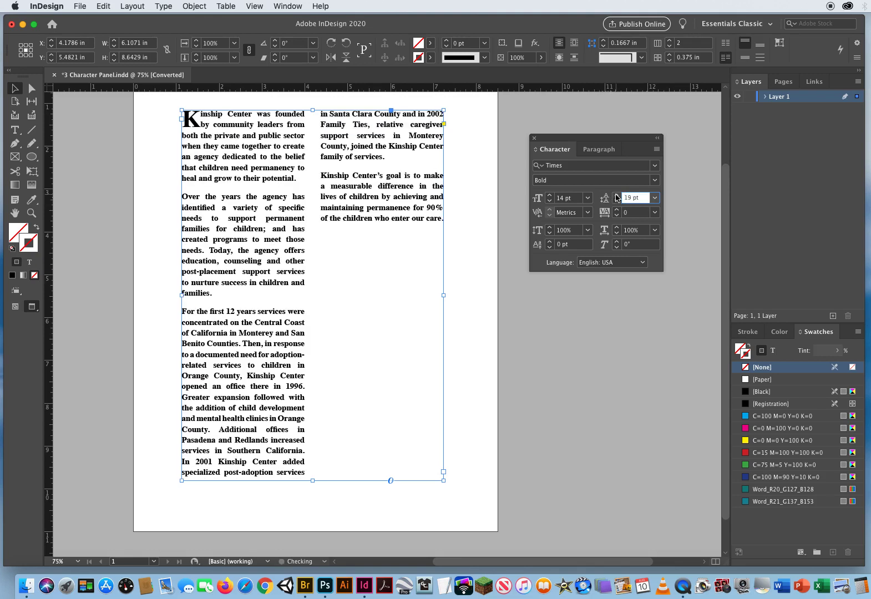
pyautogui.click(616, 195)
pyautogui.click(616, 195)
pyautogui.click(616, 196)
pyautogui.click(616, 195)
pyautogui.click(616, 195)
pyautogui.click(616, 195)
pyautogui.click(616, 195)
pyautogui.click(616, 195)
pyautogui.click(616, 195)
pyautogui.click(616, 195)
pyautogui.click(616, 195)
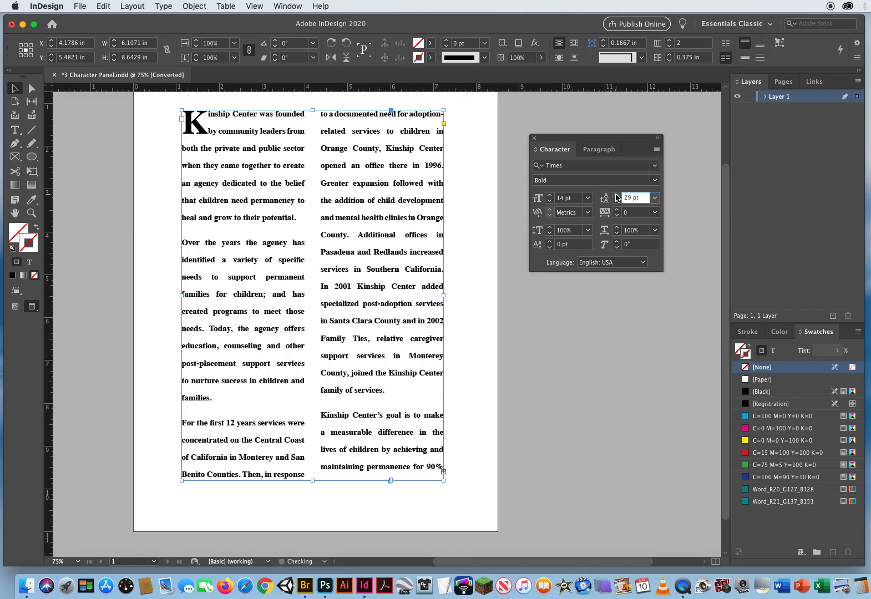
pyautogui.click(617, 201)
pyautogui.click(616, 202)
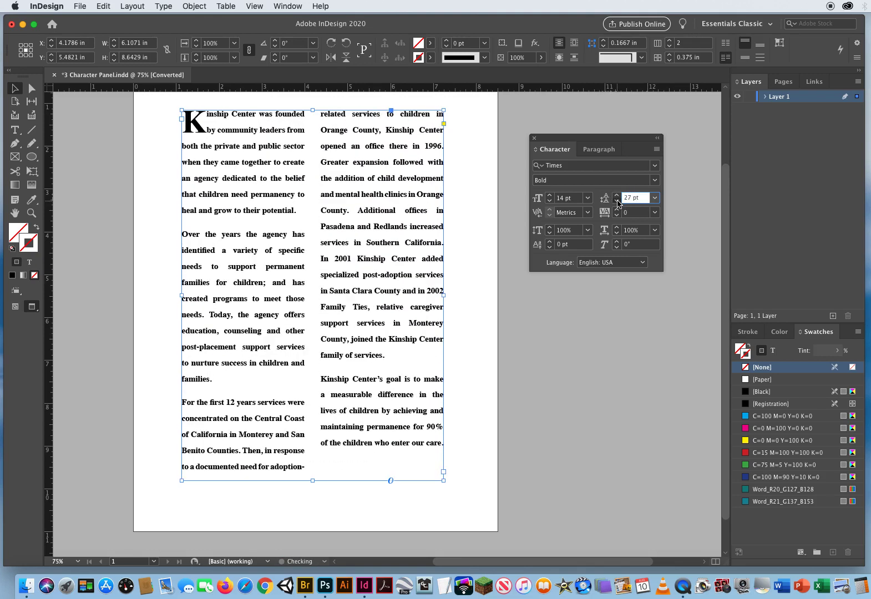
pyautogui.click(616, 202)
pyautogui.click(617, 201)
pyautogui.click(616, 202)
pyautogui.click(617, 204)
pyautogui.click(618, 203)
pyautogui.click(617, 203)
pyautogui.click(617, 204)
pyautogui.click(617, 203)
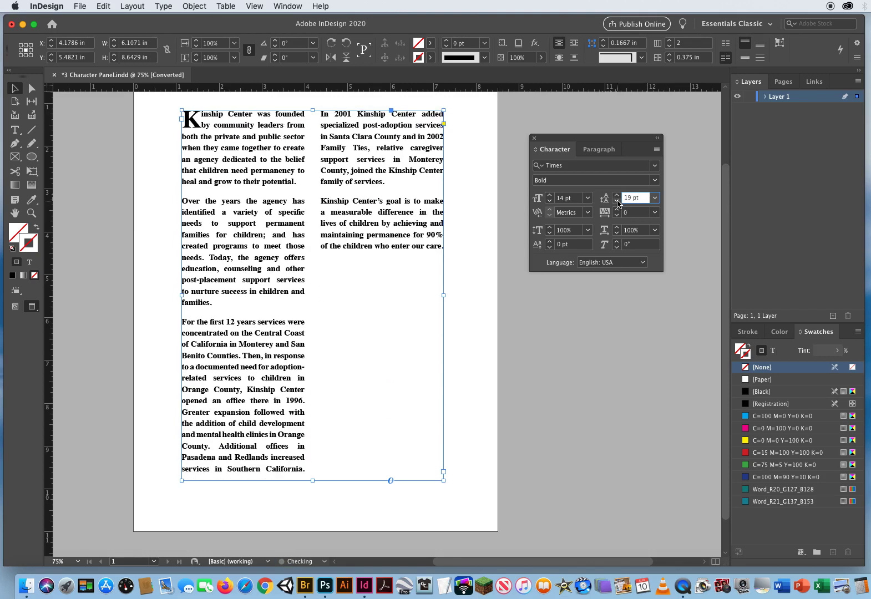
# Step: Loosen the tracking, then bring it back down to 10
pyautogui.click(614, 212)
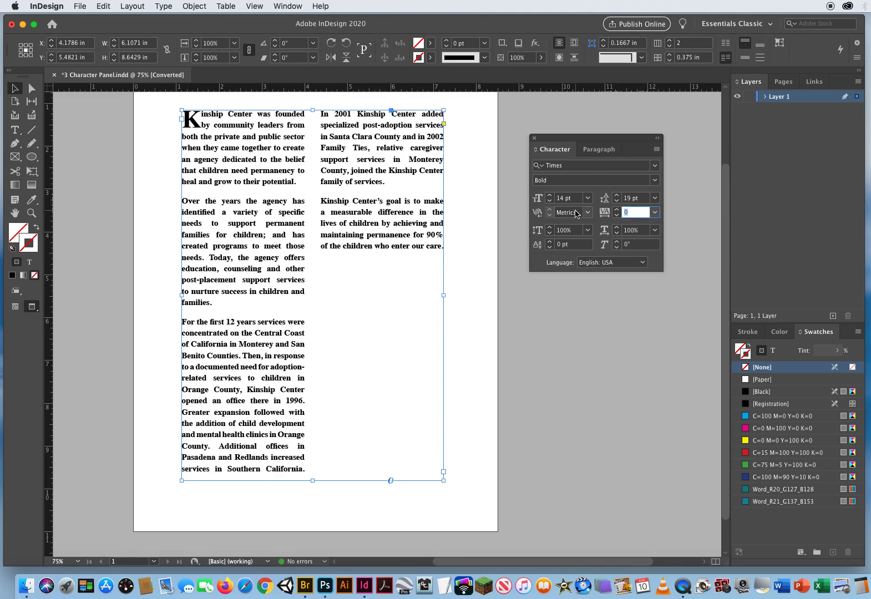
pyautogui.click(616, 210)
pyautogui.click(616, 210)
pyautogui.click(616, 209)
pyautogui.click(616, 210)
pyautogui.click(616, 210)
pyautogui.click(616, 210)
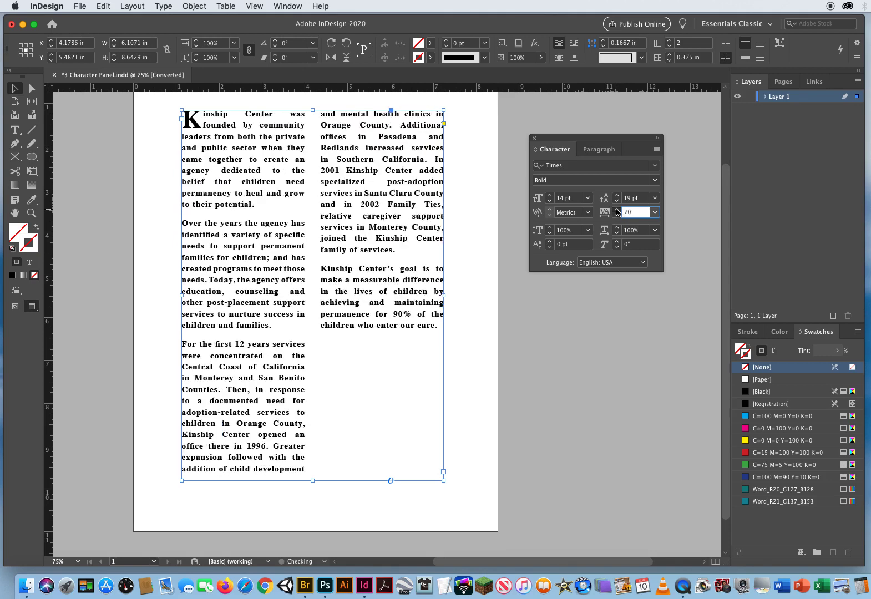
pyautogui.click(616, 210)
pyautogui.click(616, 210)
pyautogui.click(616, 210)
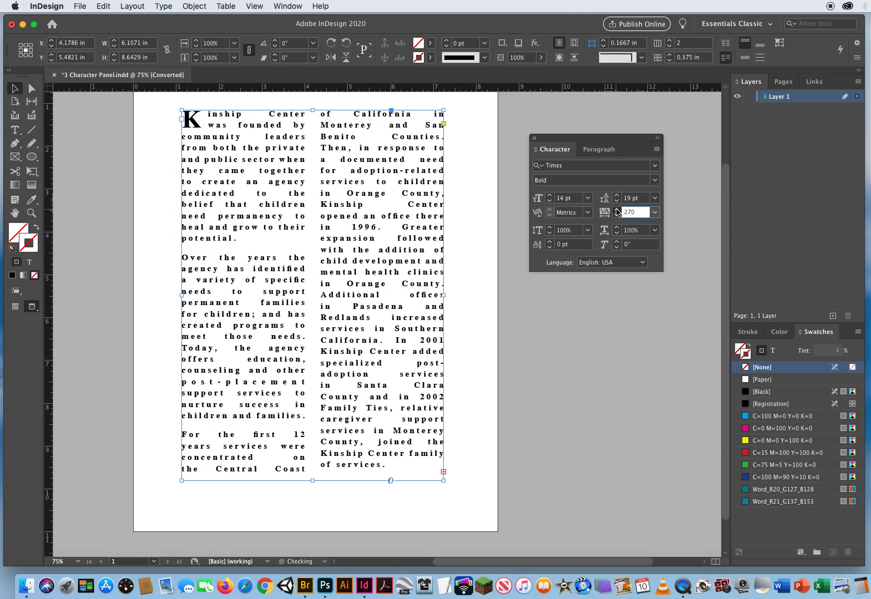
pyautogui.click(616, 209)
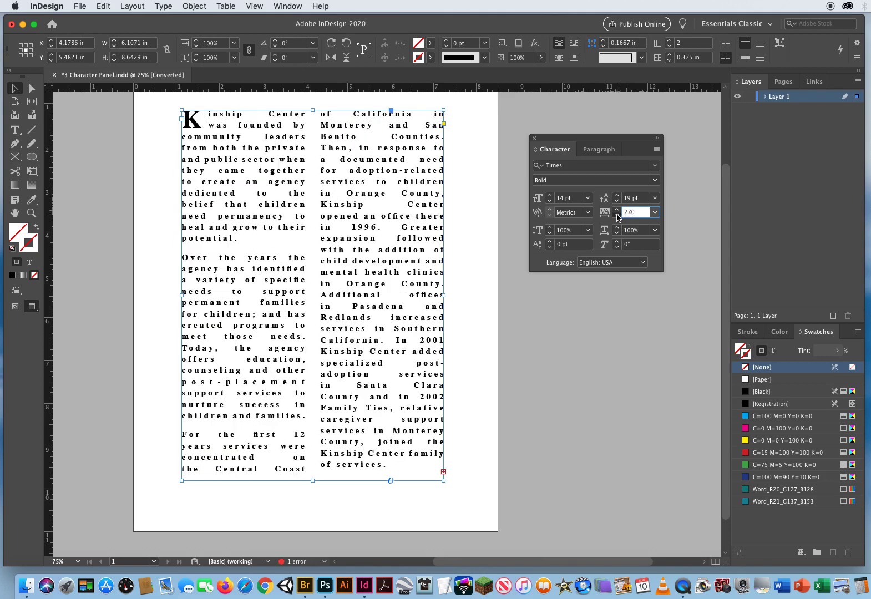
pyautogui.click(616, 216)
pyautogui.click(616, 215)
pyautogui.click(616, 216)
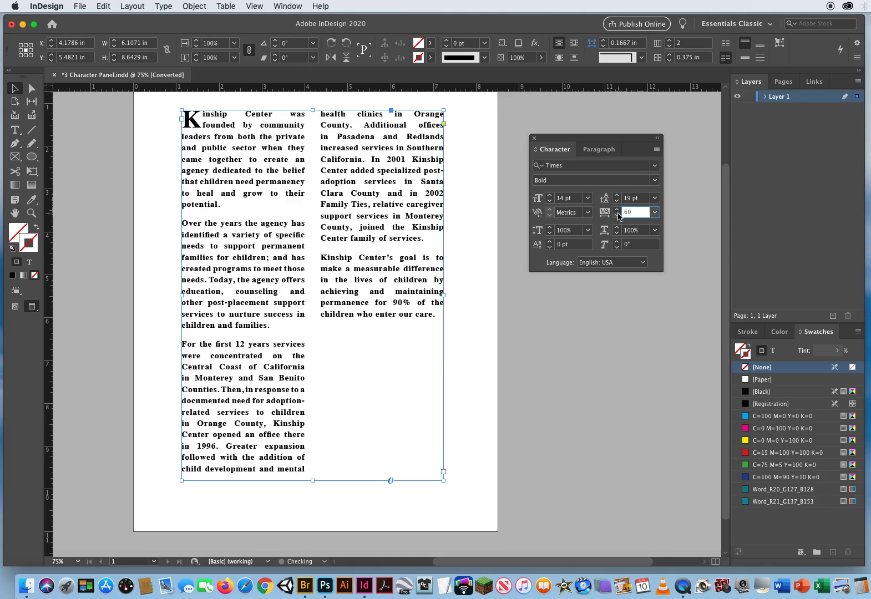
pyautogui.click(616, 216)
pyautogui.click(616, 216)
pyautogui.click(616, 216)
pyautogui.click(616, 215)
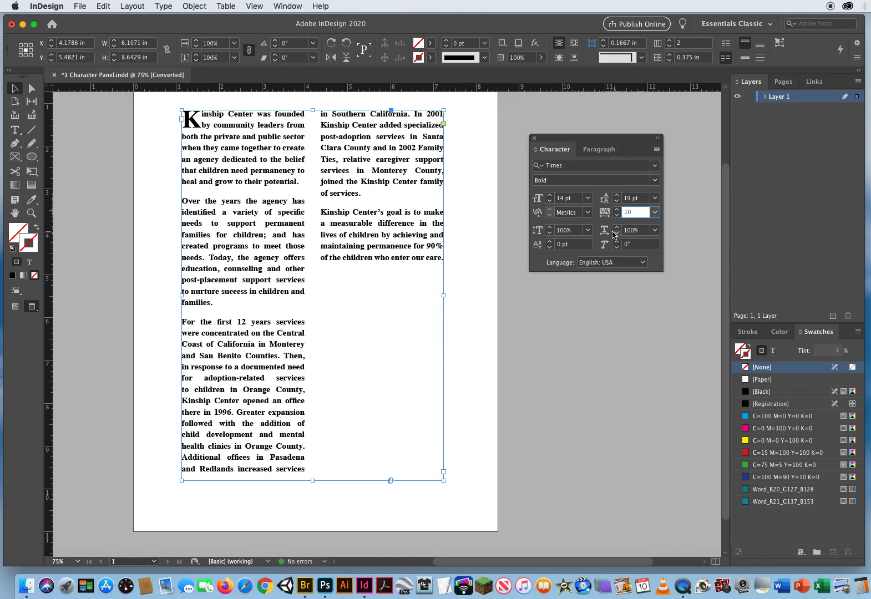
pyautogui.click(608, 230)
pyautogui.click(616, 227)
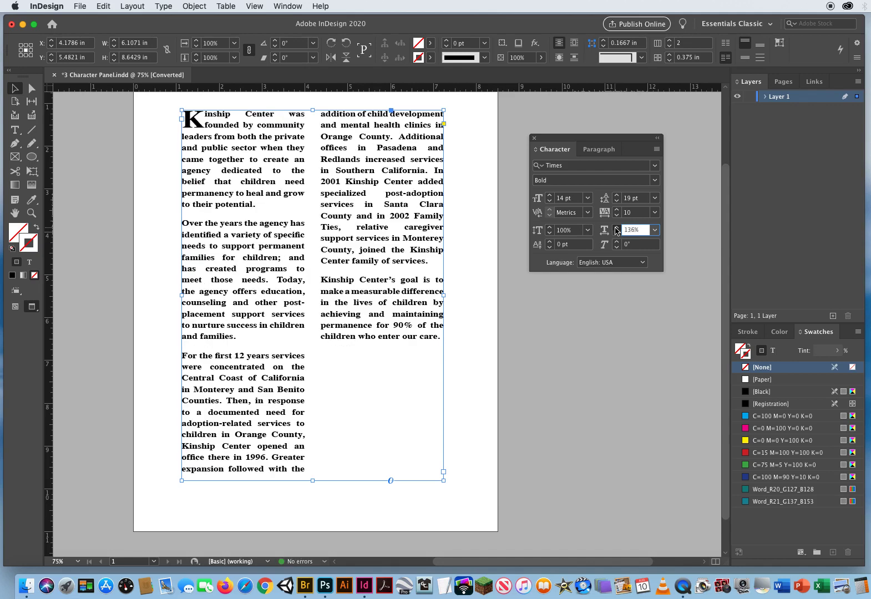
pyautogui.click(616, 226)
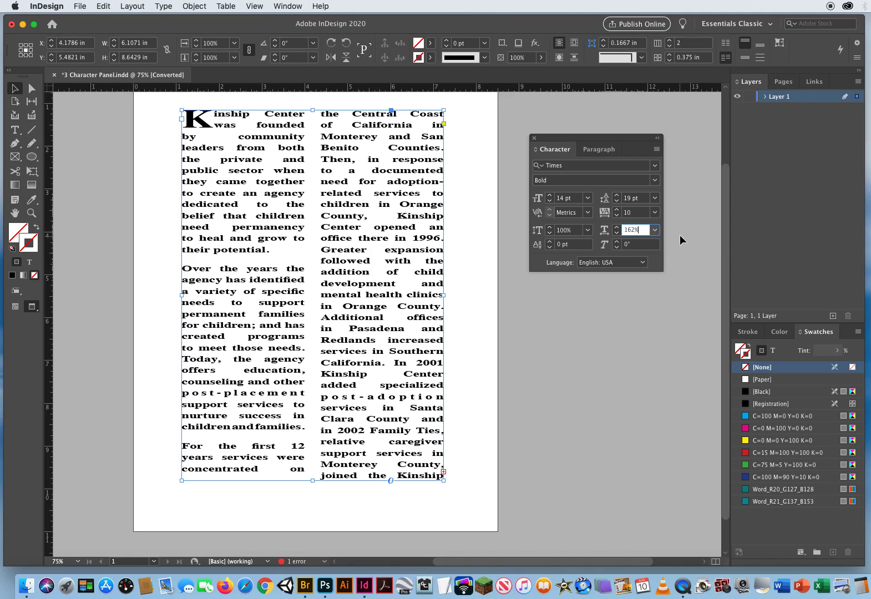
pyautogui.click(655, 230)
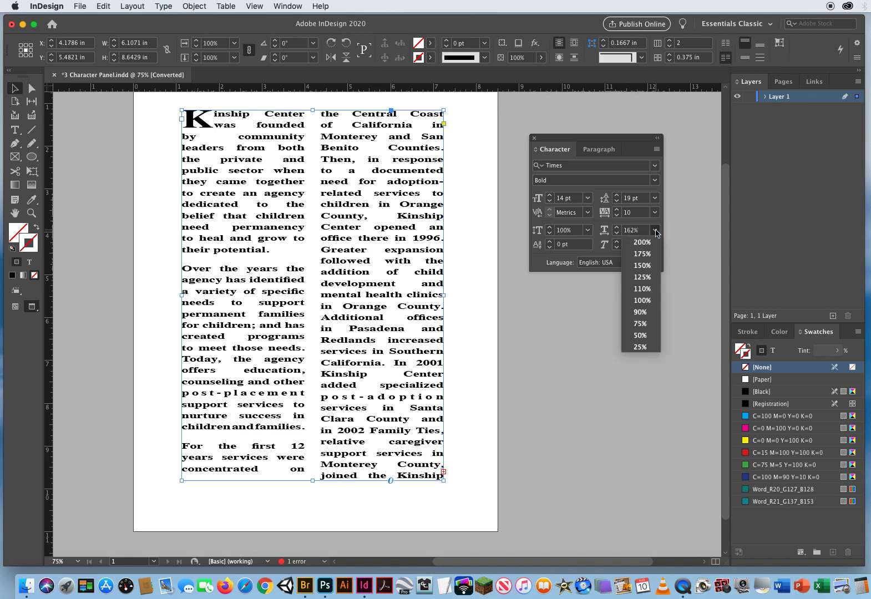
pyautogui.click(641, 300)
pyautogui.click(568, 229)
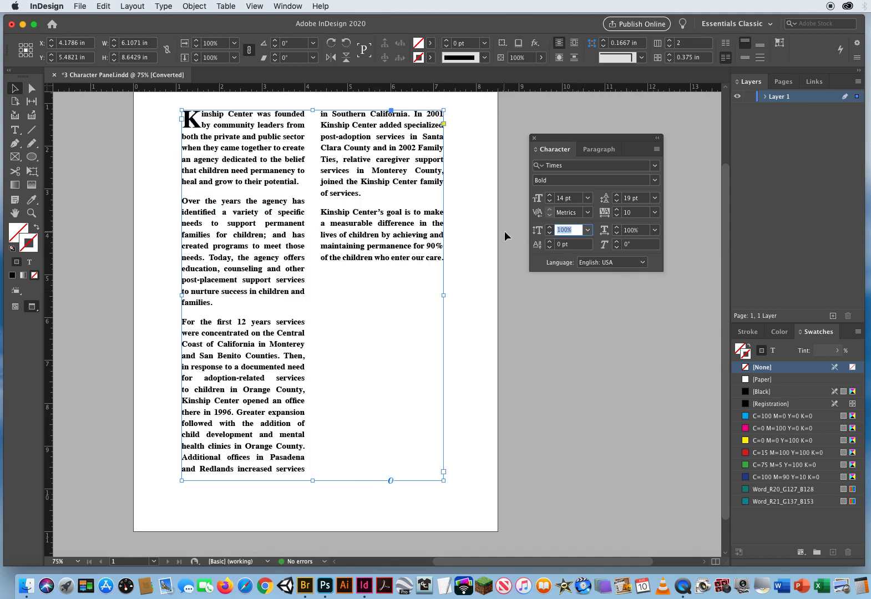
pyautogui.click(587, 230)
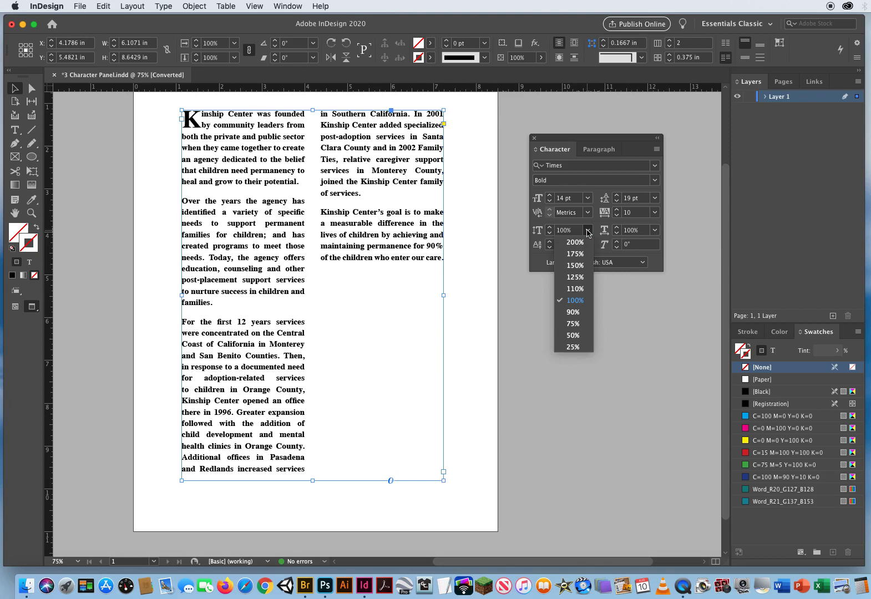
pyautogui.click(572, 336)
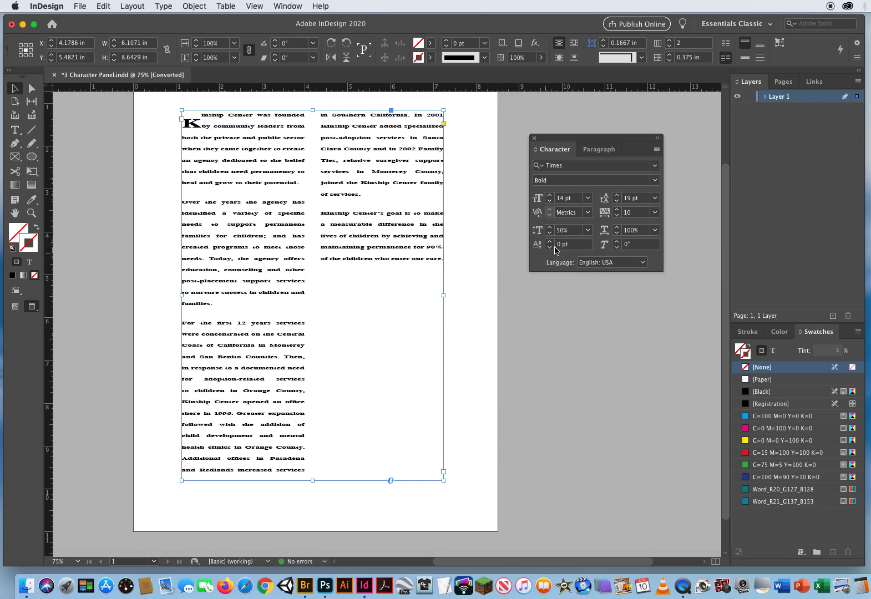
pyautogui.click(586, 229)
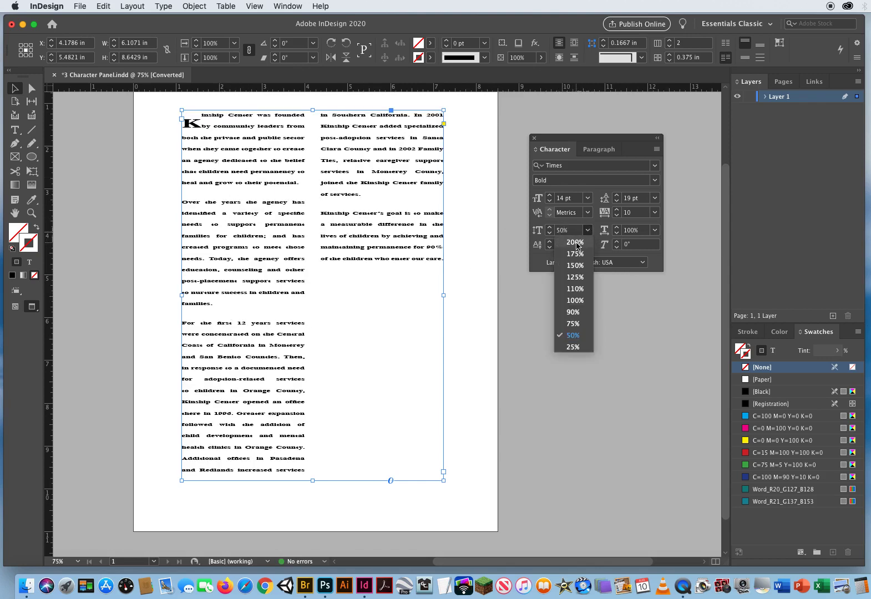
pyautogui.click(577, 245)
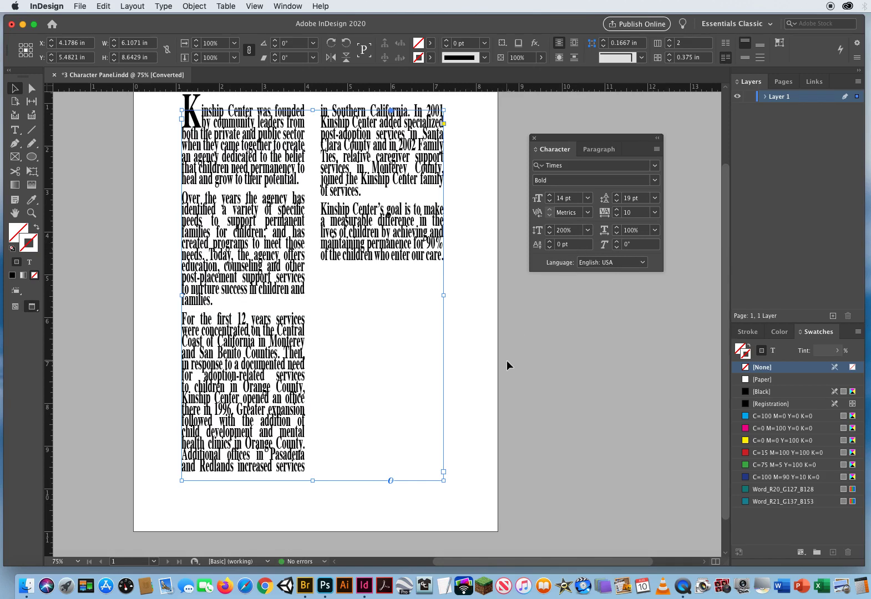
pyautogui.click(587, 230)
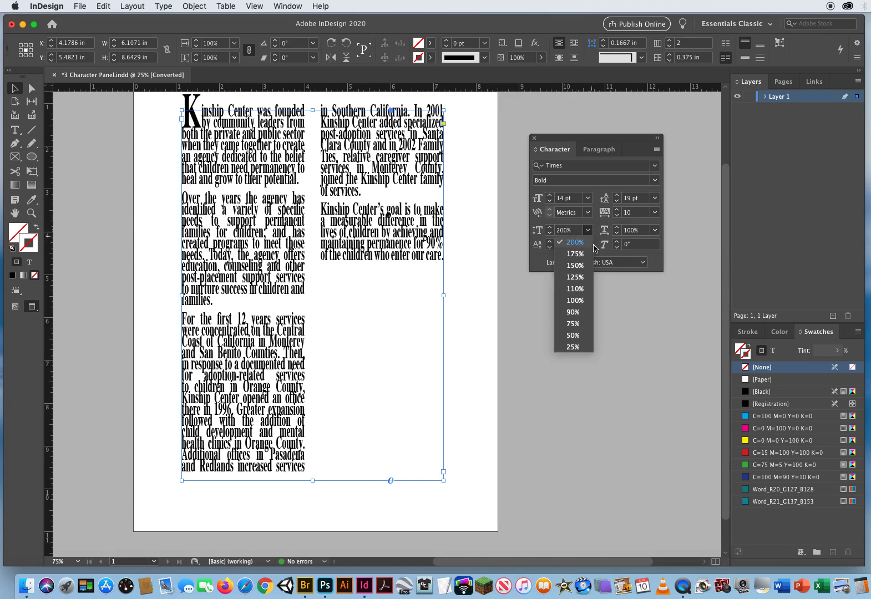
pyautogui.click(577, 299)
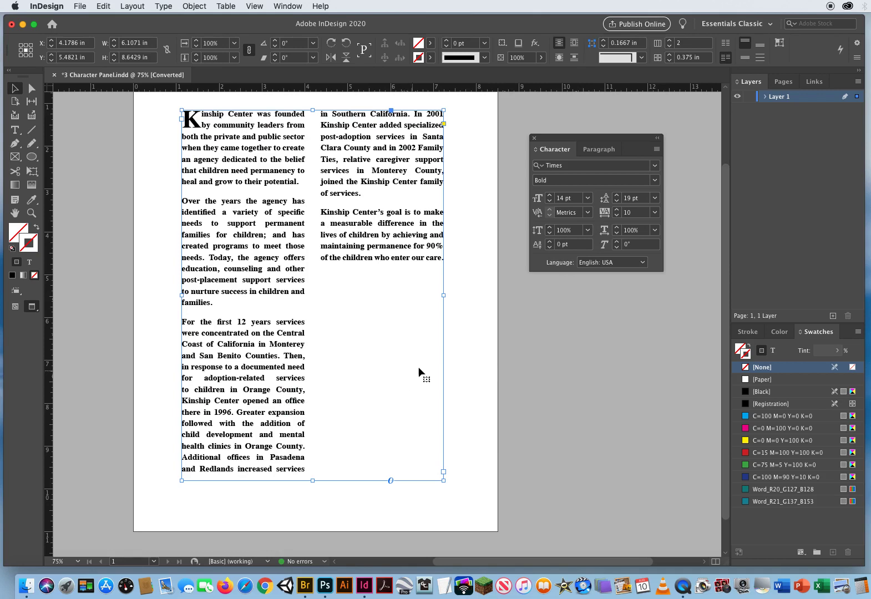
pyautogui.click(646, 247)
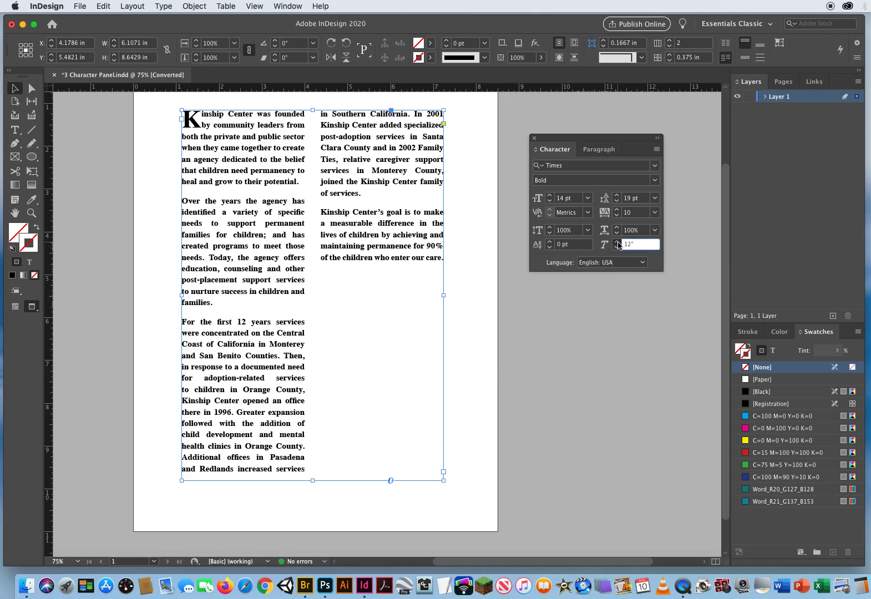
pyautogui.write('22')
pyautogui.click(617, 243)
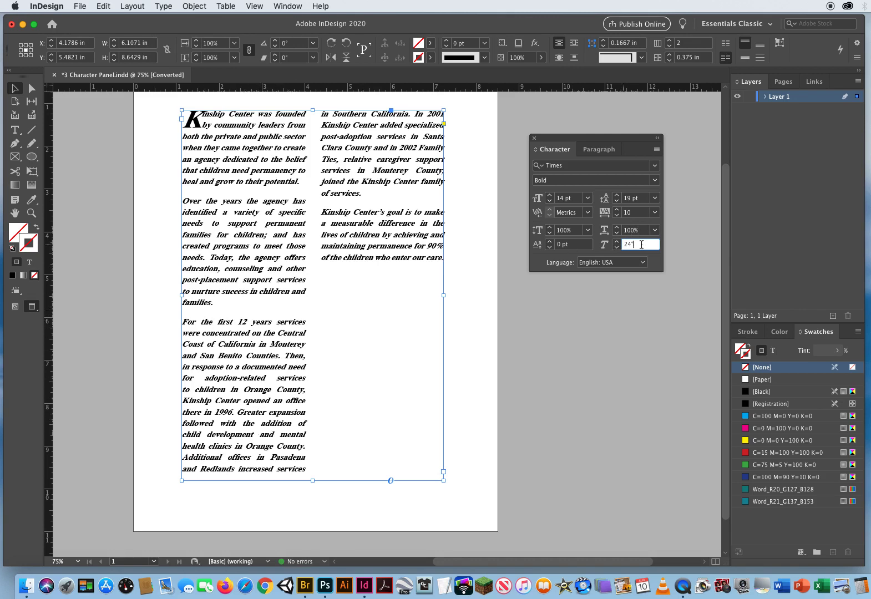
pyautogui.press('Return')
pyautogui.write('0')
pyautogui.press('Return')
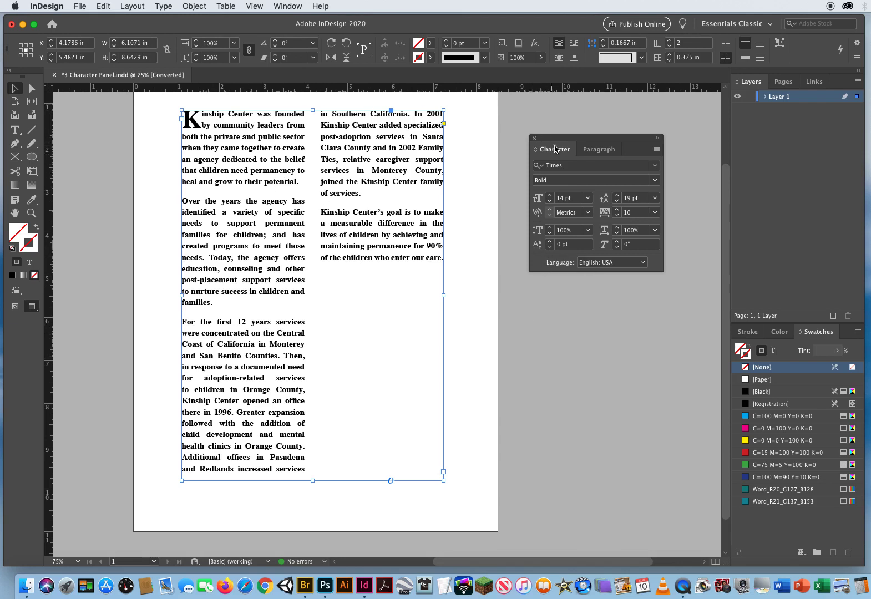
pyautogui.click(598, 152)
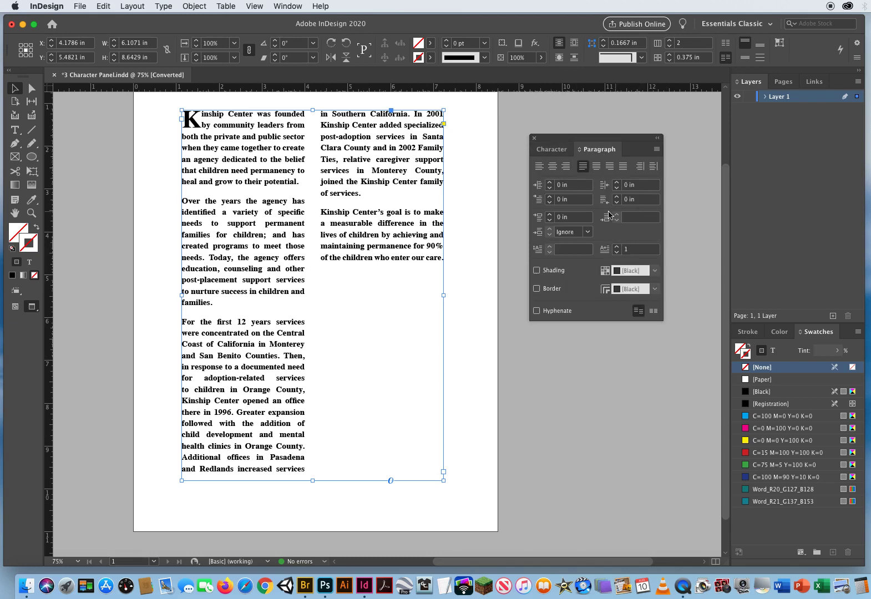
pyautogui.click(557, 150)
pyautogui.click(472, 290)
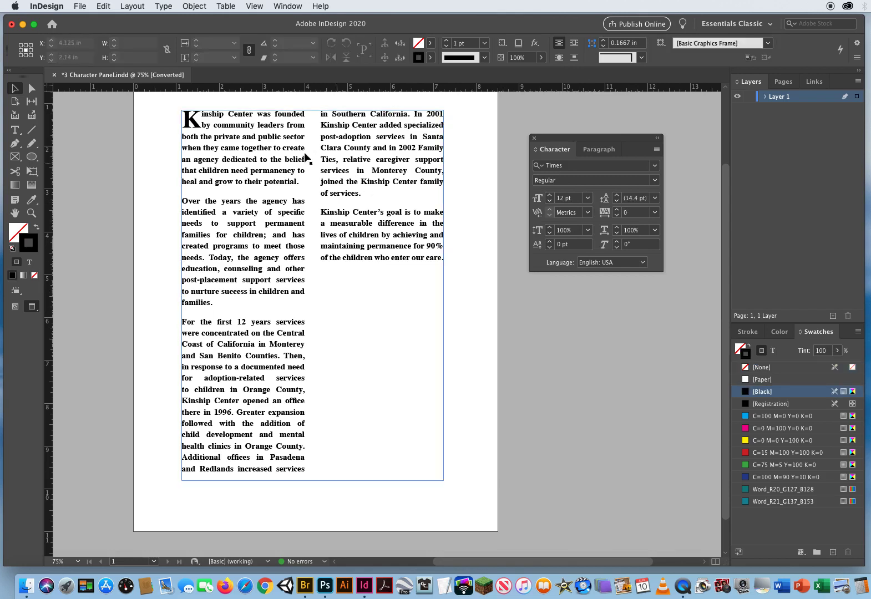